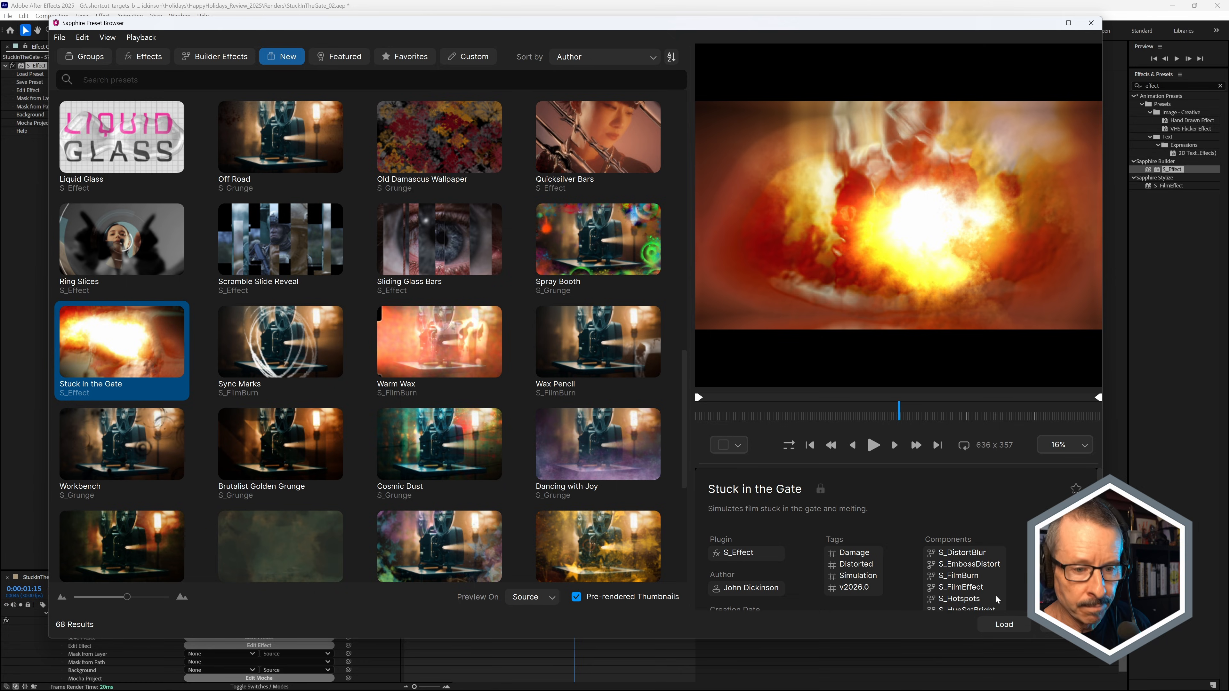
# Step: Load the Stuck in the Gate preset and, at 0:00:01:13, move its two flash centres to about (1147, 1104) and (3150, 856)
pyautogui.click(1004, 625)
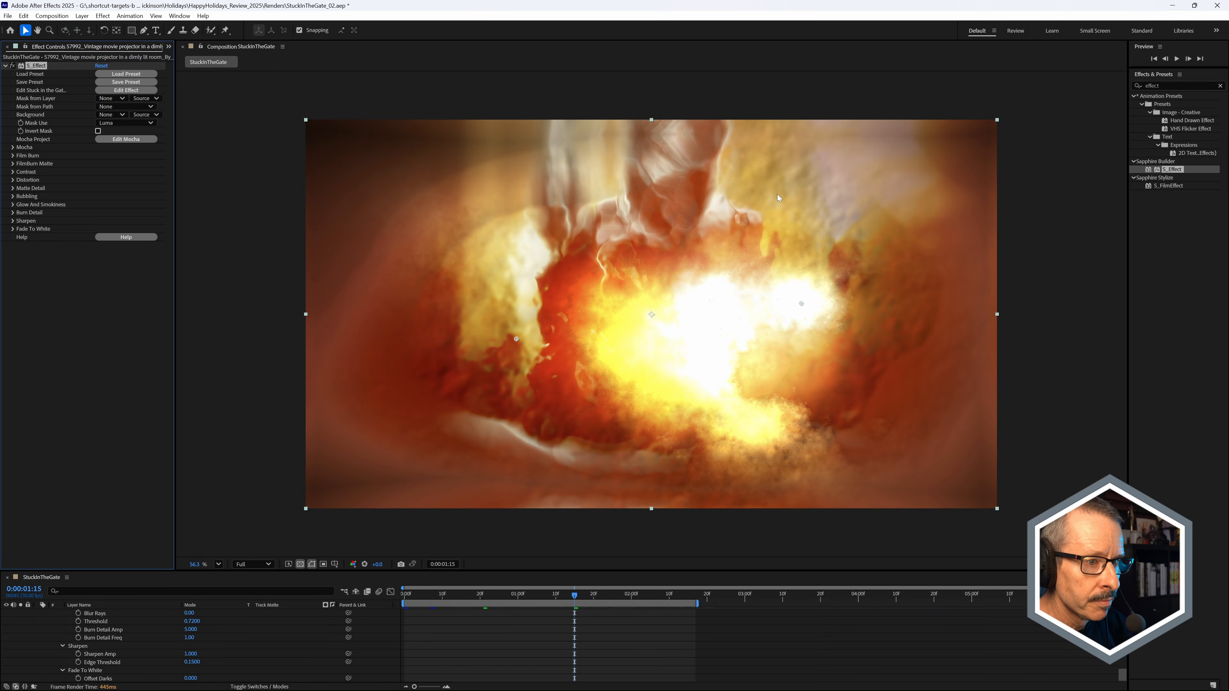
pyautogui.moveTo(557, 595)
pyautogui.mouseDown()
pyautogui.moveTo(498, 597)
pyautogui.moveTo(574, 602)
pyautogui.moveTo(469, 601)
pyautogui.moveTo(568, 600)
pyautogui.mouseUp()
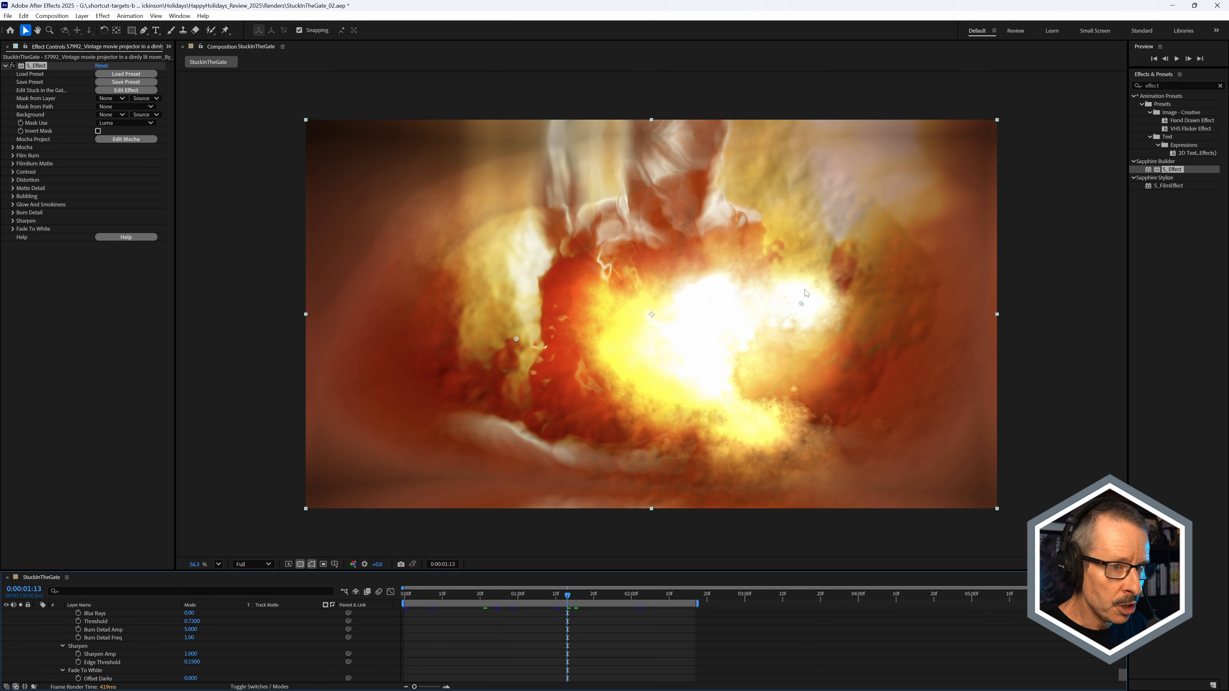
pyautogui.moveTo(802, 305)
pyautogui.mouseDown()
pyautogui.moveTo(833, 281)
pyautogui.moveTo(836, 238)
pyautogui.moveTo(916, 230)
pyautogui.moveTo(922, 255)
pyautogui.moveTo(909, 257)
pyautogui.mouseUp()
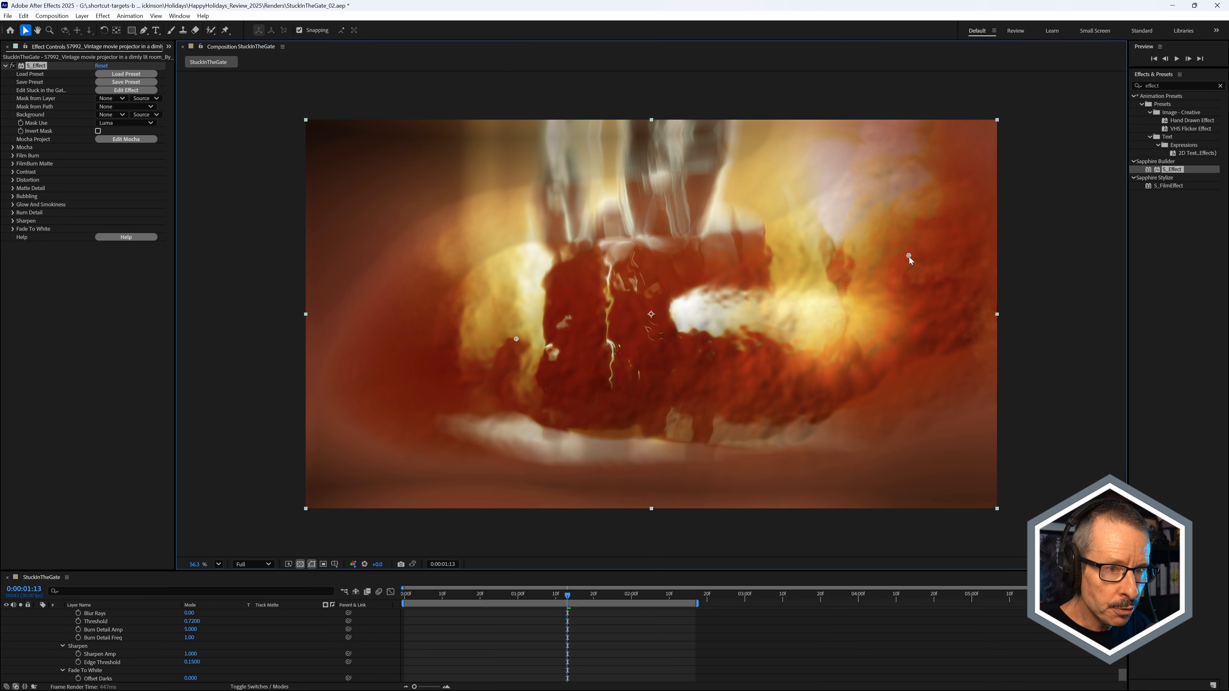
pyautogui.moveTo(516, 338)
pyautogui.mouseDown()
pyautogui.moveTo(404, 345)
pyautogui.moveTo(474, 308)
pyautogui.moveTo(511, 317)
pyautogui.mouseUp()
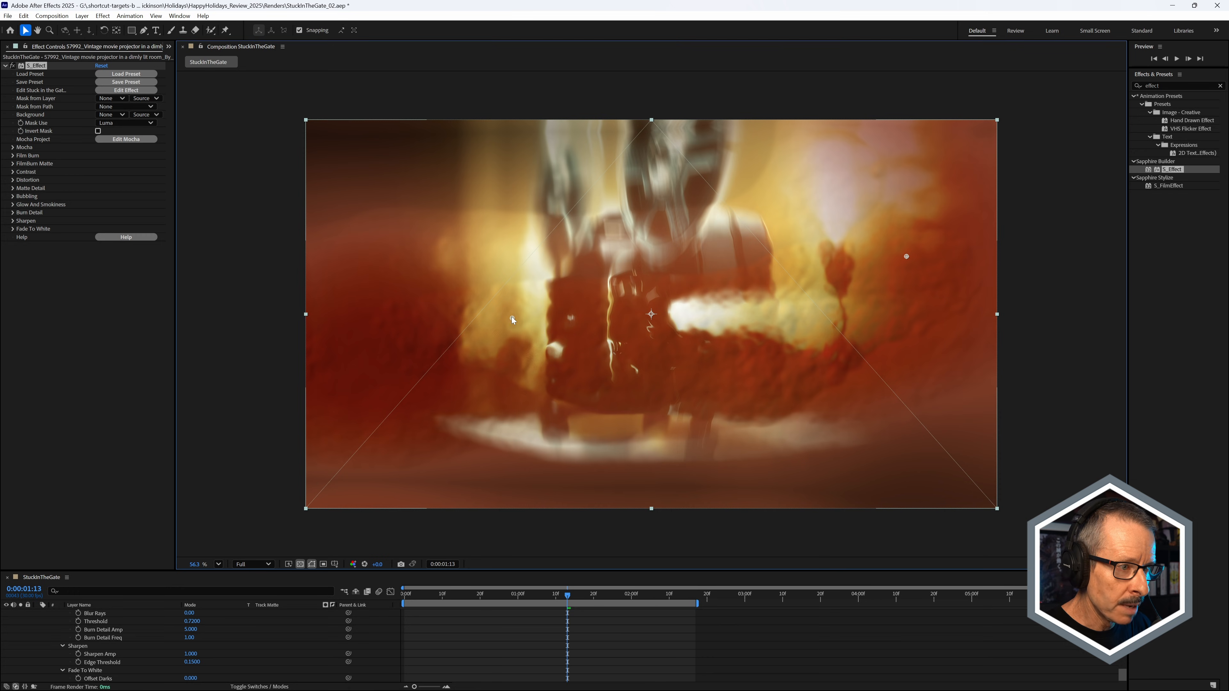
pyautogui.moveTo(905, 258); pyautogui.dragTo(873, 274)
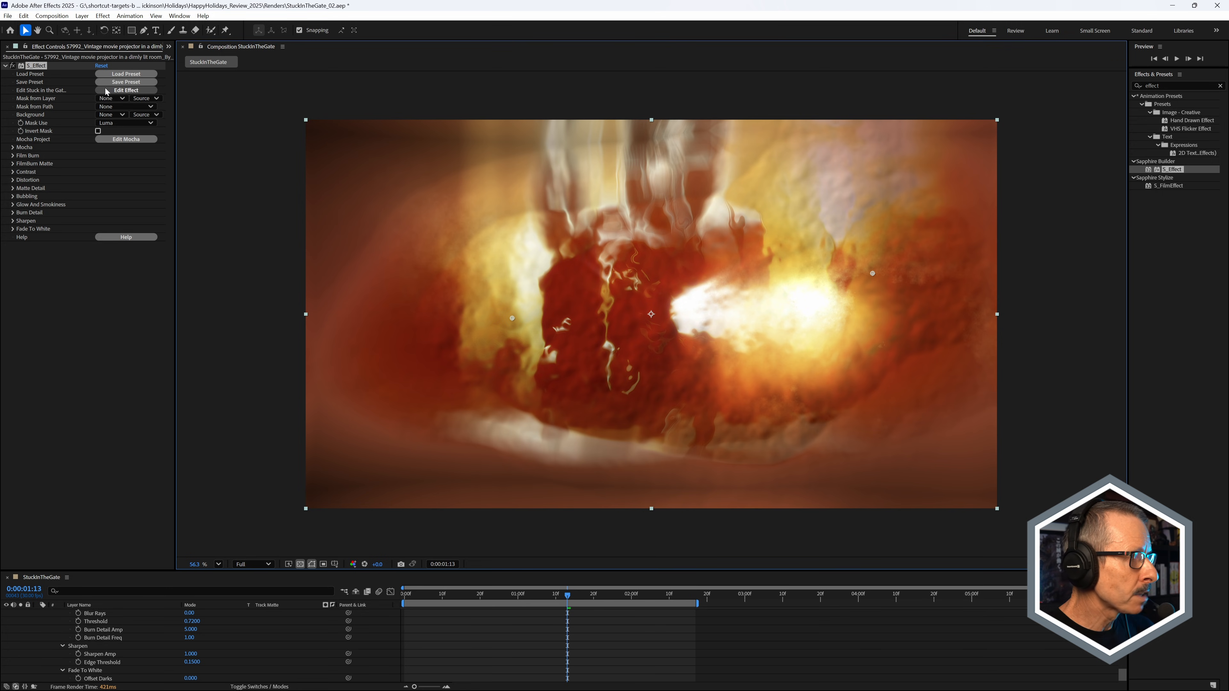
# Step: Open the Stuck in the Gate effect for node editing and preview the Source node at the start of the chain
pyautogui.click(131, 91)
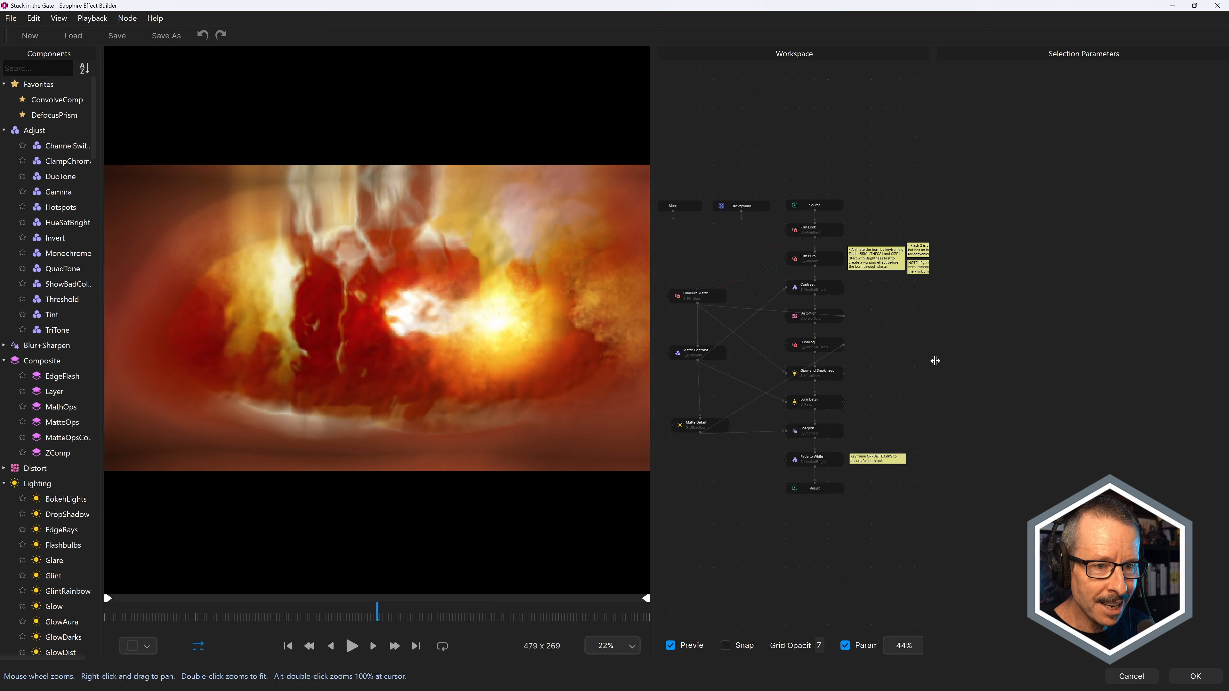
pyautogui.scroll(2, 839, 353)
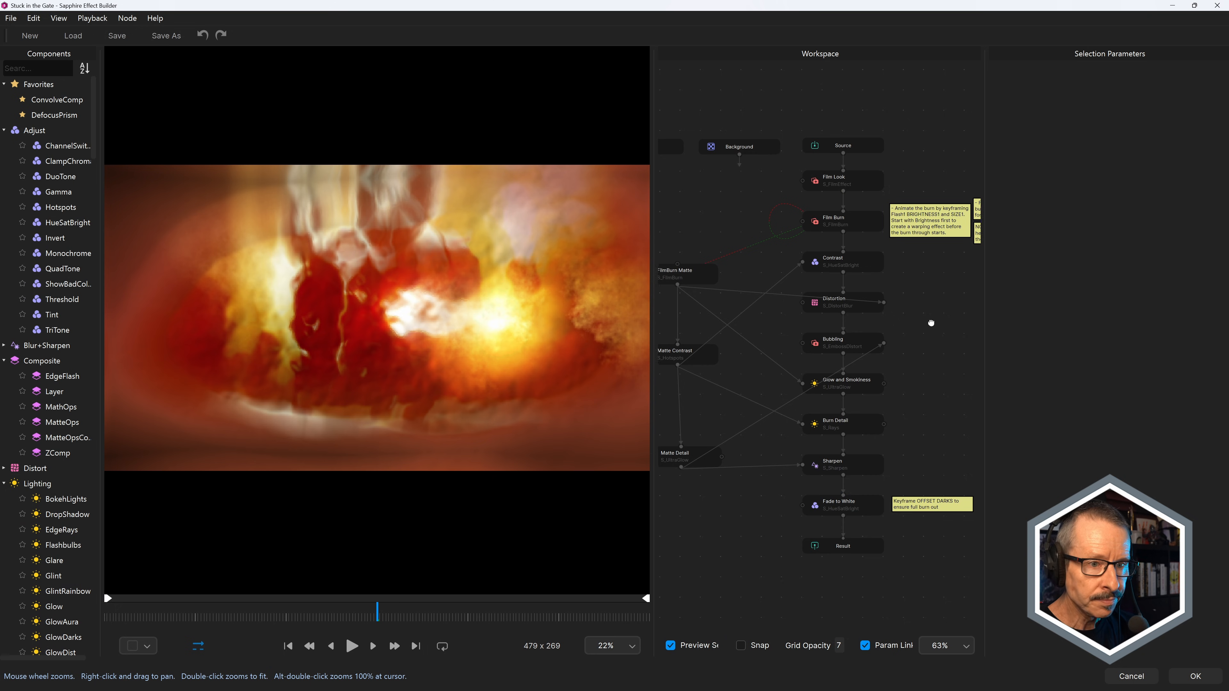
pyautogui.moveTo(930, 324); pyautogui.dragTo(879, 372)
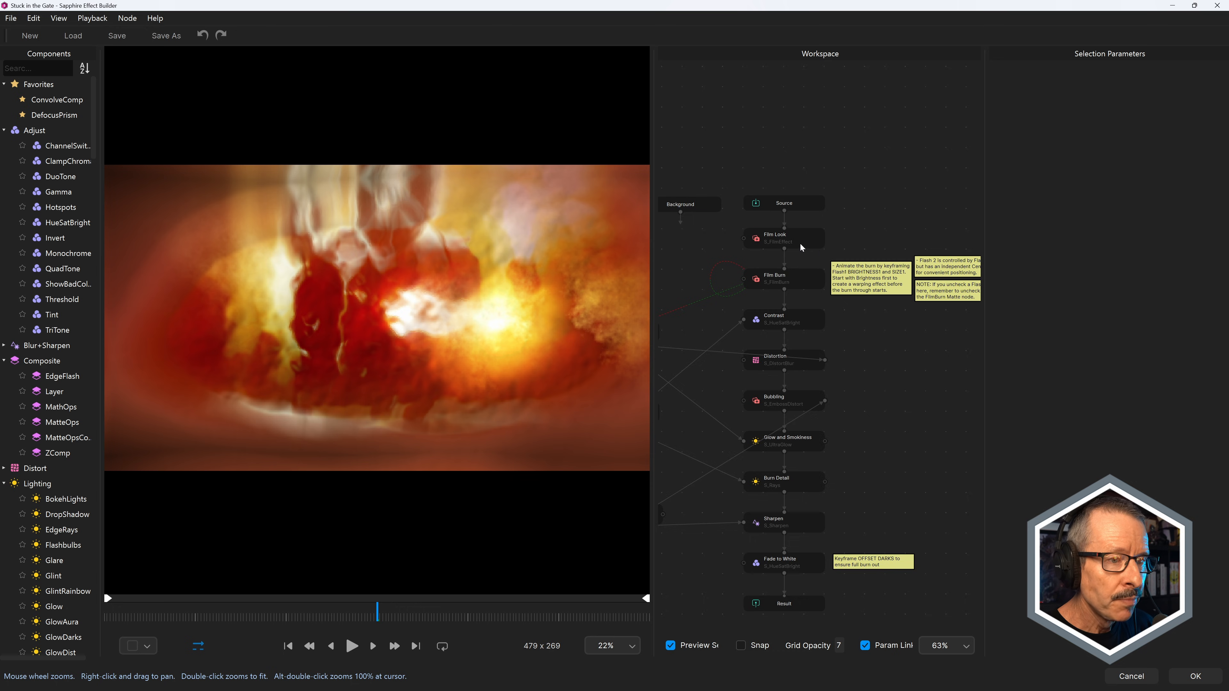
pyautogui.scroll(2, 798, 244)
pyautogui.click(787, 191)
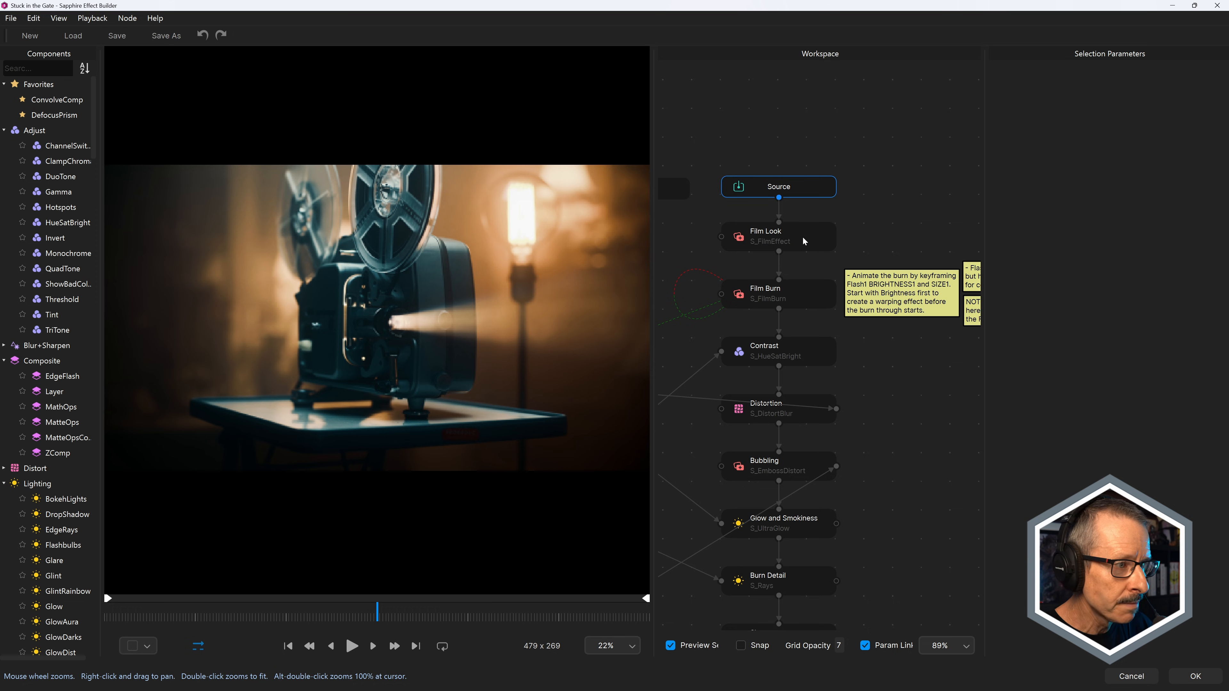
# Step: Load the After the Rain preset into the Film Look node
pyautogui.click(815, 237)
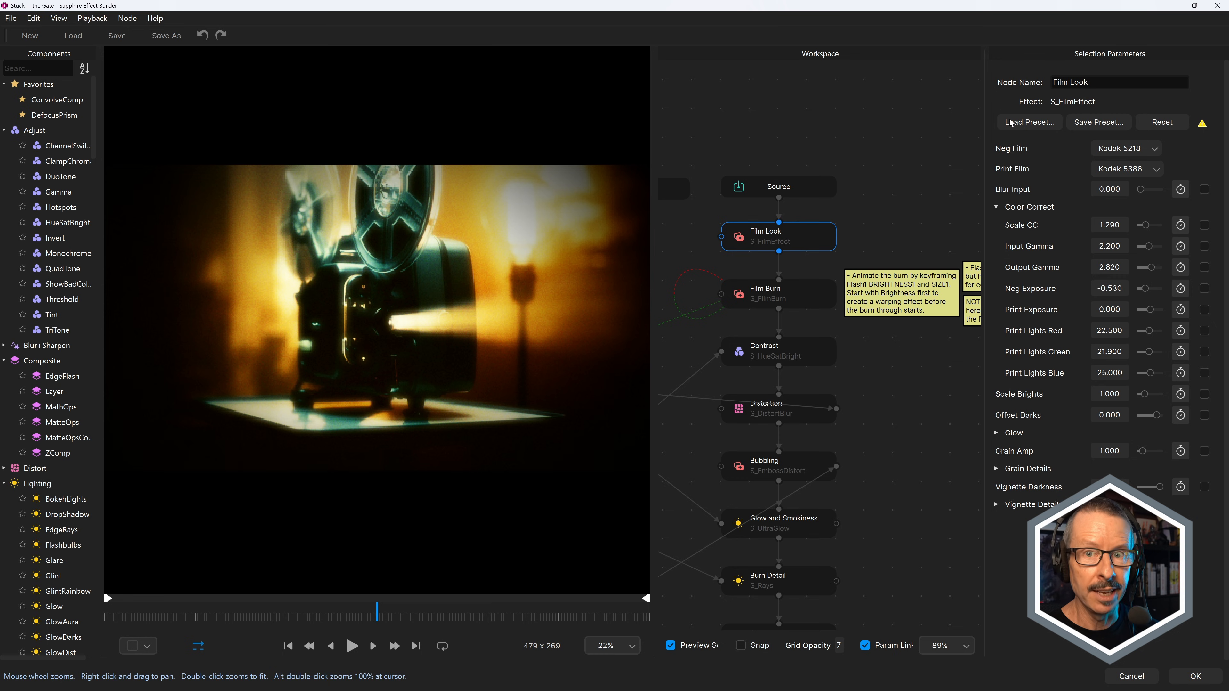
pyautogui.click(1040, 125)
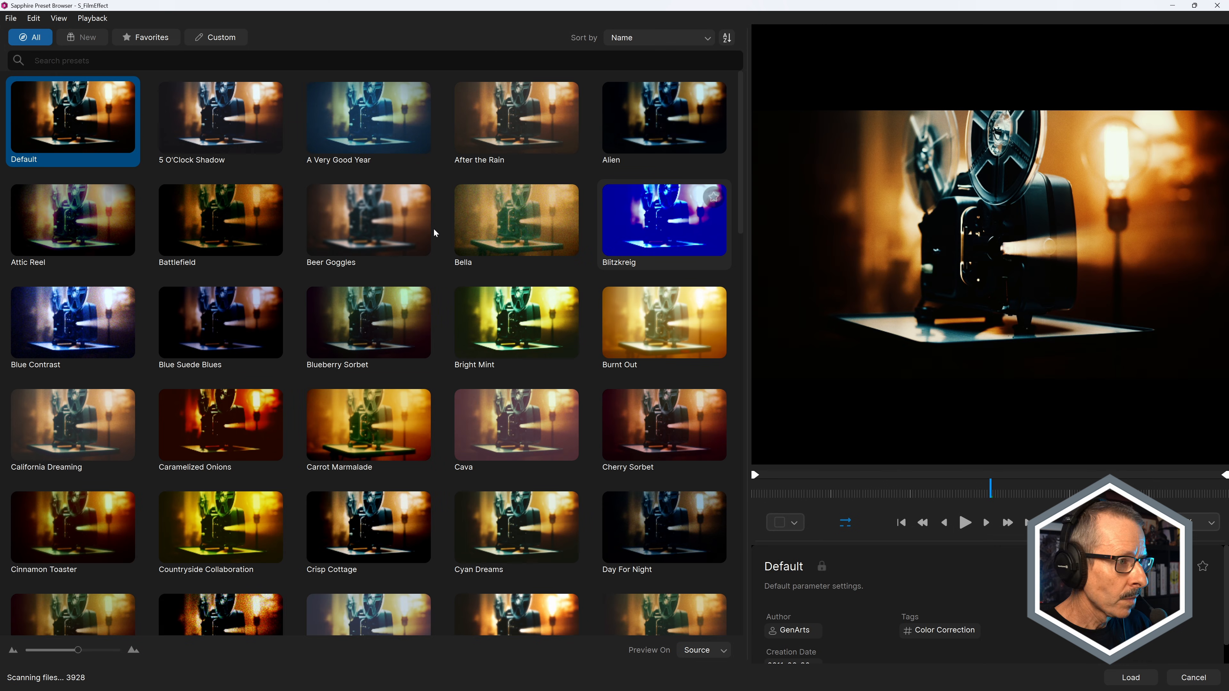
pyautogui.click(533, 119)
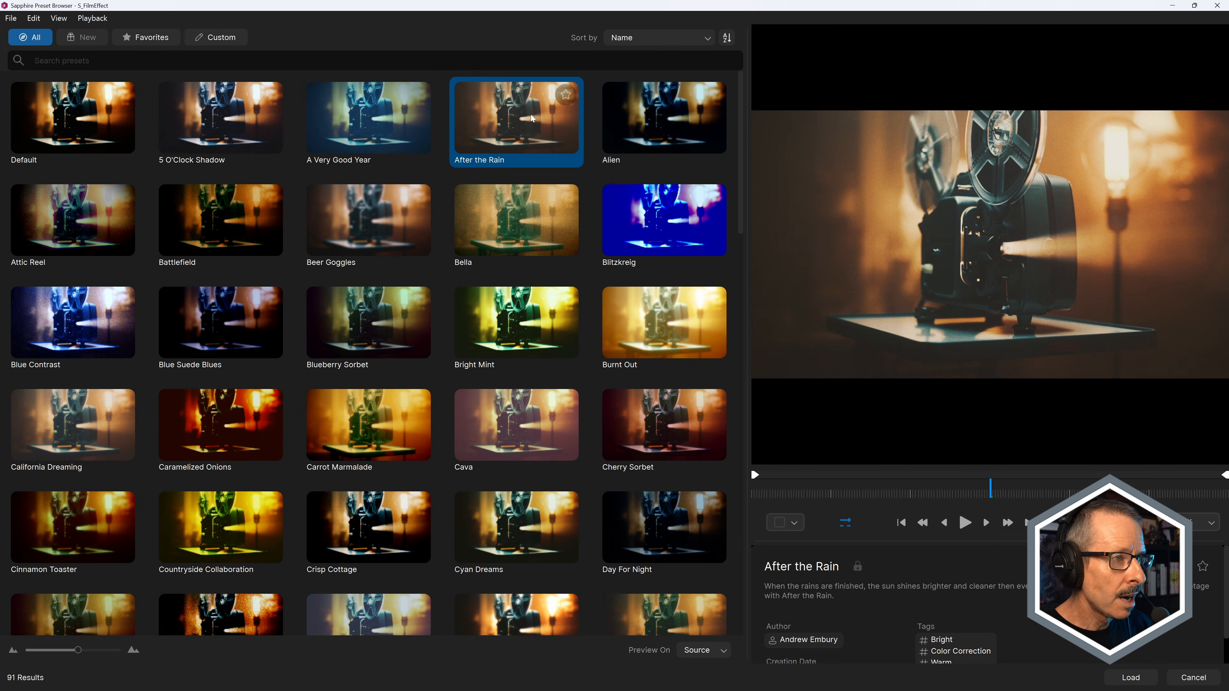
pyautogui.click(1131, 677)
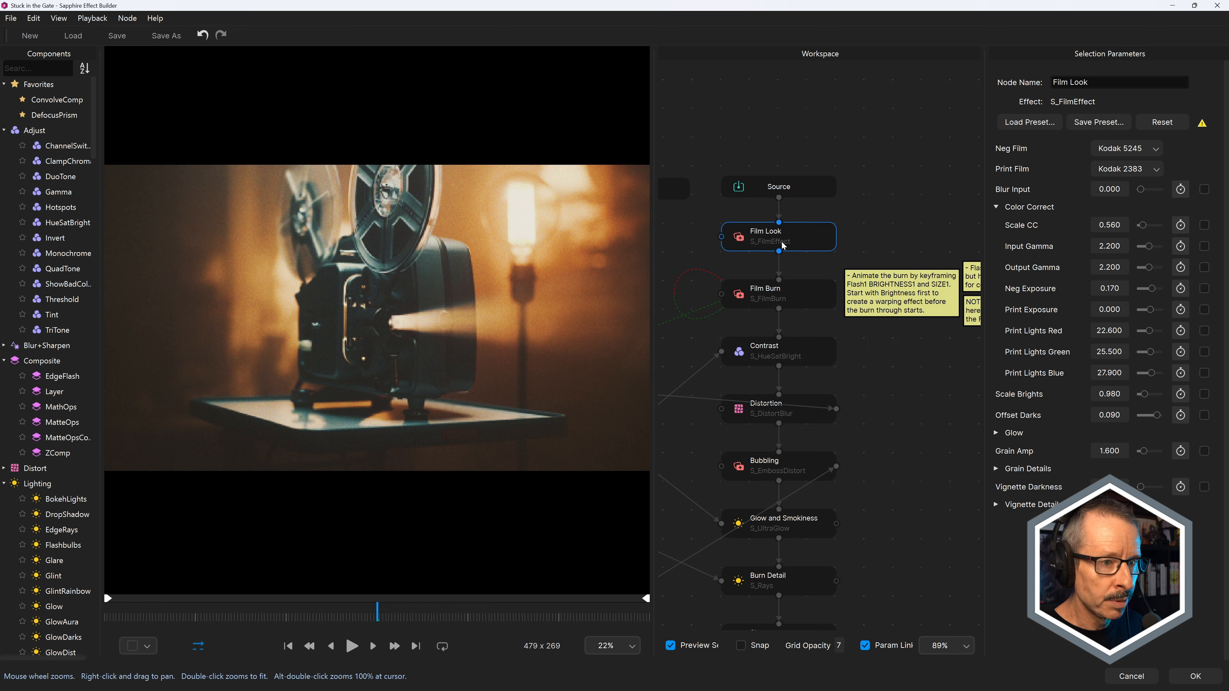
# Step: Inspect which Film Burn parameters drive others through the node's looping link, and widen the node workspace
pyautogui.moveTo(873, 247)
pyautogui.mouseDown()
pyautogui.moveTo(958, 236)
pyautogui.moveTo(938, 217)
pyautogui.moveTo(963, 178)
pyautogui.moveTo(818, 233)
pyautogui.moveTo(1001, 239)
pyautogui.moveTo(803, 233)
pyautogui.moveTo(885, 233)
pyautogui.mouseUp()
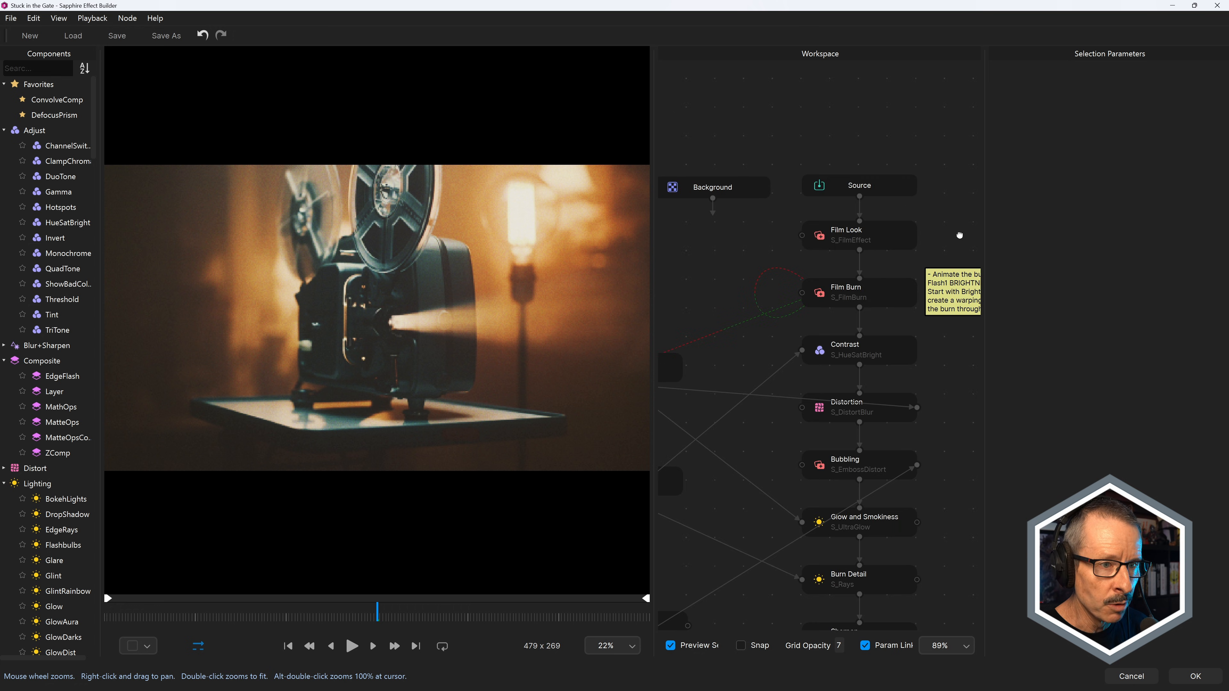
pyautogui.moveTo(766, 275)
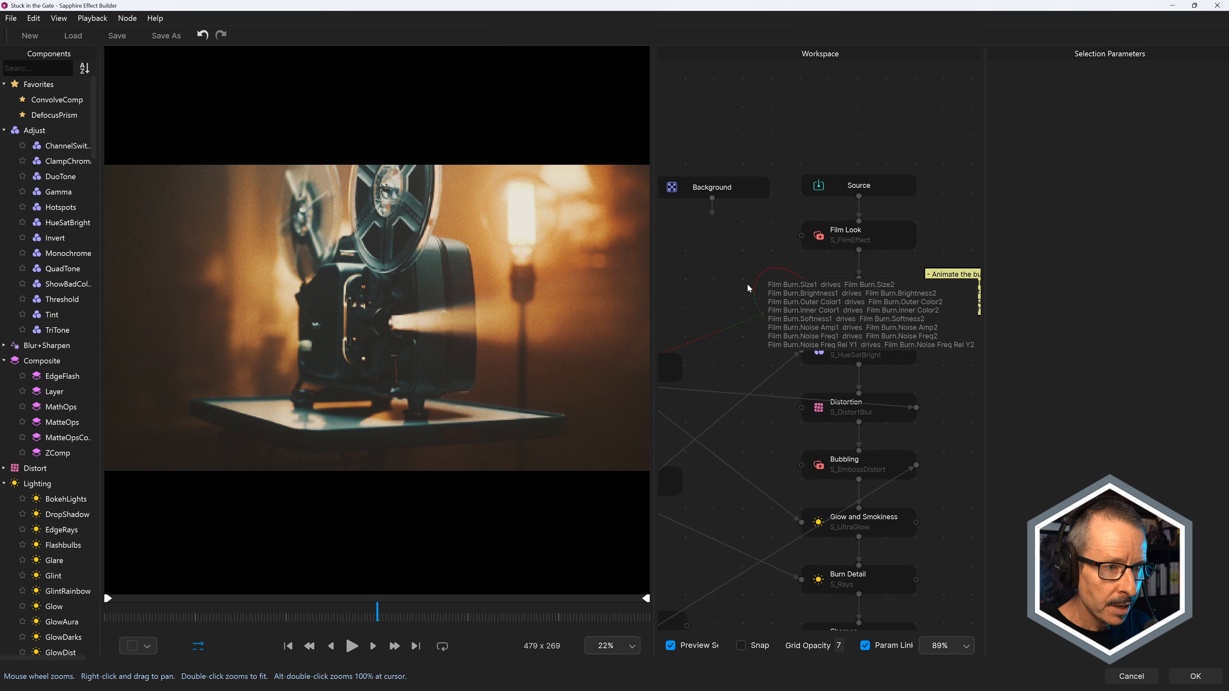
pyautogui.moveTo(705, 265); pyautogui.dragTo(680, 240)
pyautogui.moveTo(752, 244)
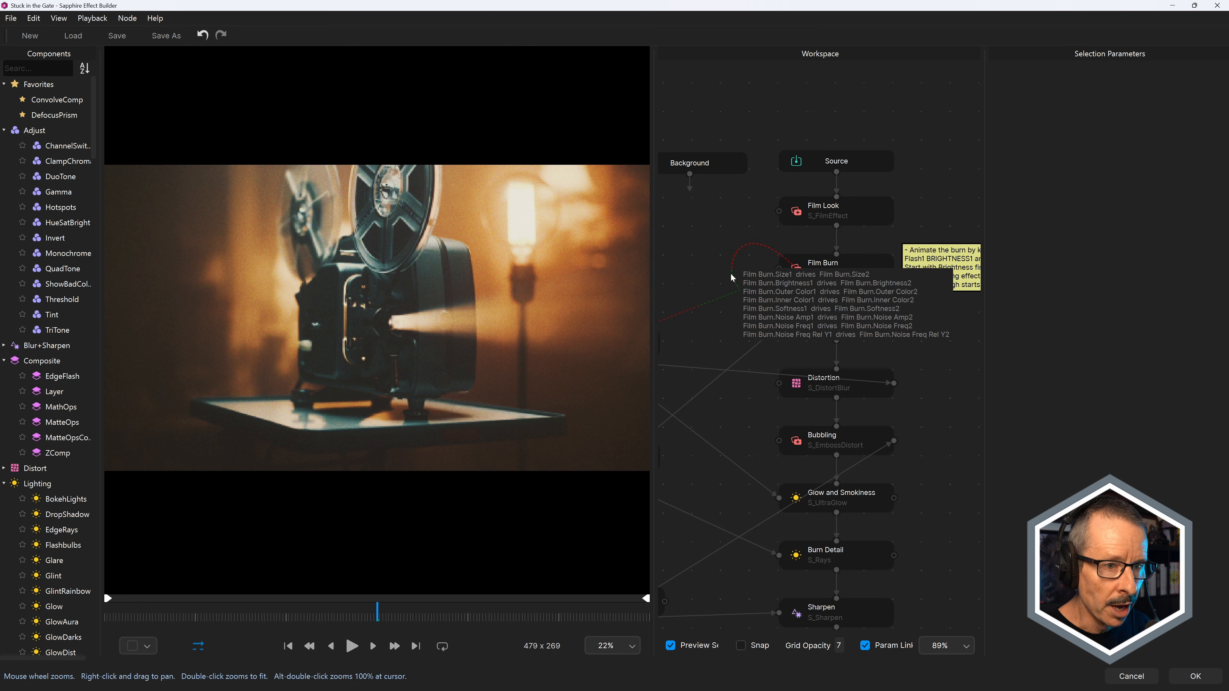
pyautogui.moveTo(724, 332); pyautogui.dragTo(438, 342)
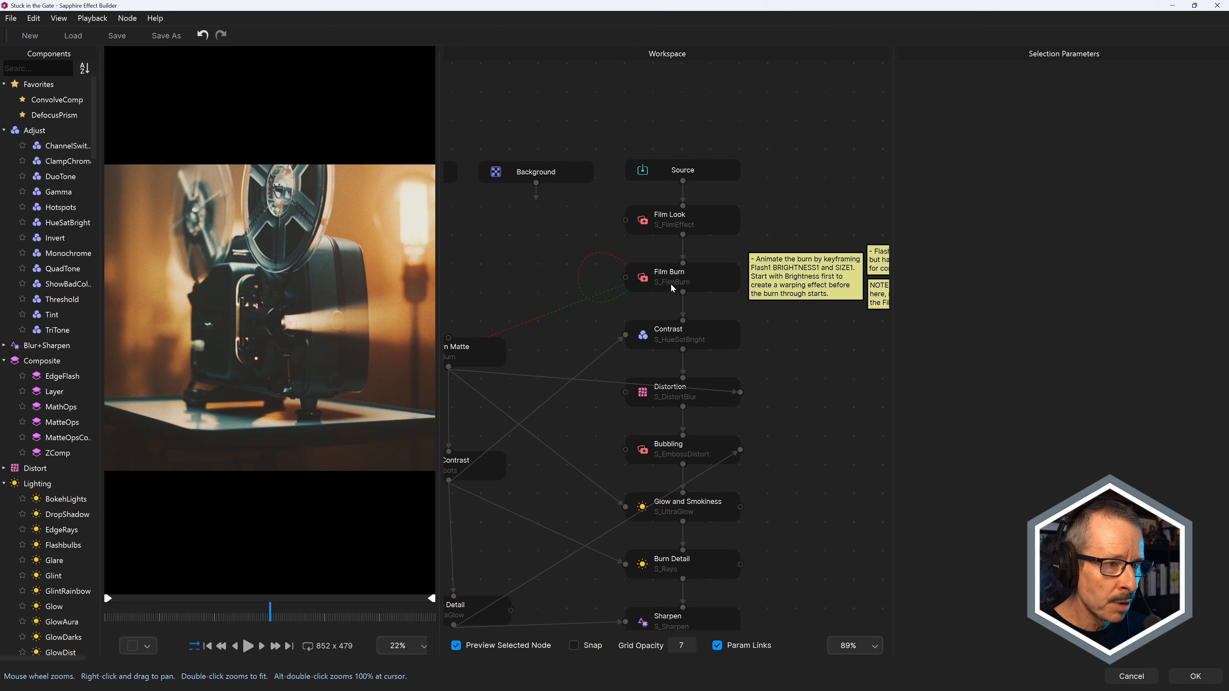
# Step: Examine the Film Burn node's Flash1 parameters and the driver settings of Size1
pyautogui.click(687, 278)
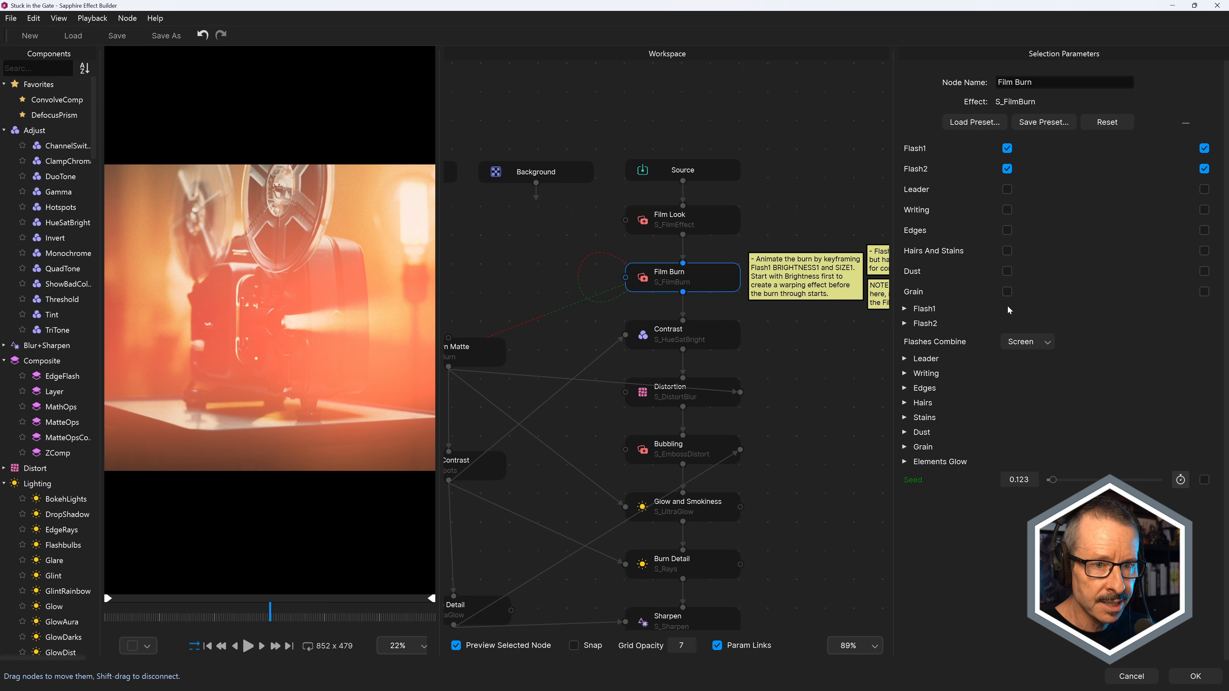
pyautogui.click(904, 309)
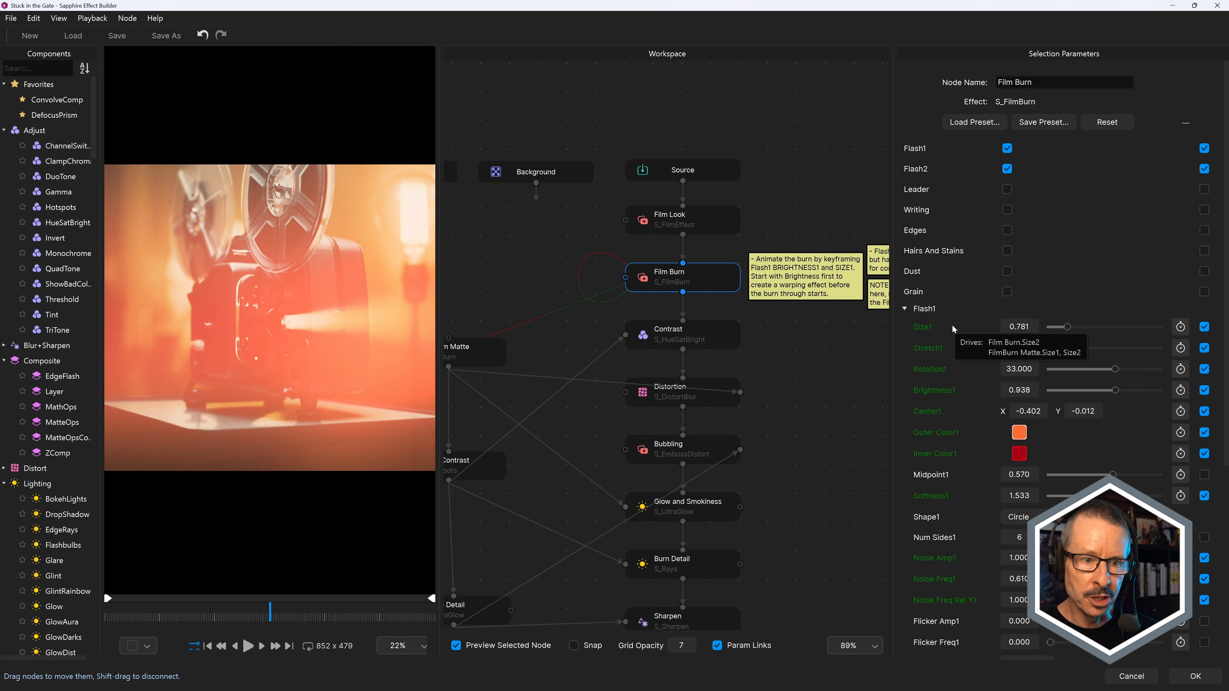
pyautogui.click(1181, 327)
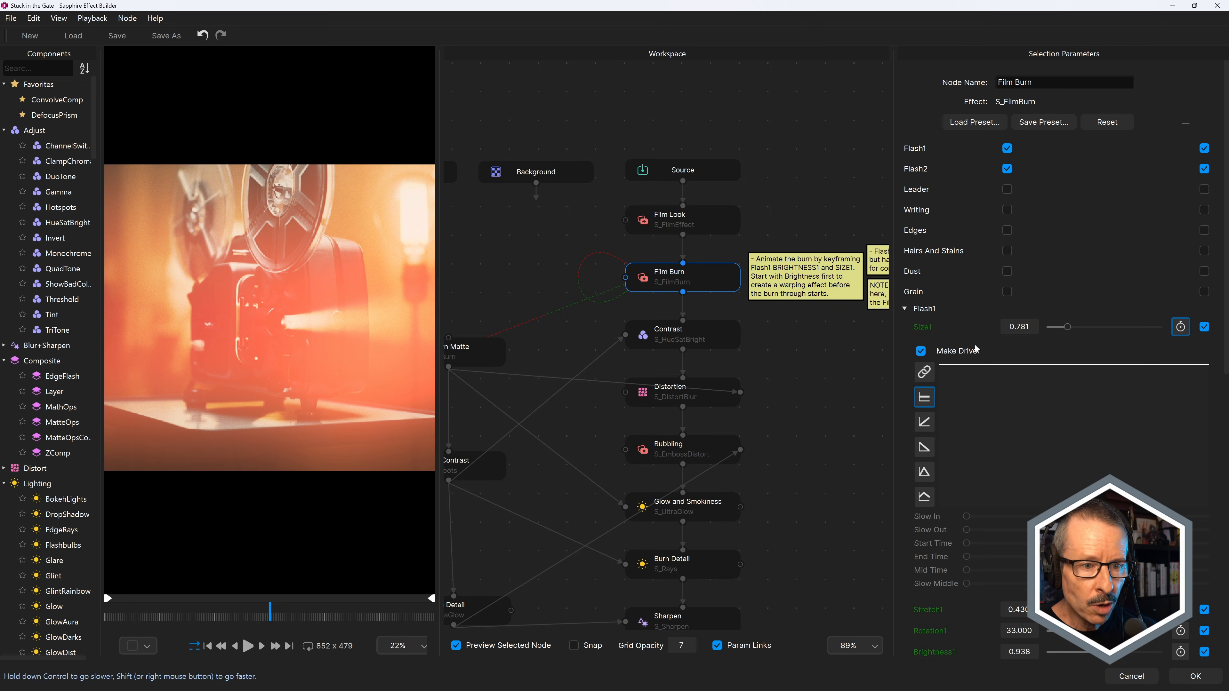
pyautogui.click(1181, 326)
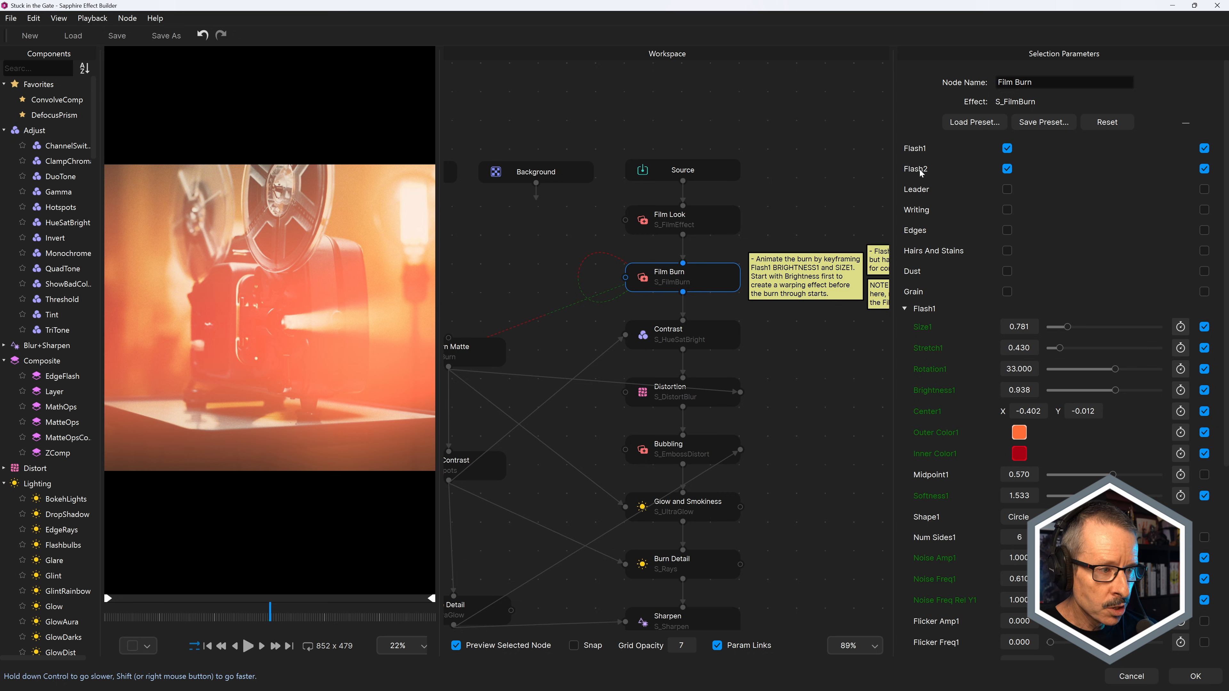
# Step: Examine the linked Flash1 parameters of the FilmBurn Matte node
pyautogui.moveTo(548, 329); pyautogui.dragTo(679, 306)
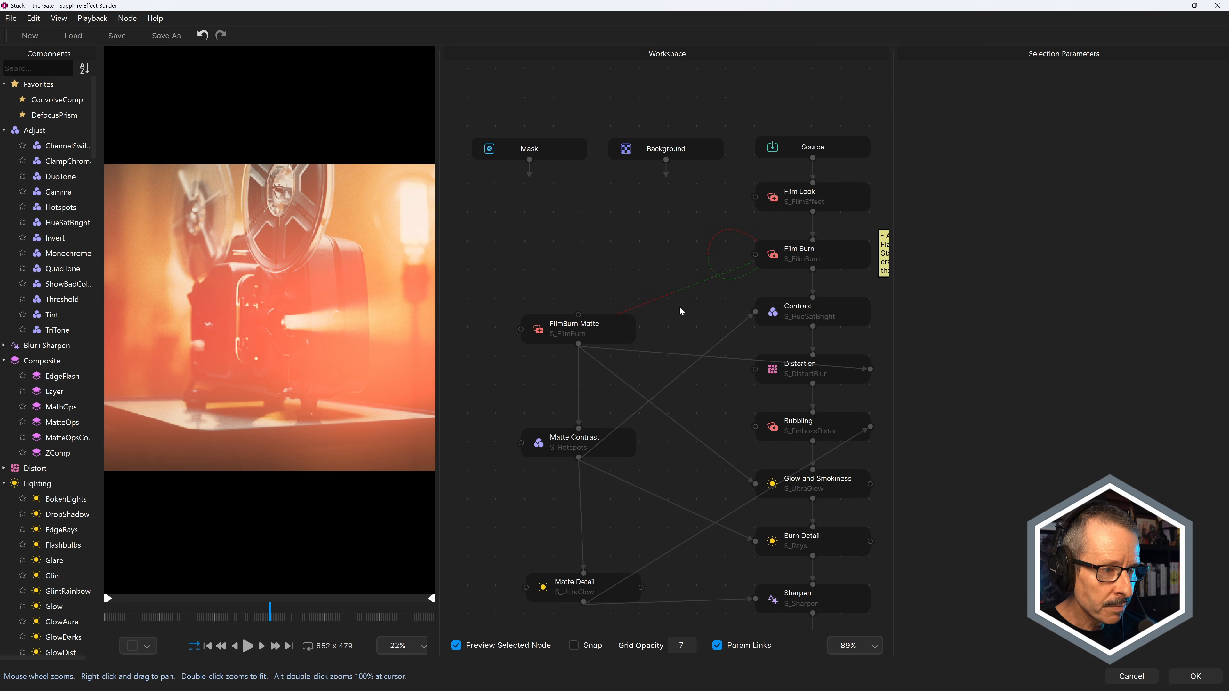
pyautogui.click(566, 334)
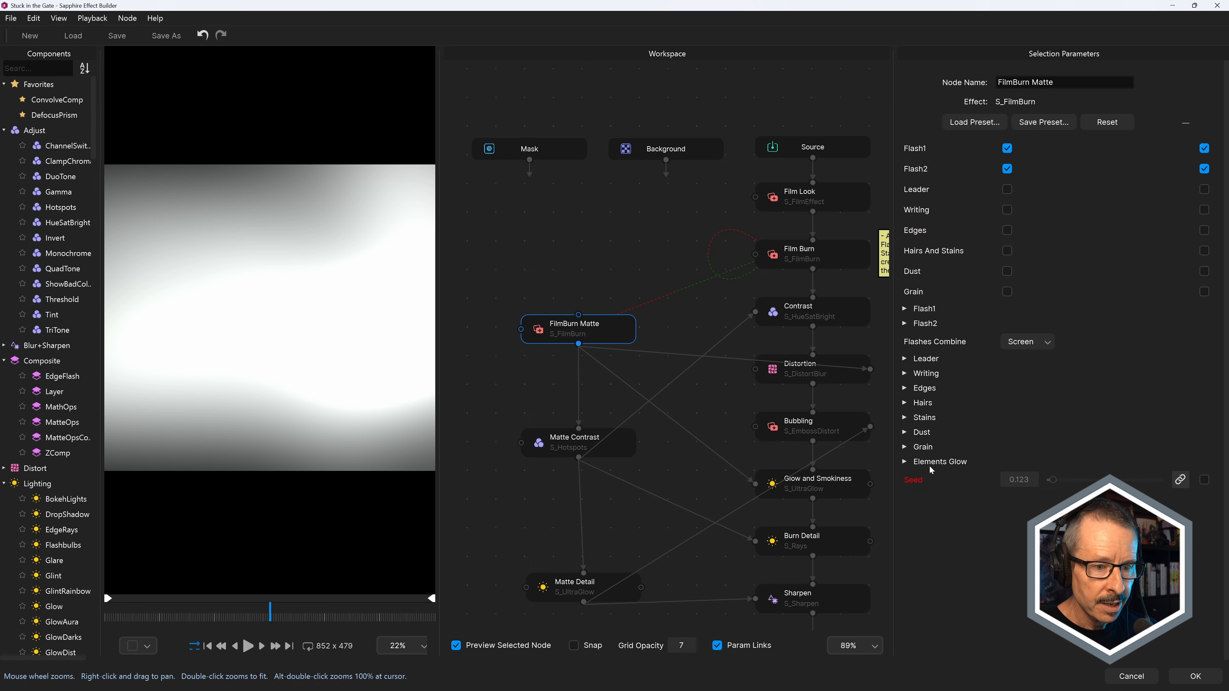
pyautogui.click(905, 310)
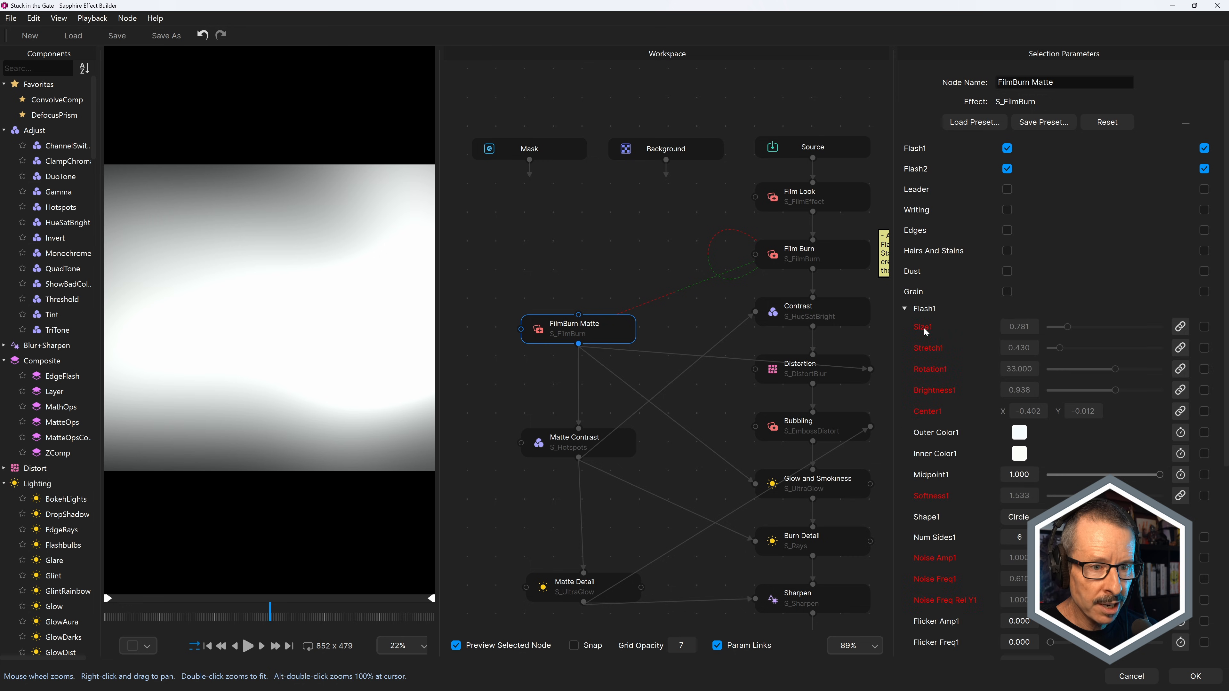
pyautogui.click(905, 309)
# Step: Compare the Film Burn node's self-driving links with those running to the FilmBurn Matte node
pyautogui.moveTo(643, 251); pyautogui.dragTo(570, 263)
pyautogui.moveTo(641, 242)
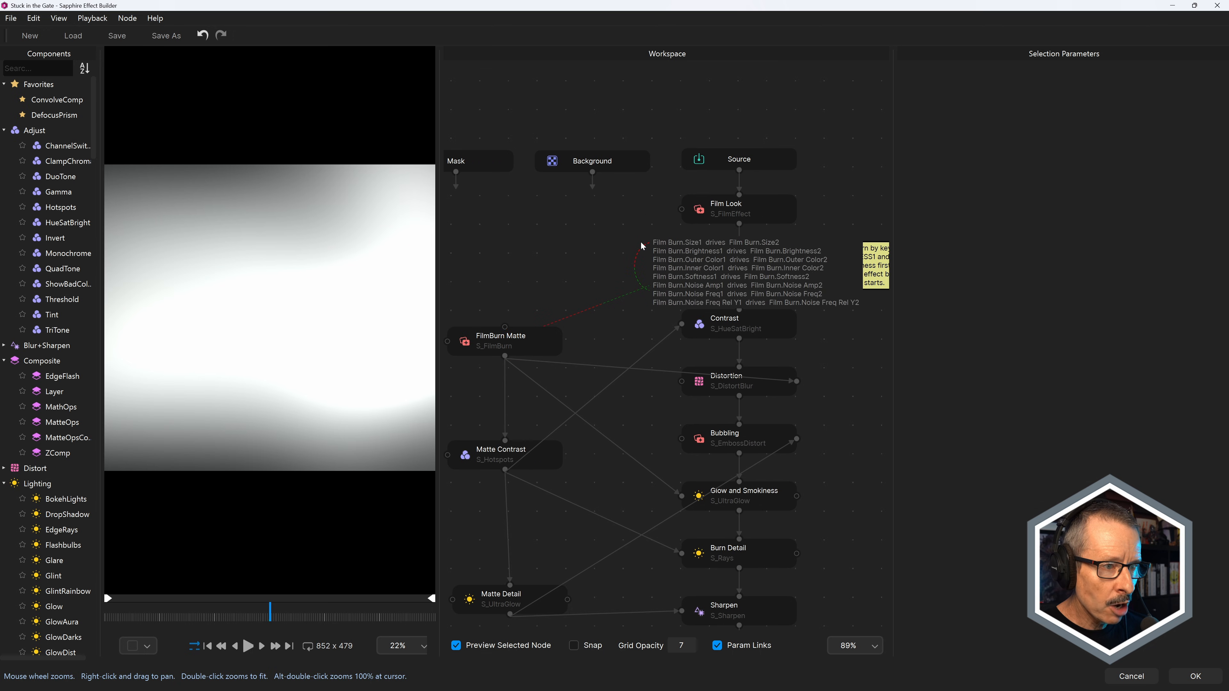
pyautogui.moveTo(627, 294)
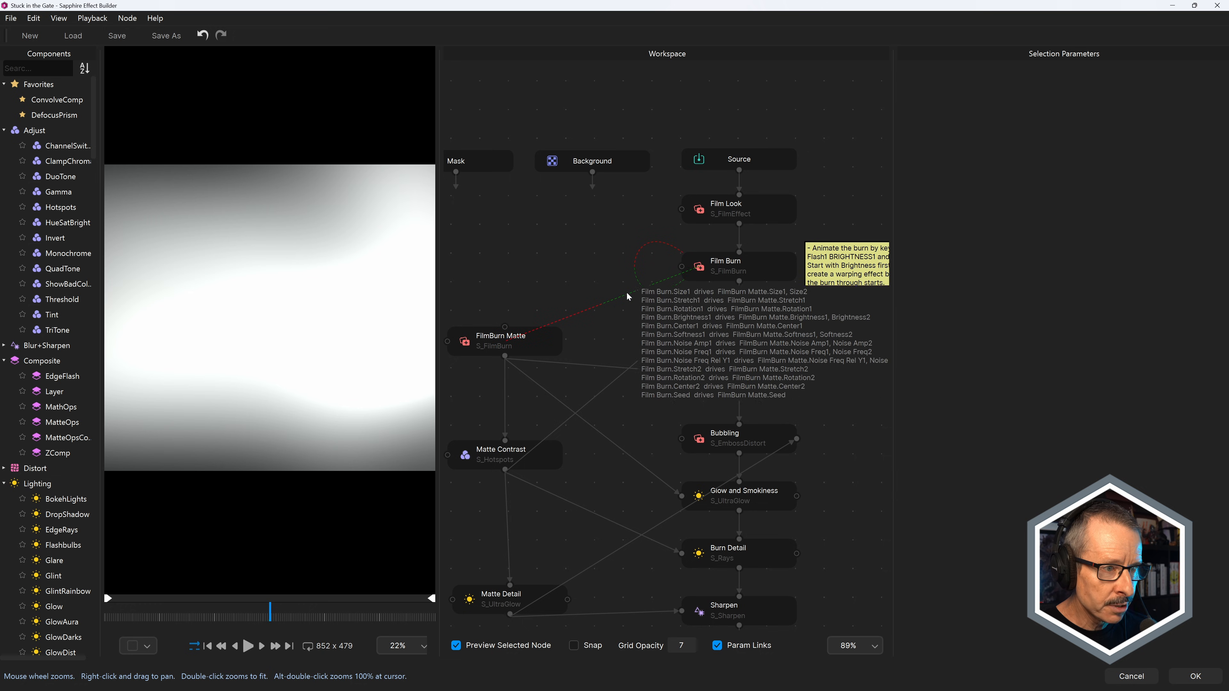
pyautogui.moveTo(640, 253)
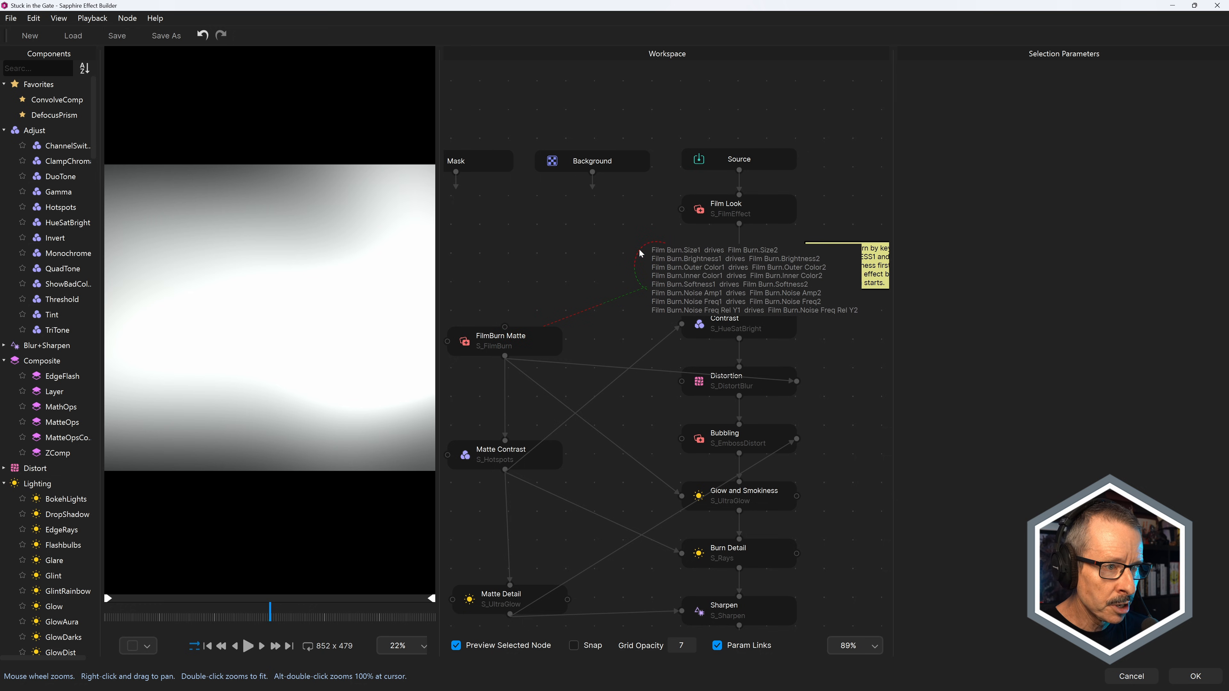
pyautogui.moveTo(585, 316)
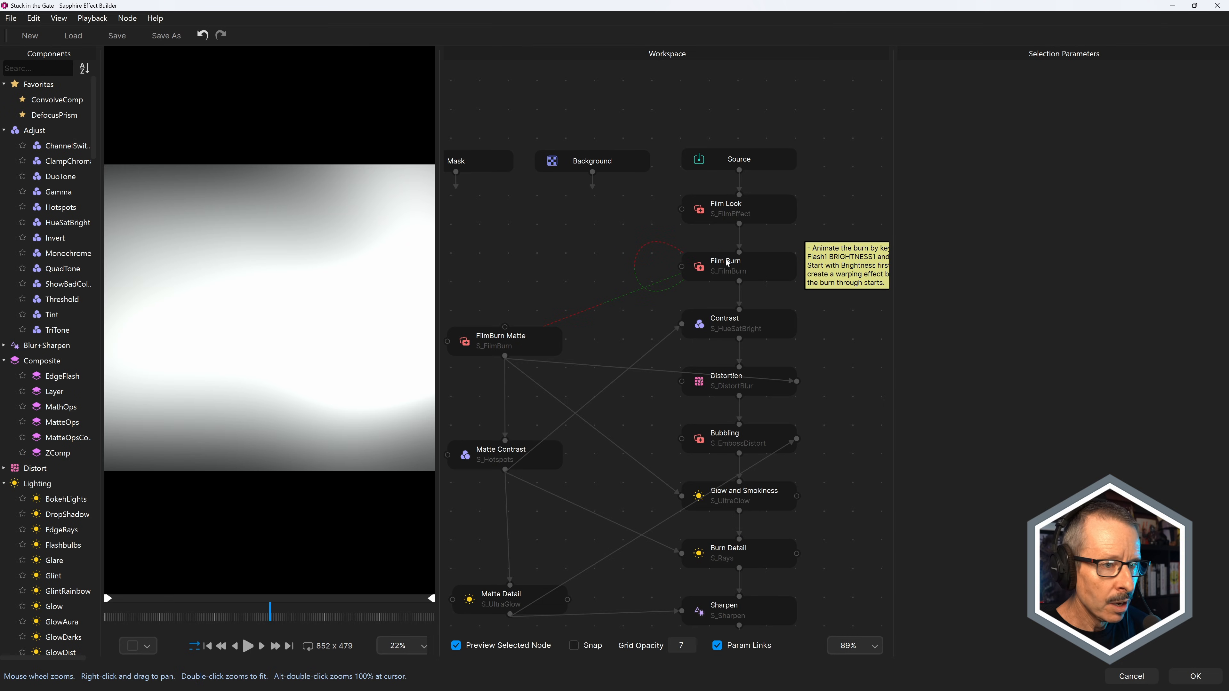
# Step: Publish the Film Burn node's Seed parameter and save the edited effect, accepting that all keyframes are cleared
pyautogui.click(727, 262)
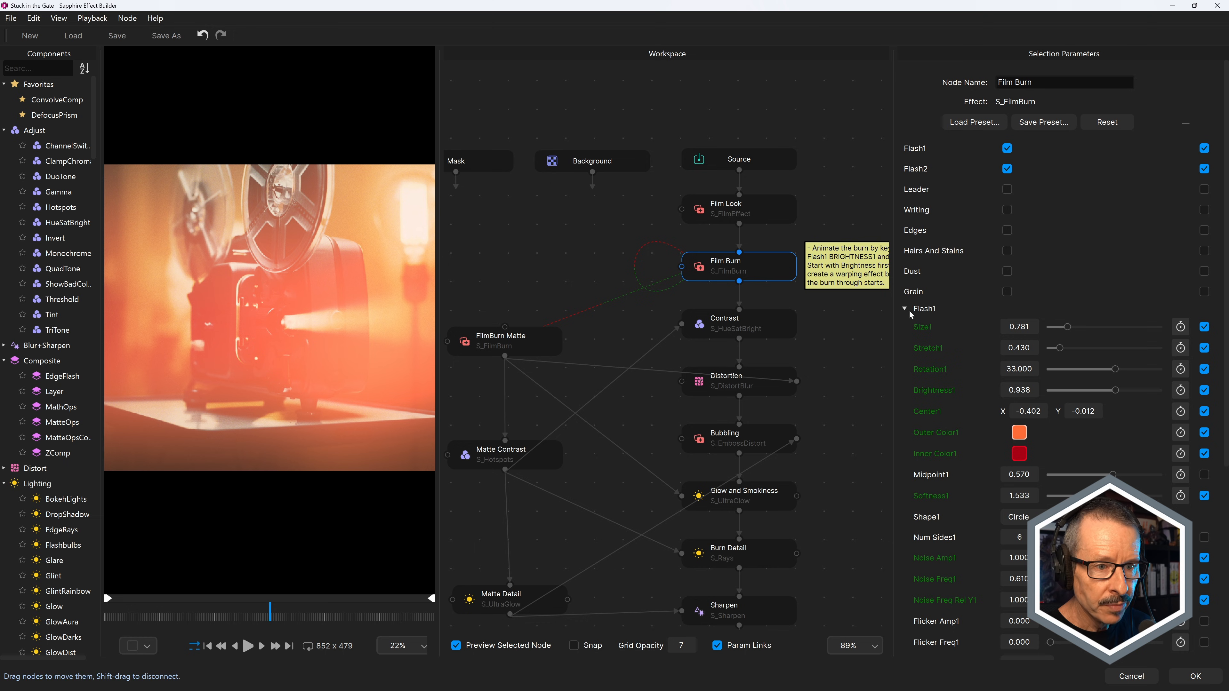
pyautogui.scroll(-5, 1227, 294)
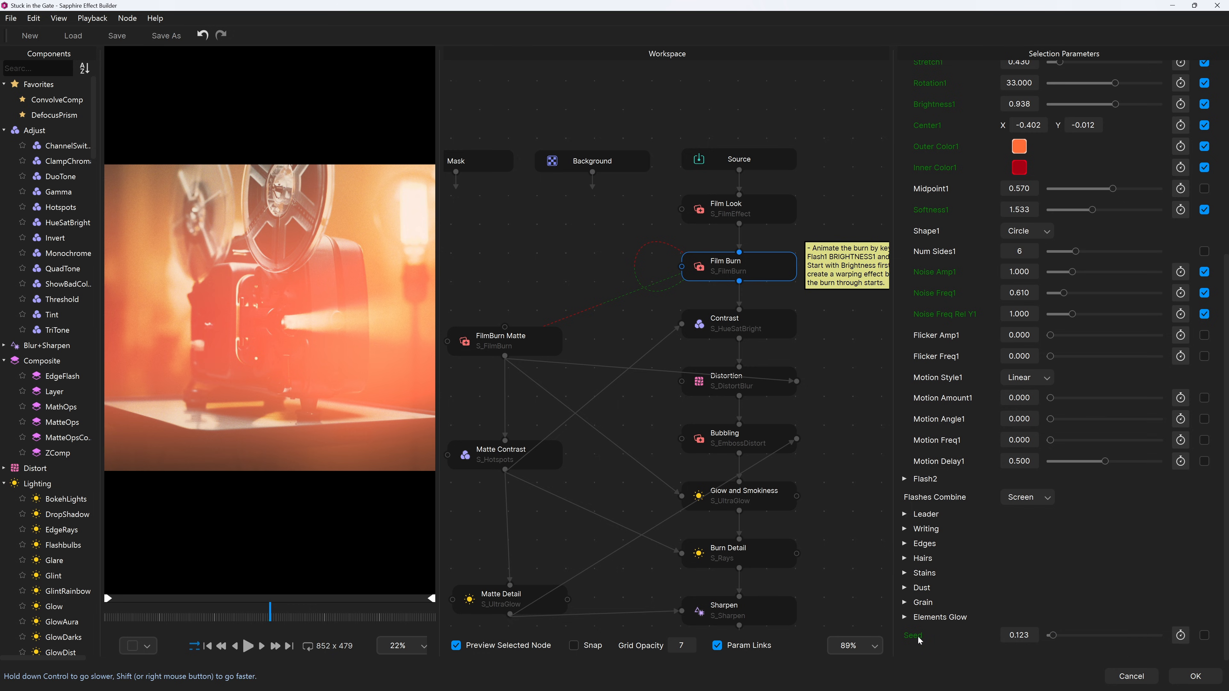
pyautogui.click(1206, 638)
pyautogui.click(1196, 679)
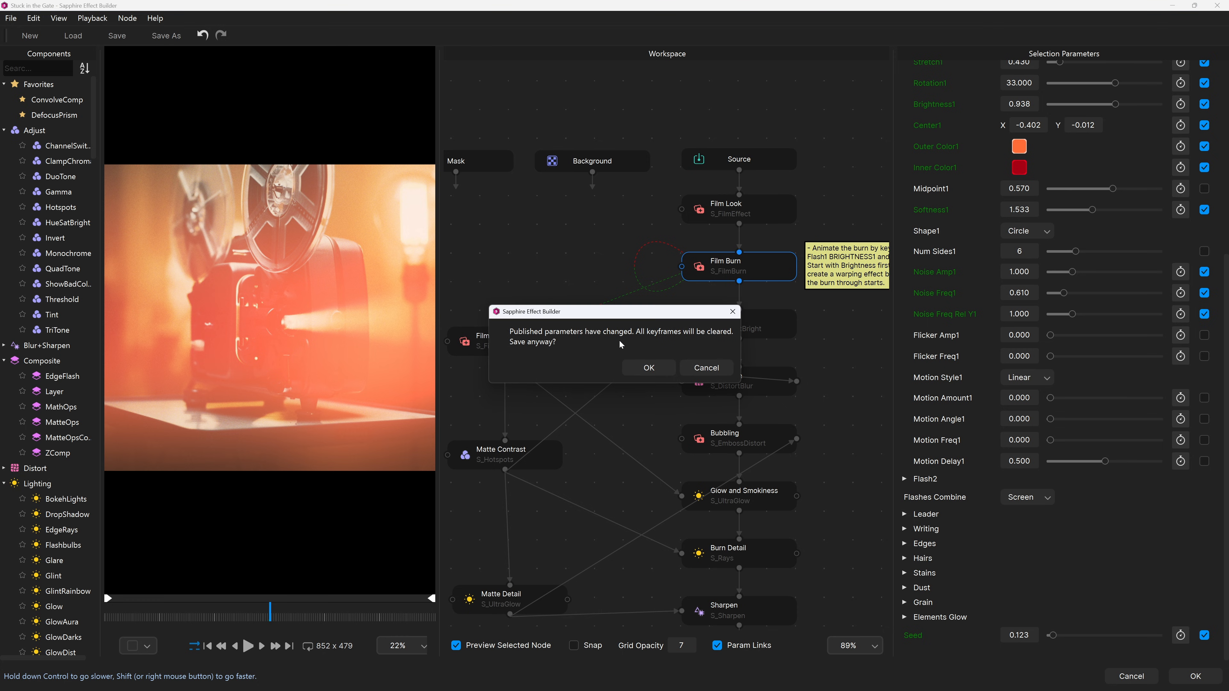
pyautogui.click(660, 369)
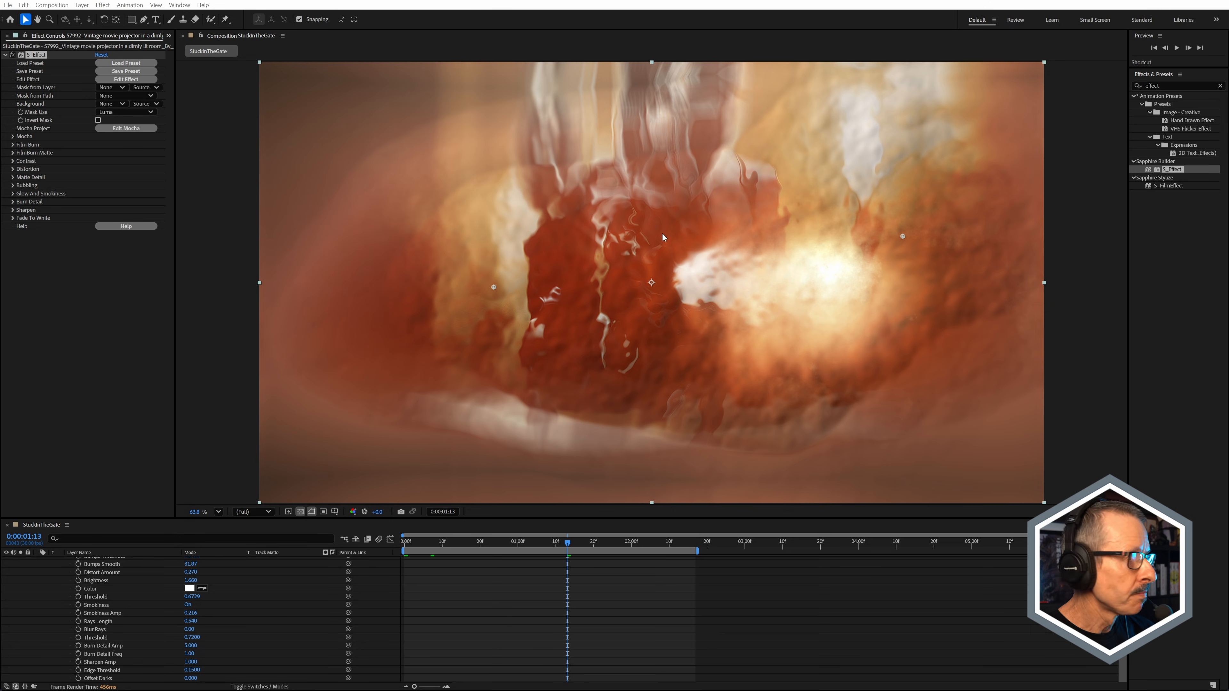
# Step: Keyframe the Film Burn's Brightness1 at 0 on the first frame and show the layer's keyframed properties in the timeline
pyautogui.press('Home')
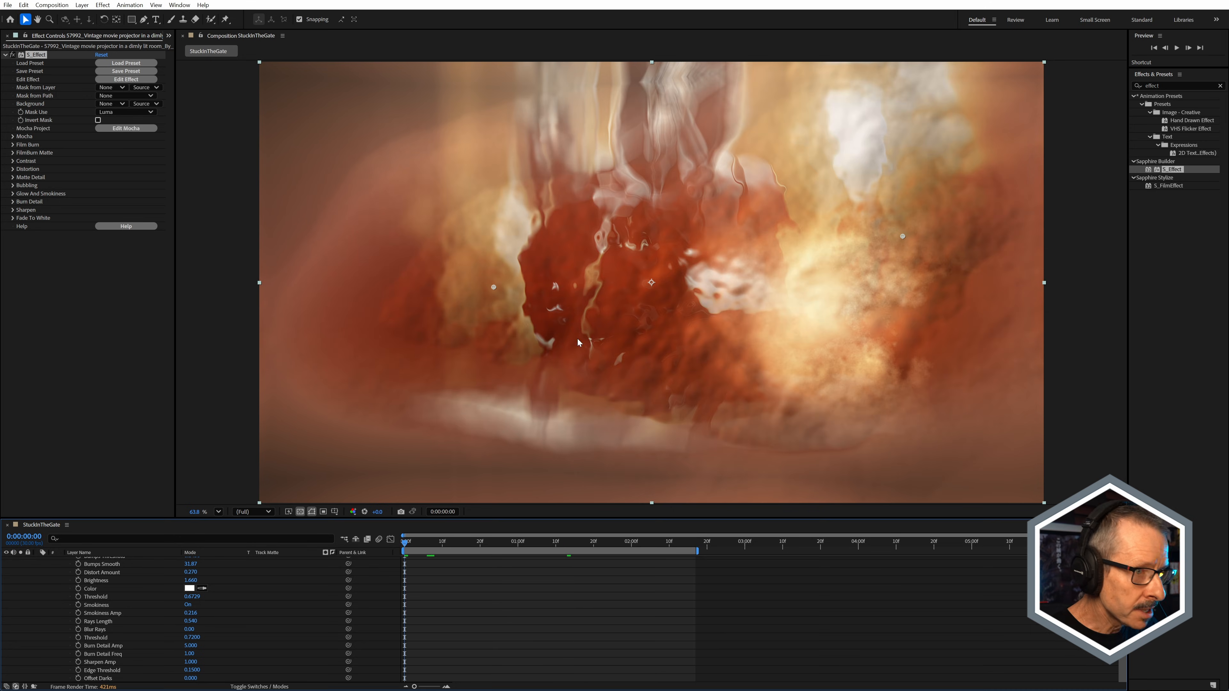
pyautogui.click(13, 144)
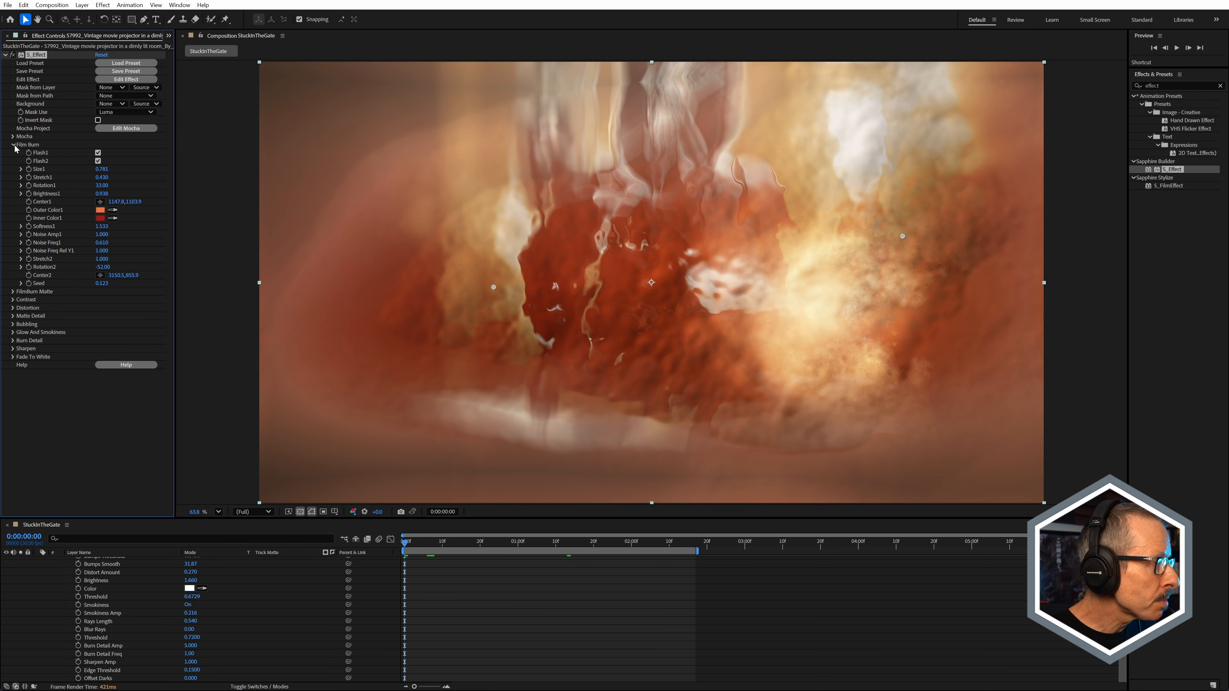
pyautogui.click(99, 195)
pyautogui.write('0')
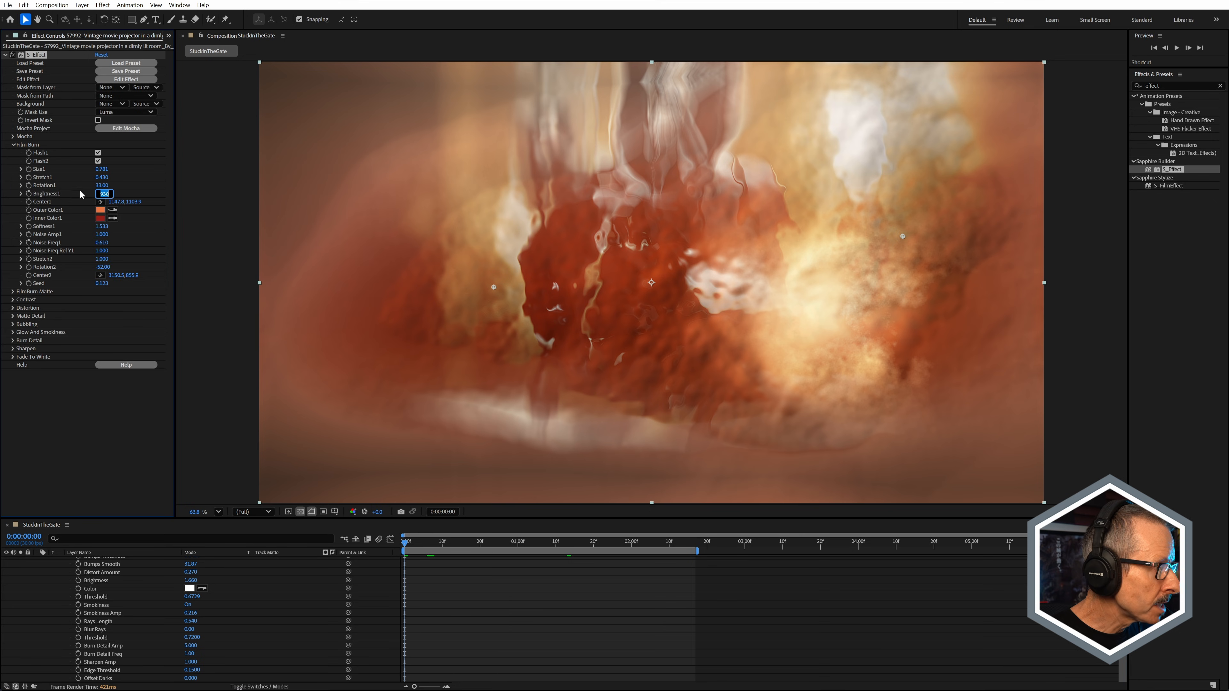
pyautogui.press('Return')
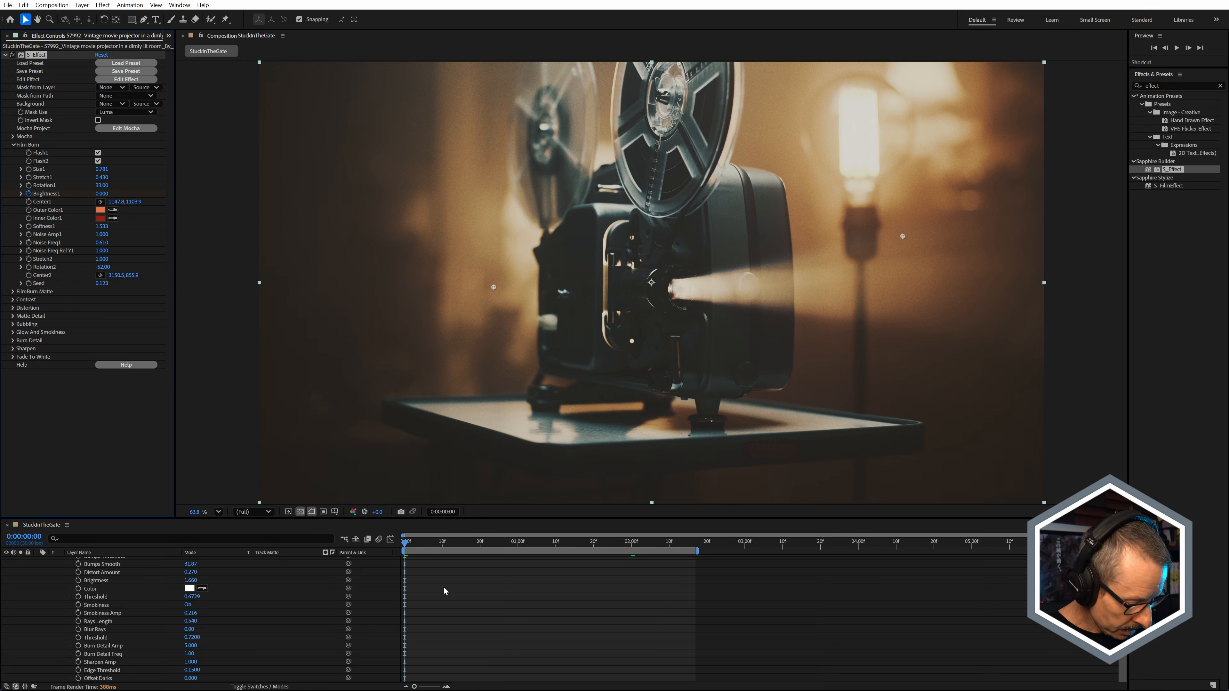
pyautogui.press('u')
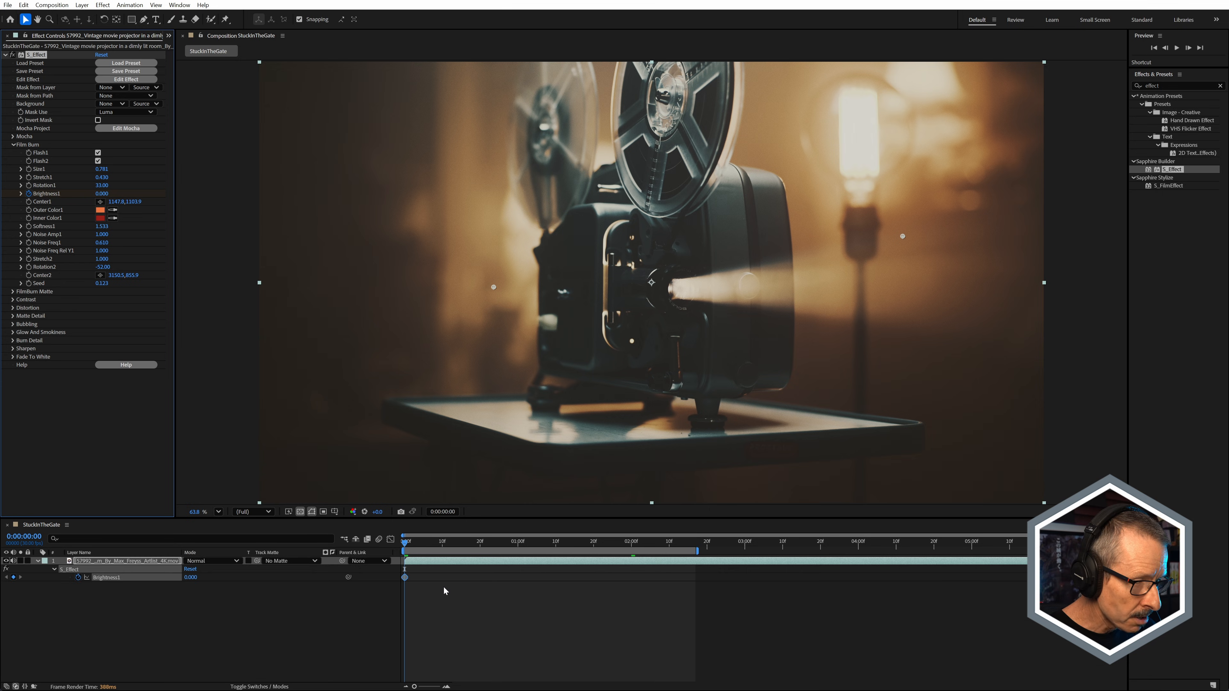
# Step: Add a Brightness1 keyframe with a value of 10 at 0:00:02:00
pyautogui.click(631, 546)
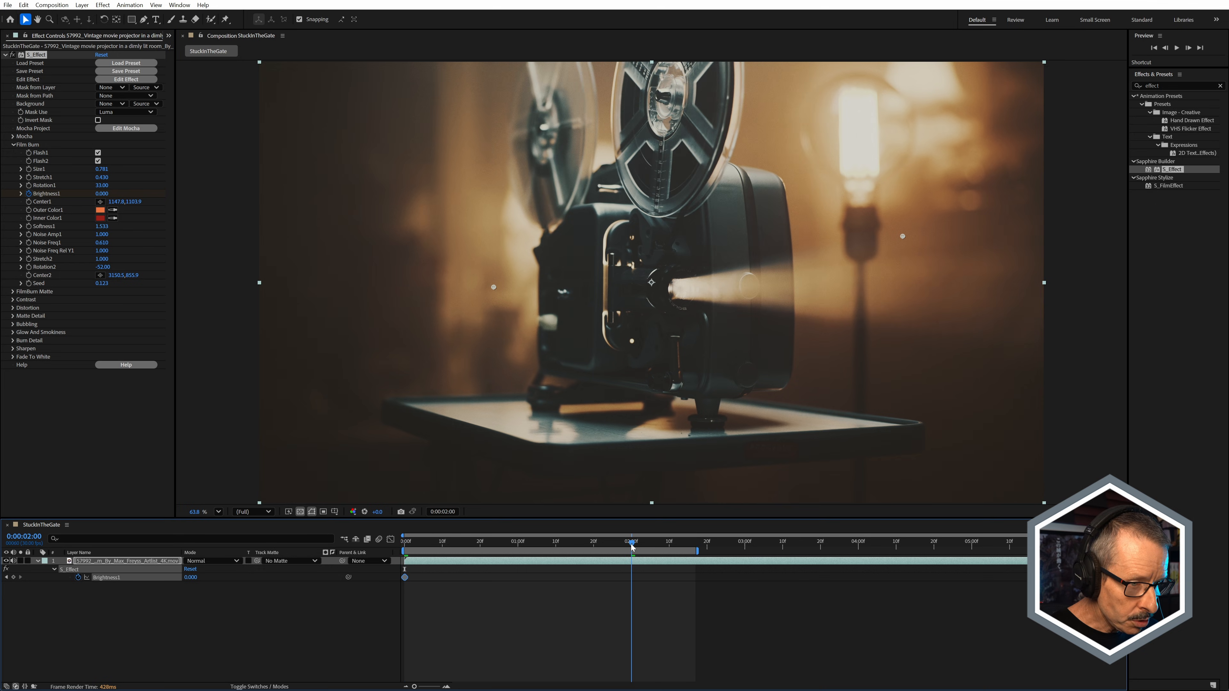
pyautogui.click(102, 193)
pyautogui.write('10')
pyautogui.press('Return')
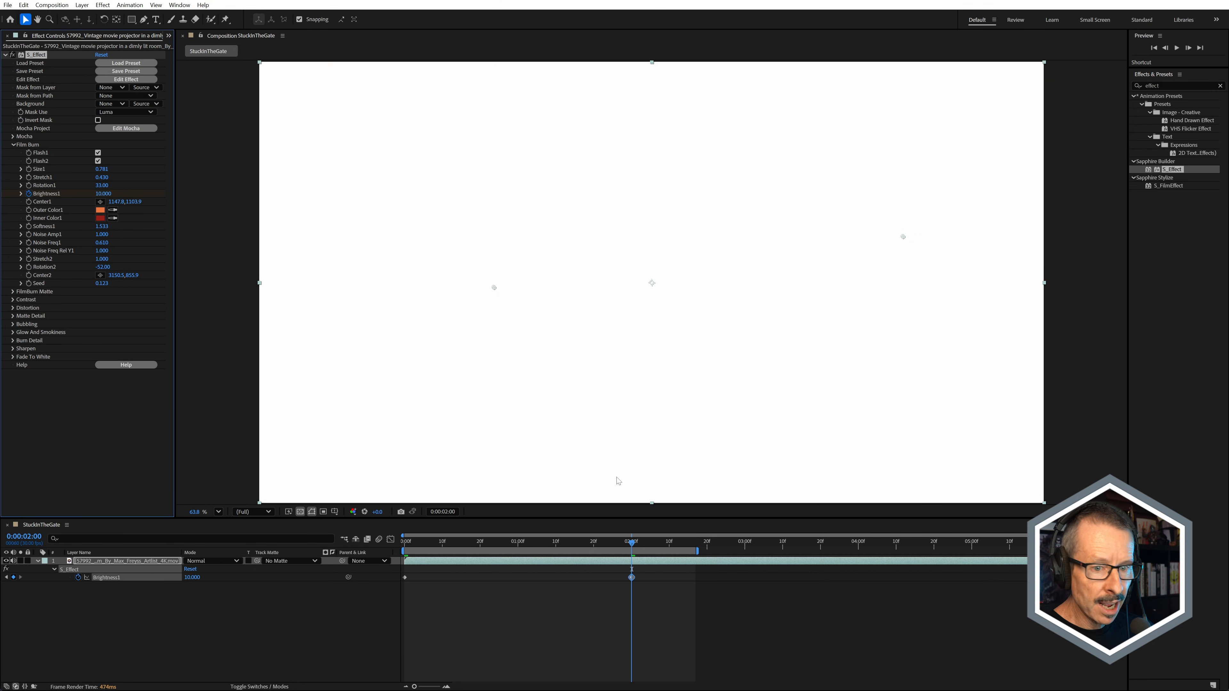
# Step: Scrub through the opening frames to check how the burn builds up with the Brightness1 animation
pyautogui.moveTo(566, 544); pyautogui.dragTo(410, 546)
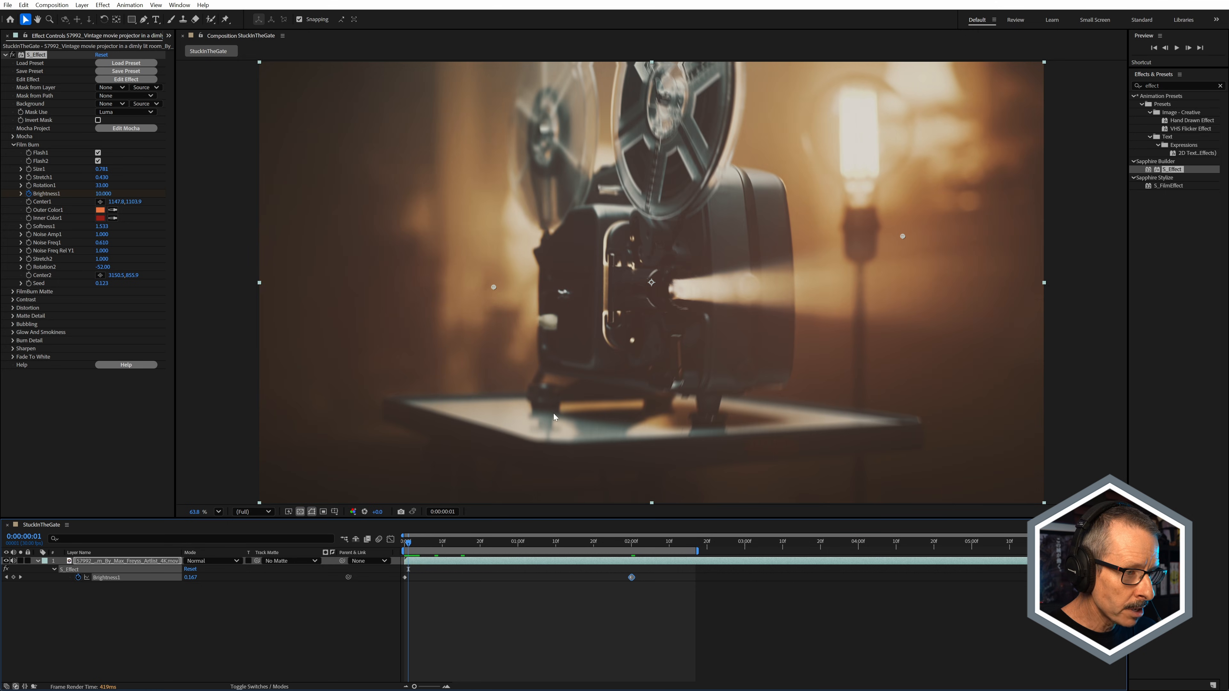
pyautogui.click(415, 546)
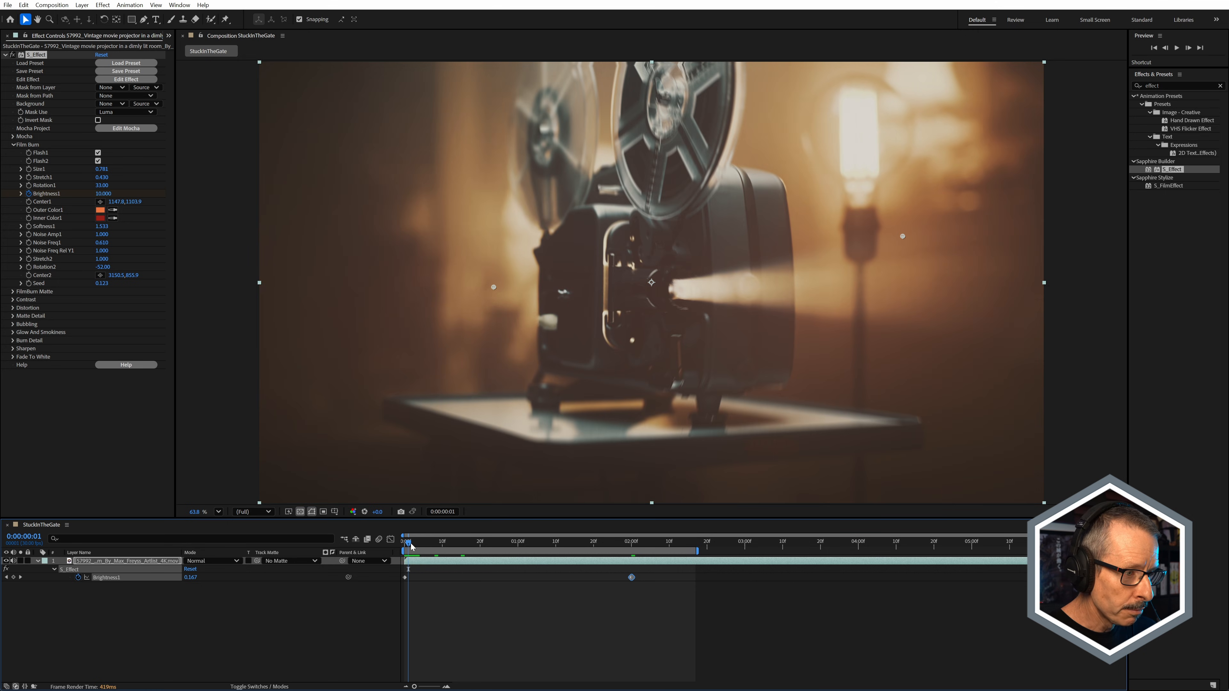
pyautogui.moveTo(415, 546); pyautogui.dragTo(423, 546)
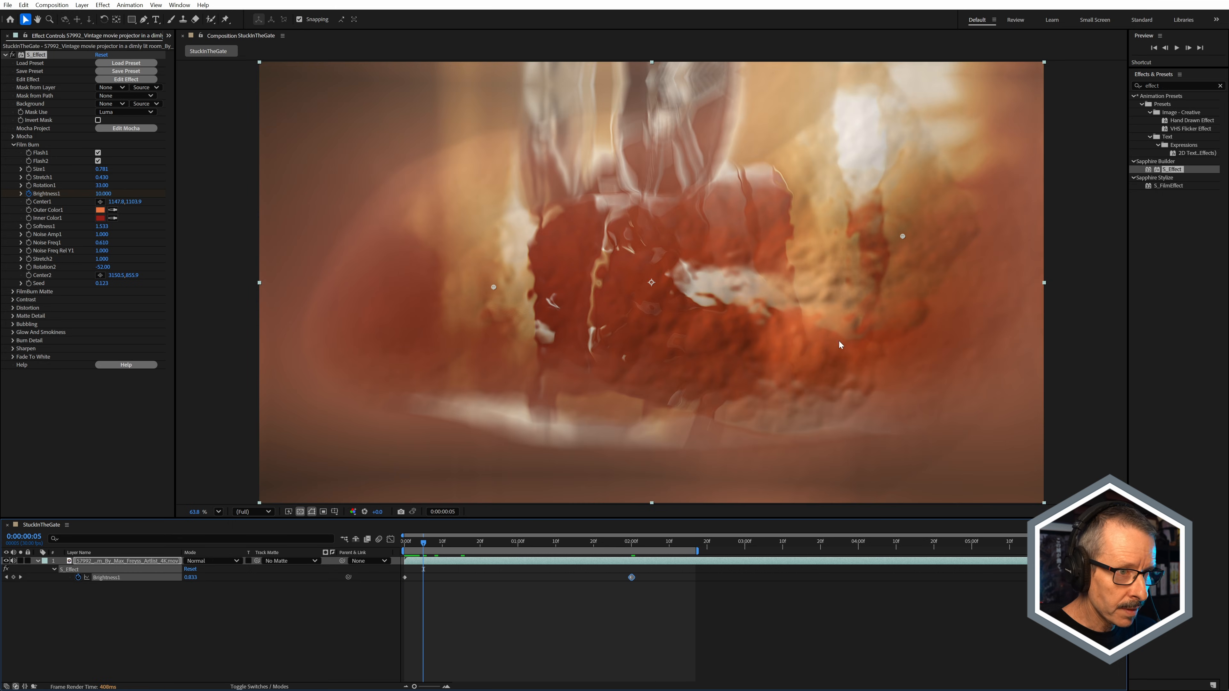
pyautogui.click(406, 547)
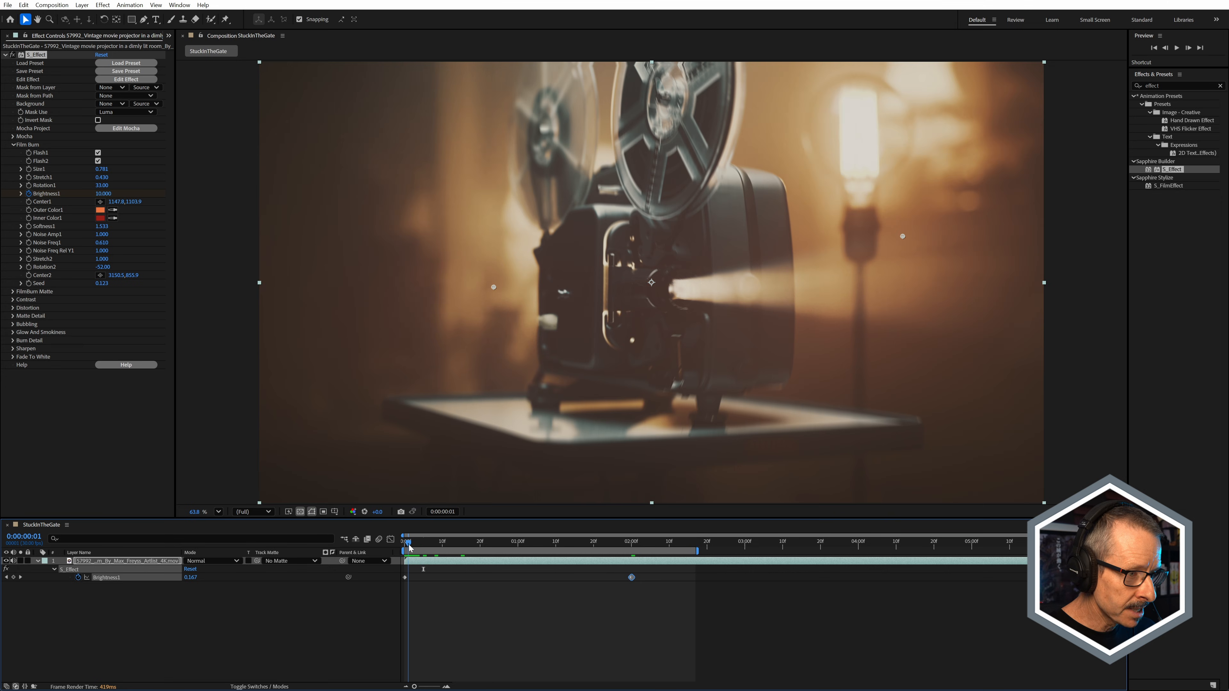
pyautogui.moveTo(406, 547); pyautogui.dragTo(408, 546)
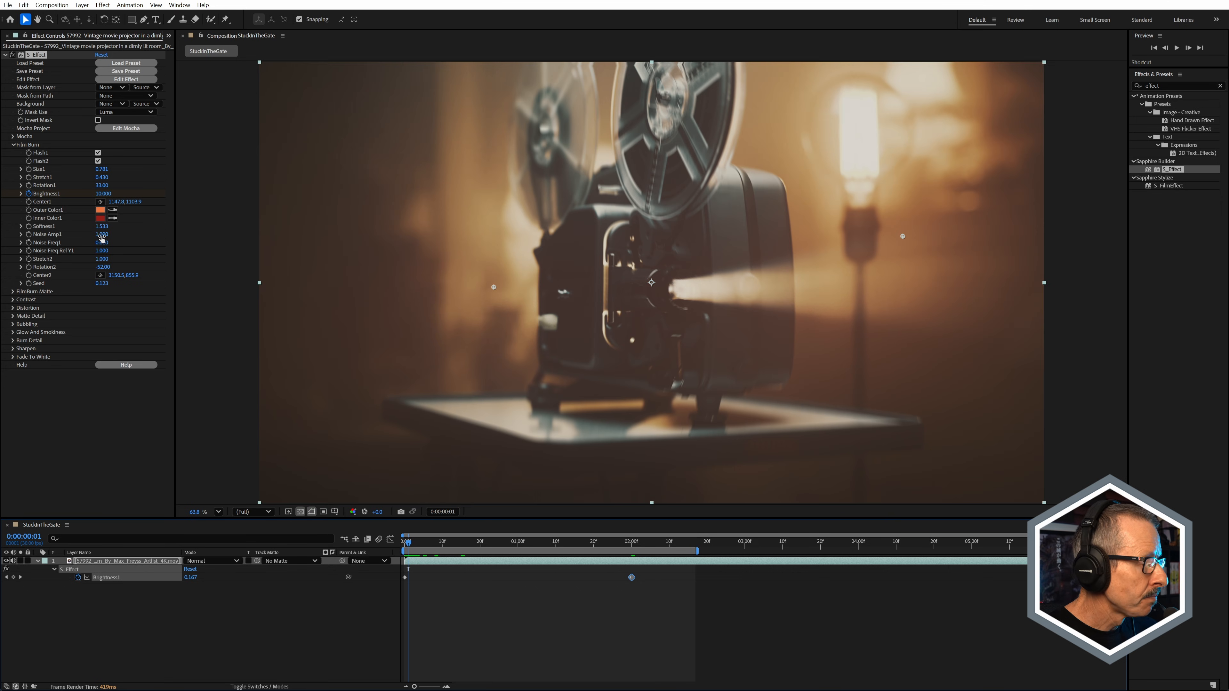
# Step: Keyframe the Film Burn's Size1 at 0.5 on the first frame and show the new keyframe in the timeline
pyautogui.moveTo(408, 544); pyautogui.dragTo(398, 550)
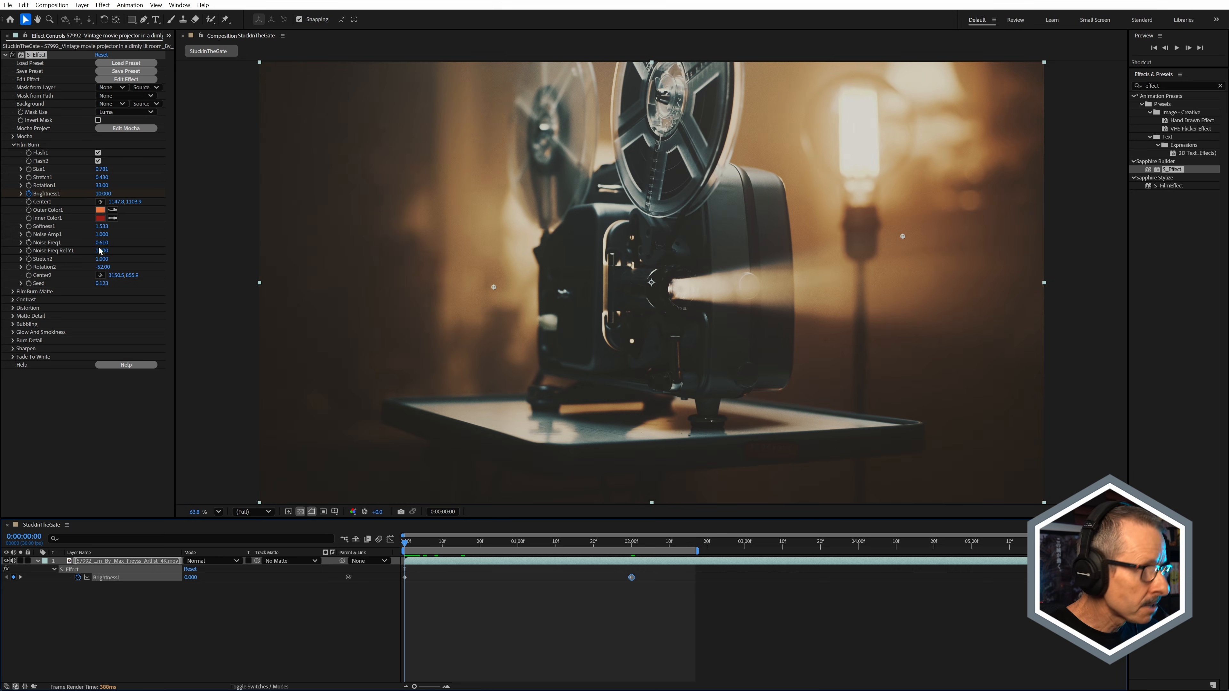
pyautogui.click(102, 169)
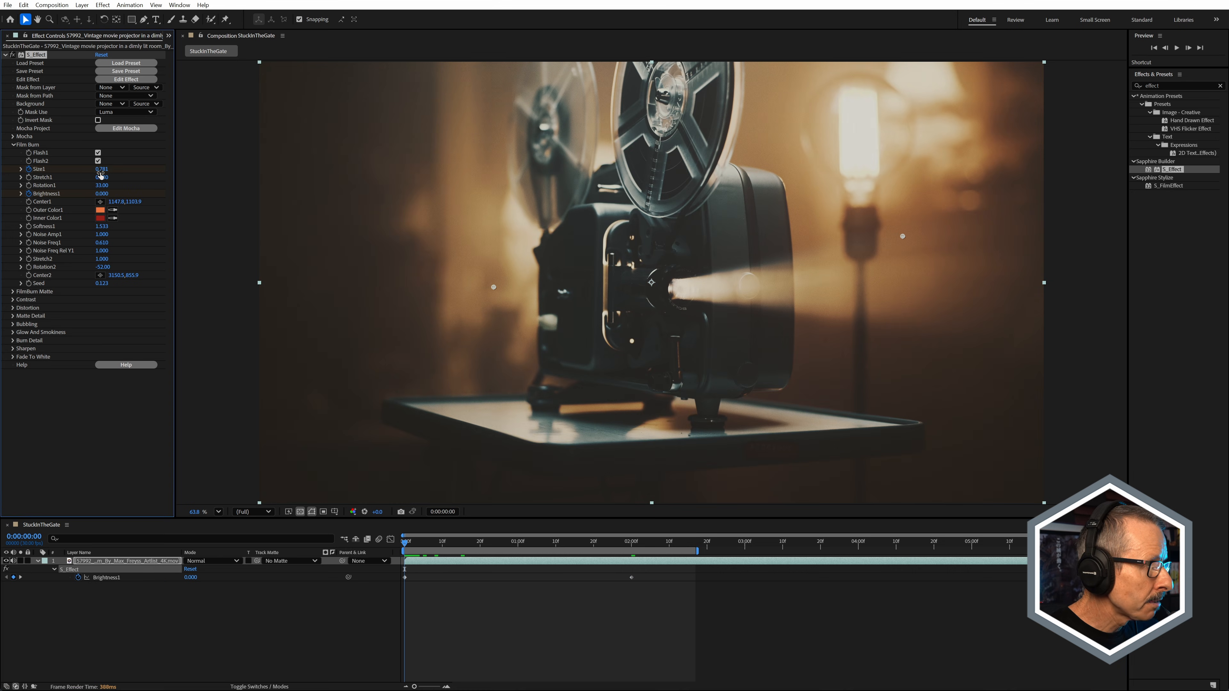
pyautogui.press('BackSpace')
pyautogui.write('.5')
pyautogui.press('Return')
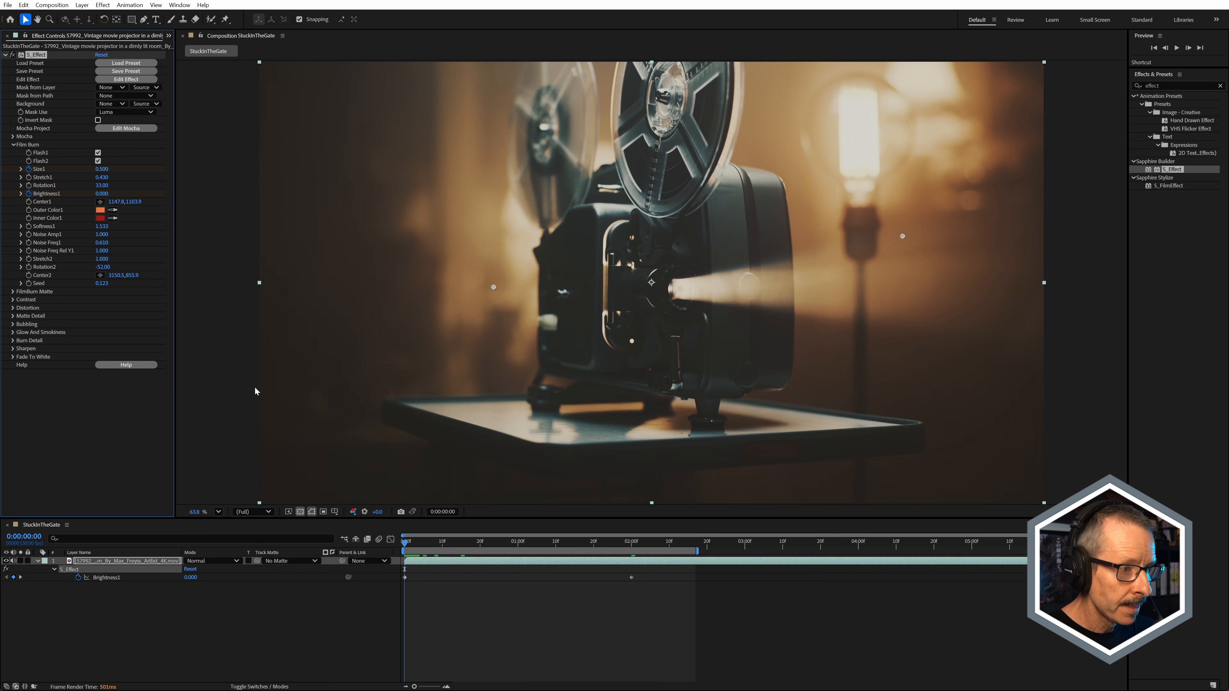
pyautogui.press('u')
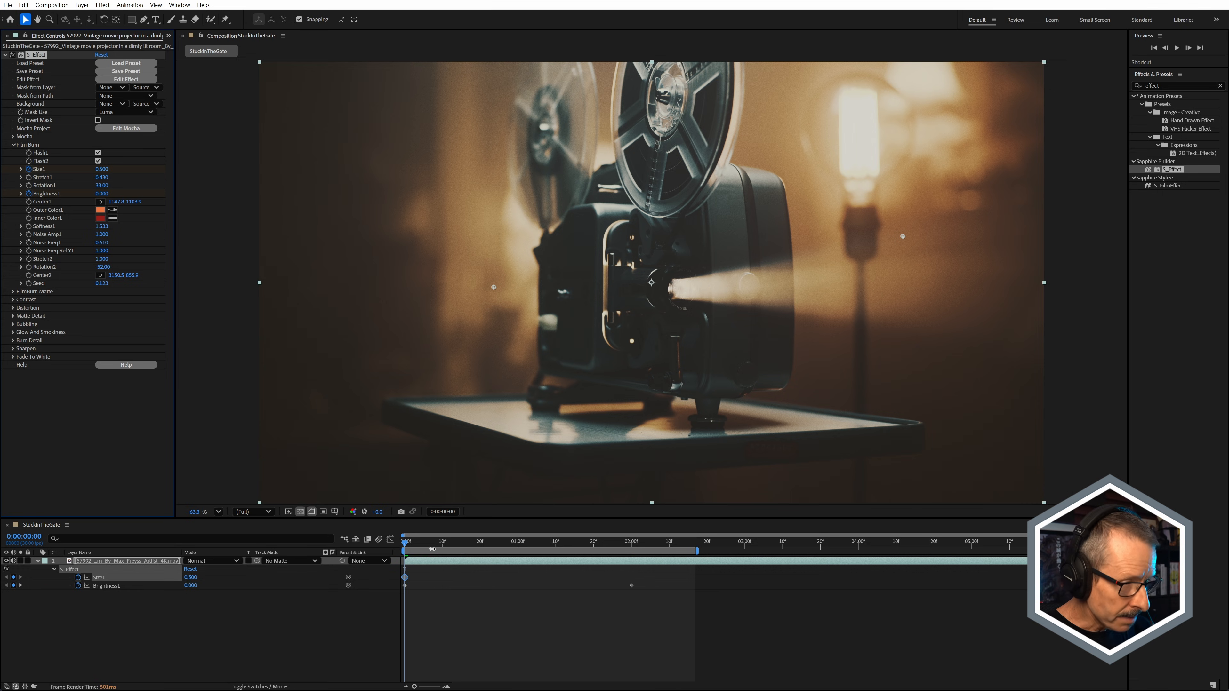
# Step: Add a Size1 keyframe with a value of 0.6 at 0:00:02:00
pyautogui.moveTo(521, 543); pyautogui.dragTo(632, 543)
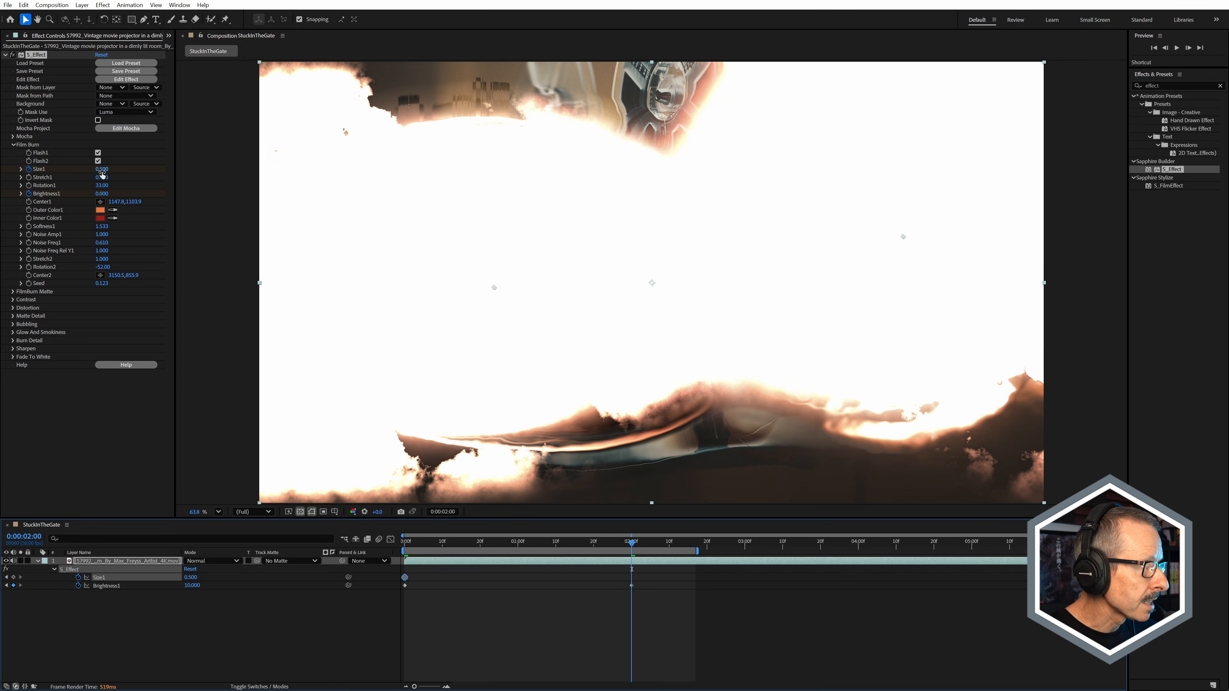
pyautogui.click(104, 169)
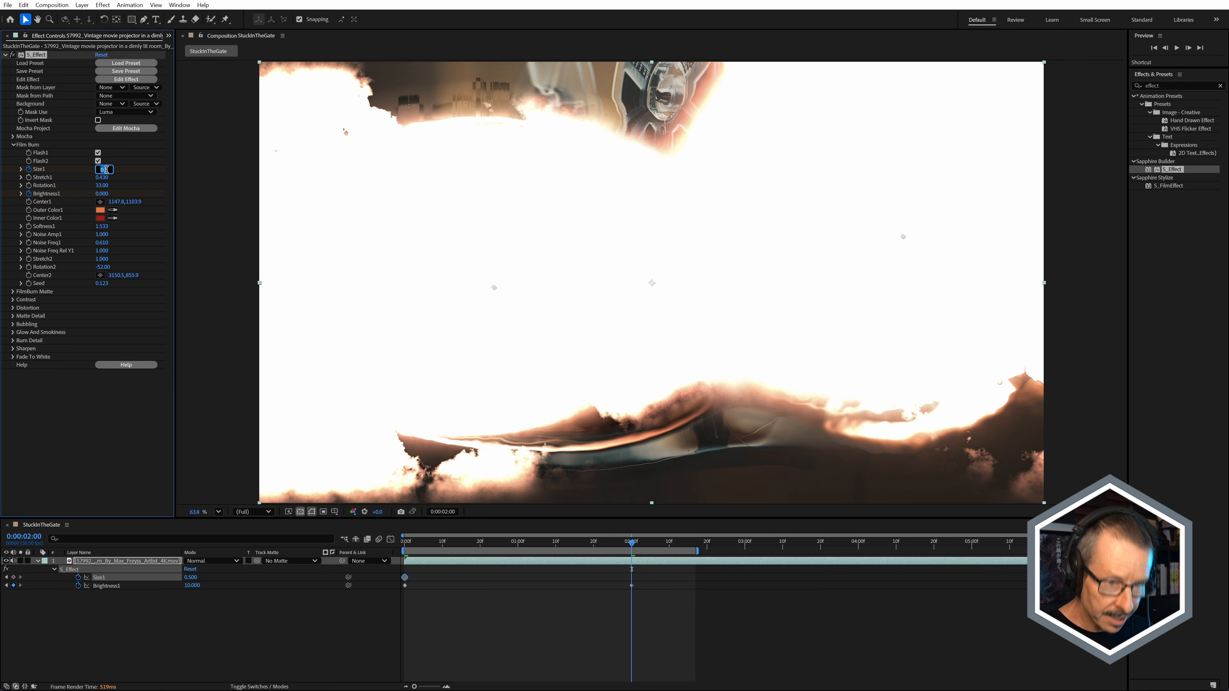
pyautogui.write('0.6')
pyautogui.press('Return')
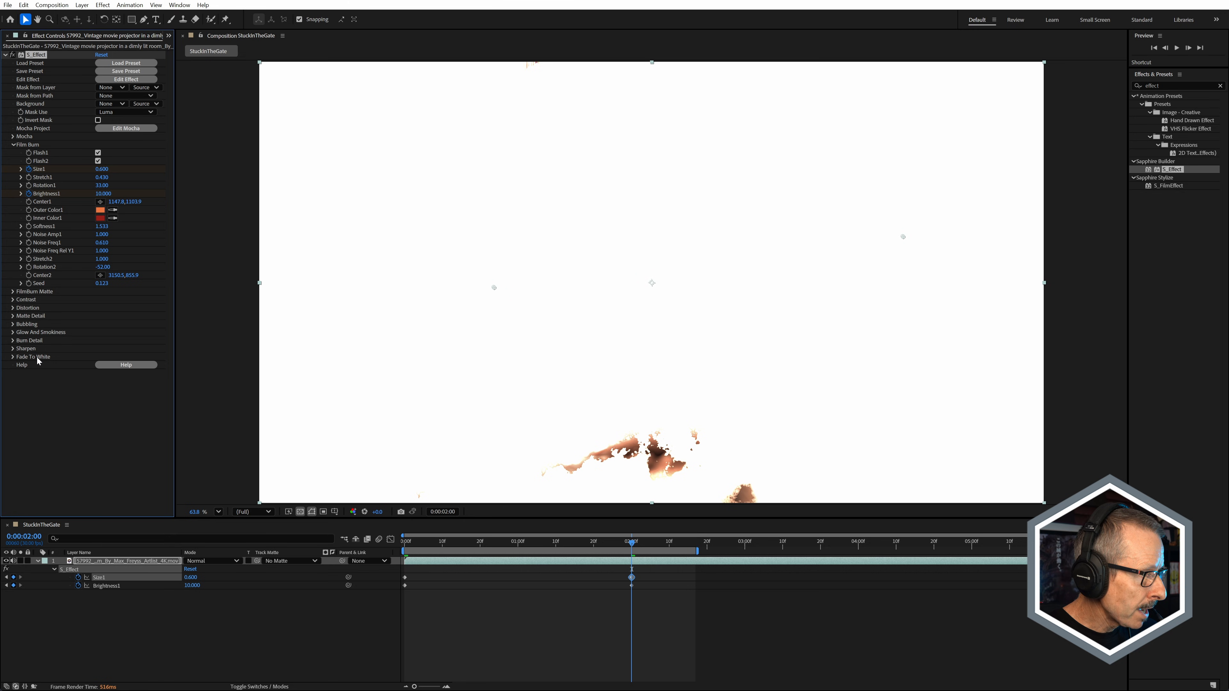
# Step: Keyframe Fade To White's Offset Darks at 0 at 0:00:02:00 and show it in the timeline
pyautogui.click(13, 357)
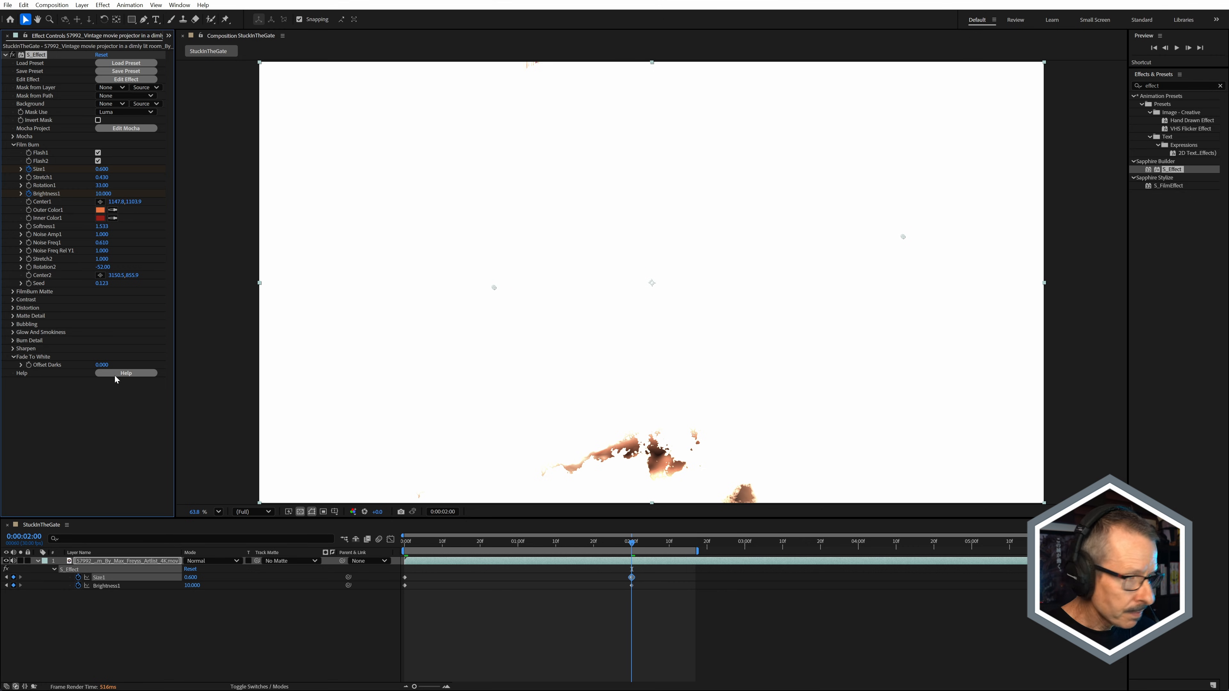
pyautogui.press('u')
pyautogui.press('u')
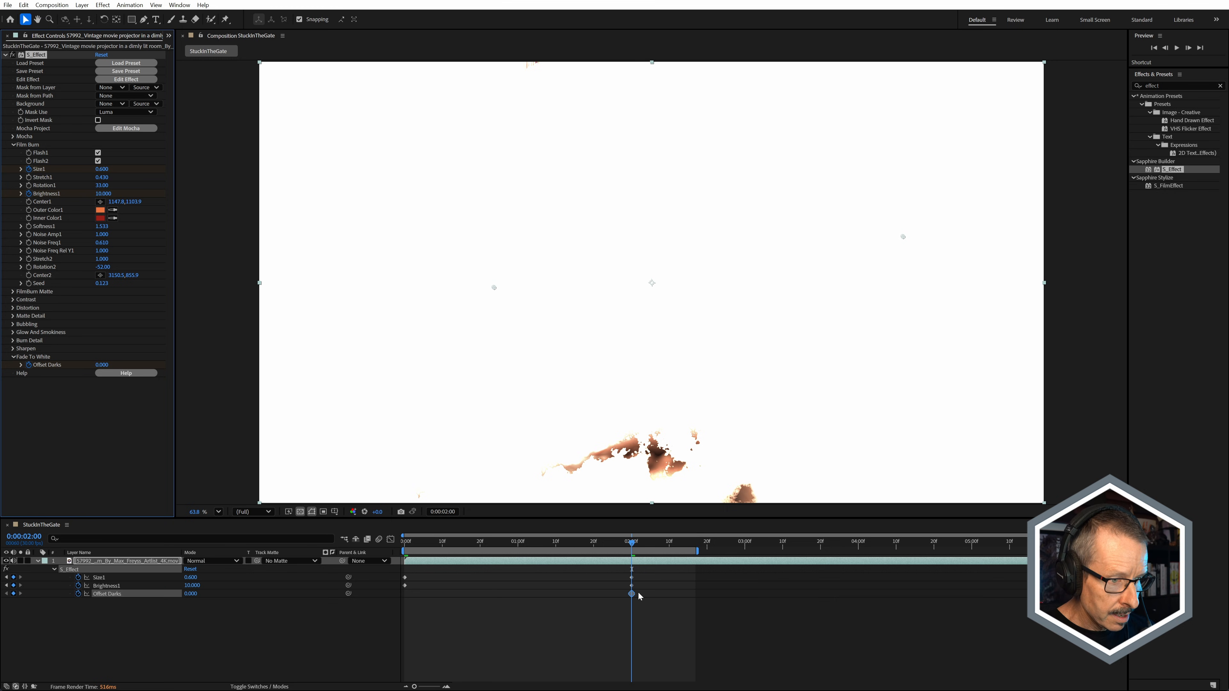
# Step: Raise Offset Darks to 1.18 at 0:00:02:12 so the whole frame fades to white
pyautogui.moveTo(632, 543); pyautogui.dragTo(678, 549)
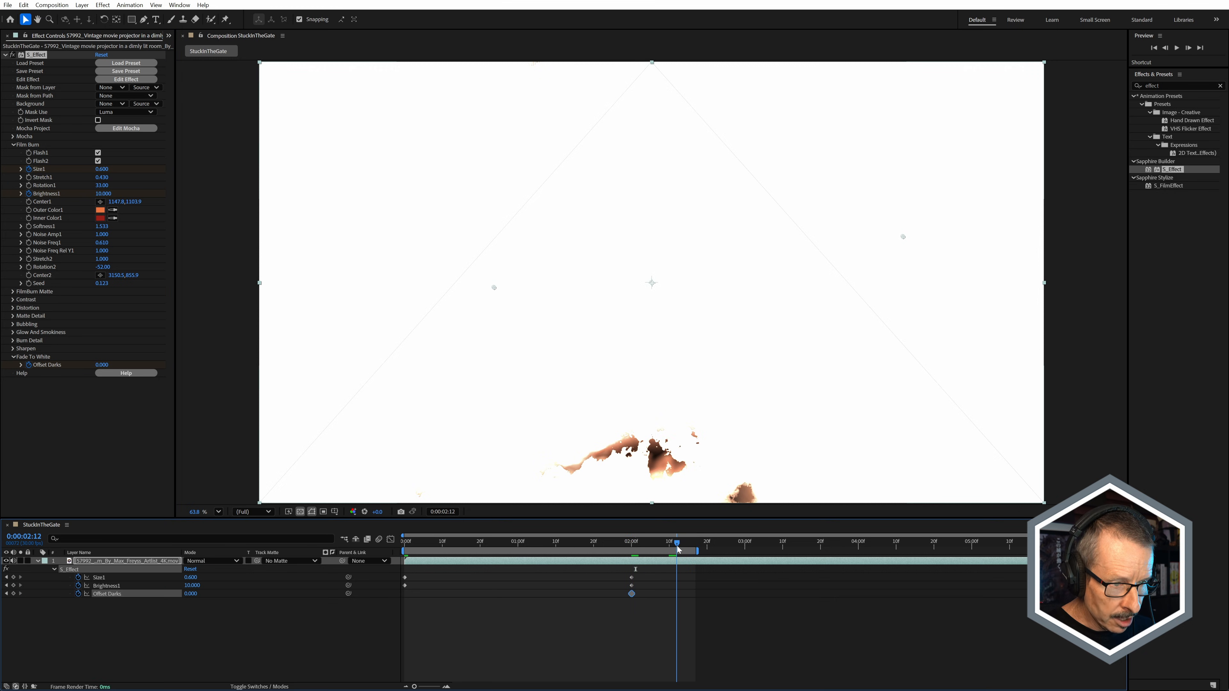
pyautogui.moveTo(103, 368); pyautogui.dragTo(170, 373)
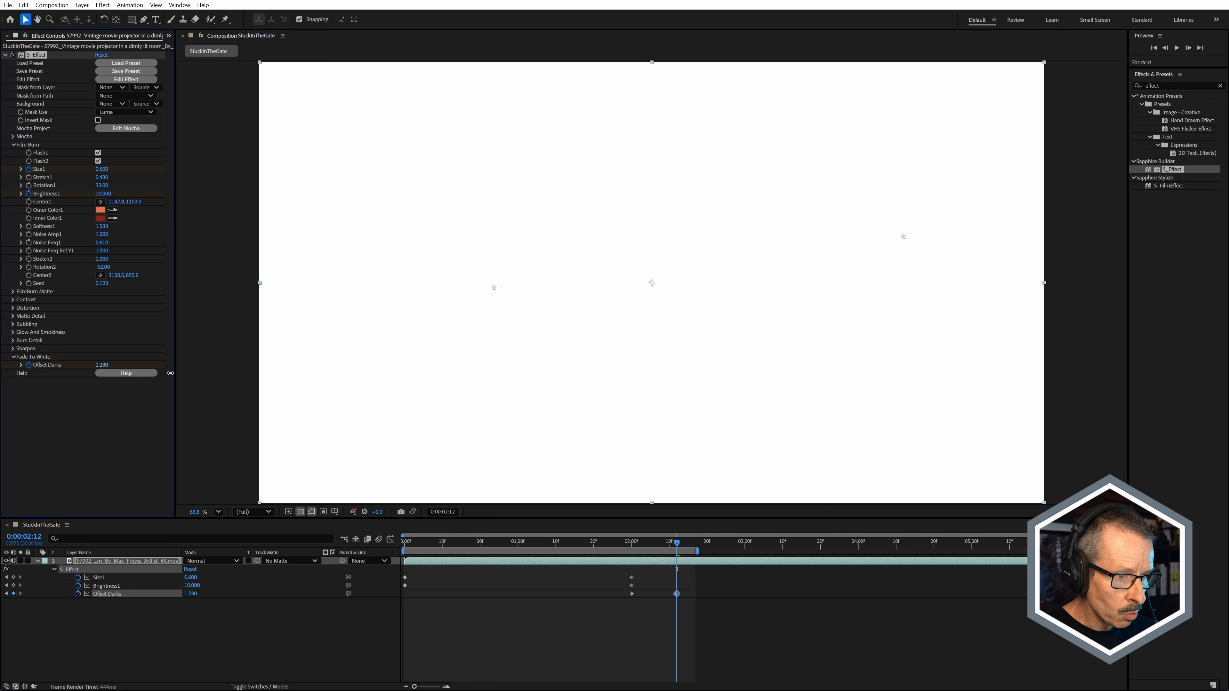
pyautogui.scroll(-1, 677, 401)
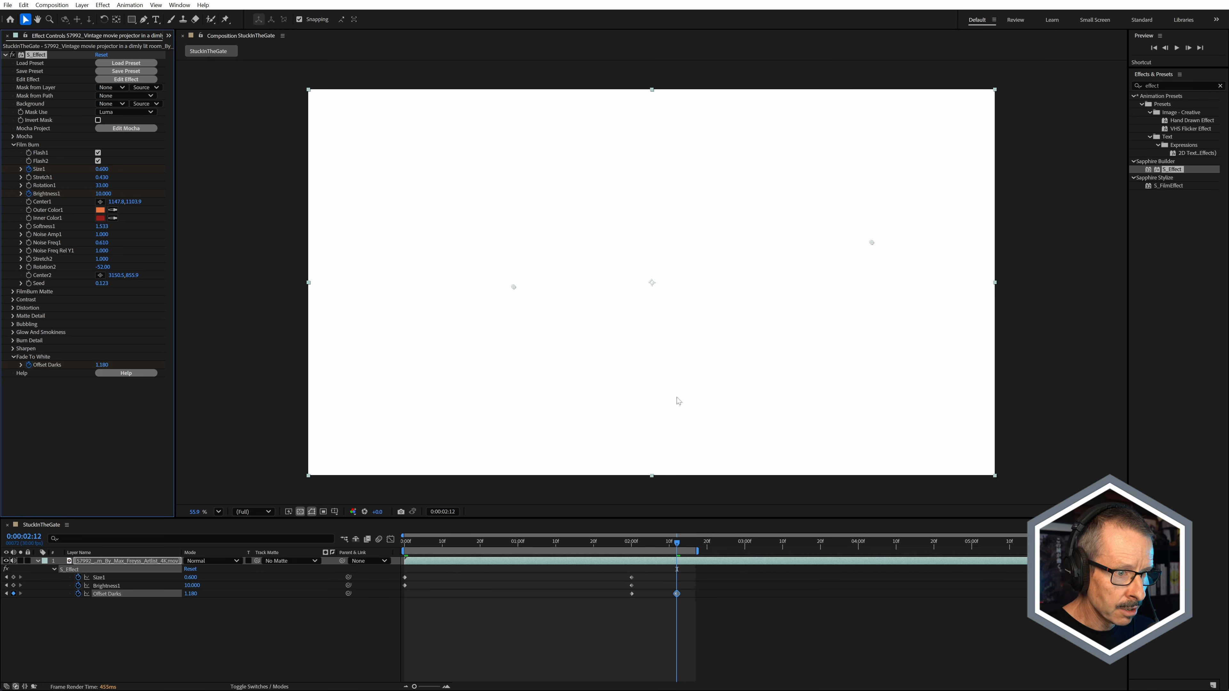
pyautogui.scroll(1, 678, 401)
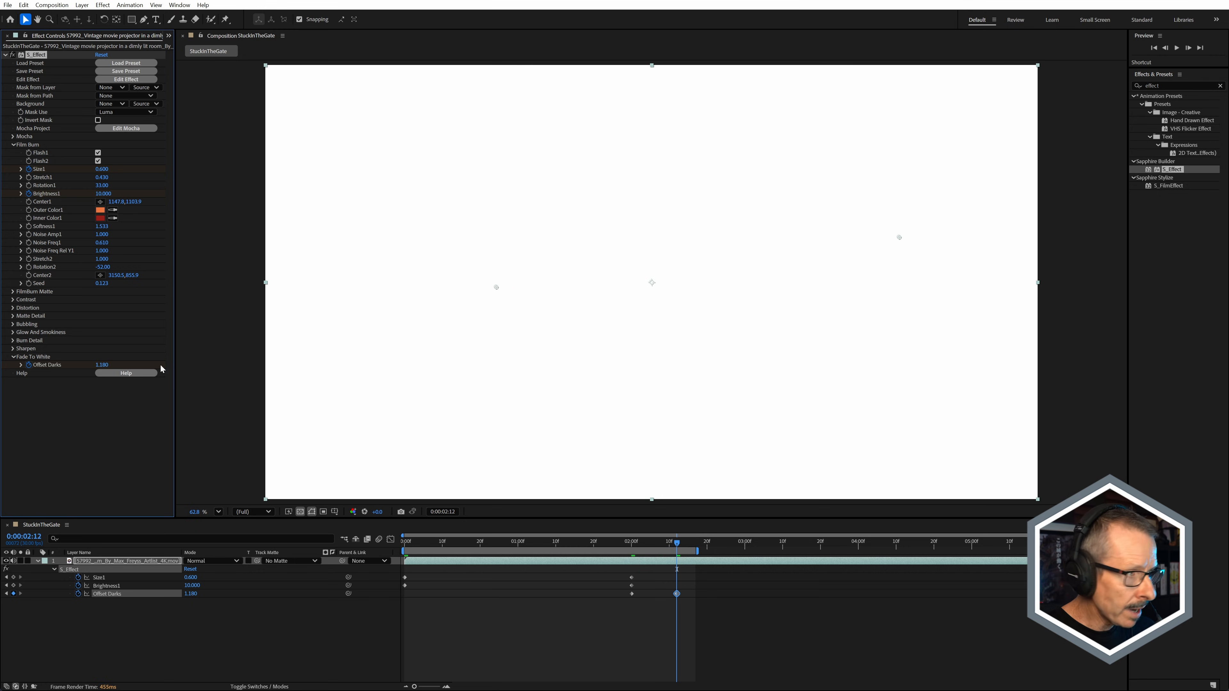
# Step: Move the first Offset Darks keyframe earlier to 0:00:01:20 and scrub through the fade to white
pyautogui.click(602, 542)
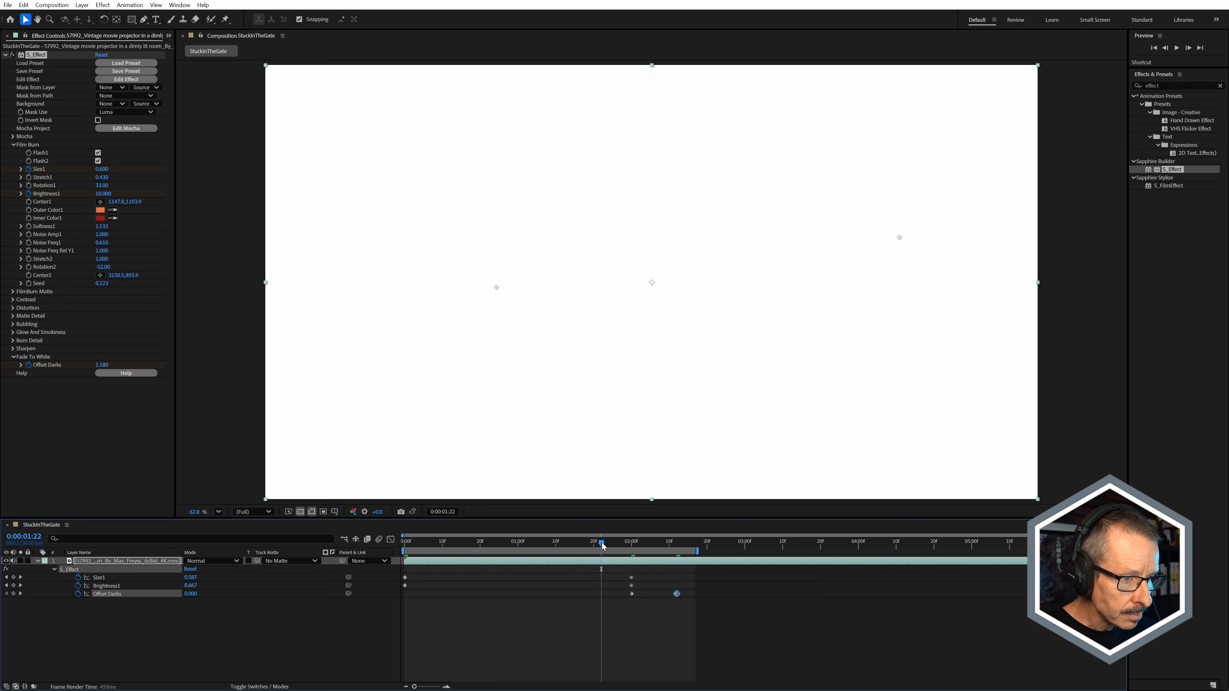
pyautogui.moveTo(602, 542); pyautogui.dragTo(625, 545)
pyautogui.moveTo(632, 594); pyautogui.dragTo(592, 596)
pyautogui.click(587, 544)
pyautogui.moveTo(586, 543); pyautogui.dragTo(670, 547)
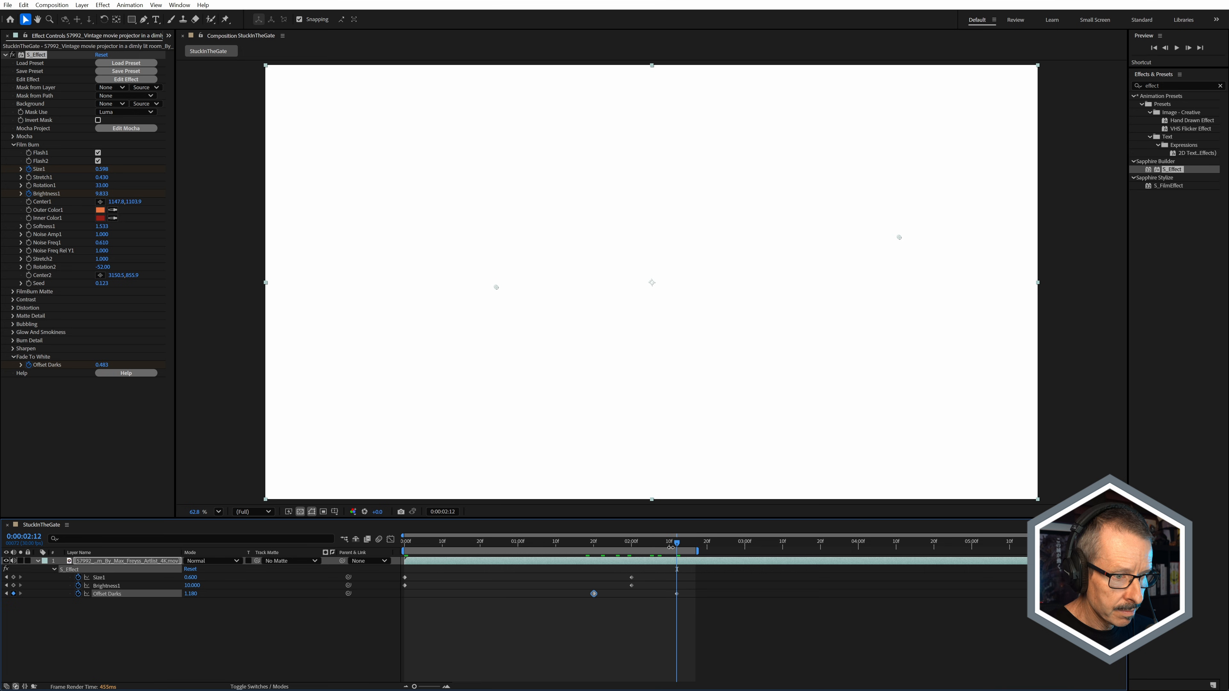
# Step: Preview the animation from the start and scrub the opening frames to inspect how the burn begins
pyautogui.press('Home')
pyautogui.press('space')
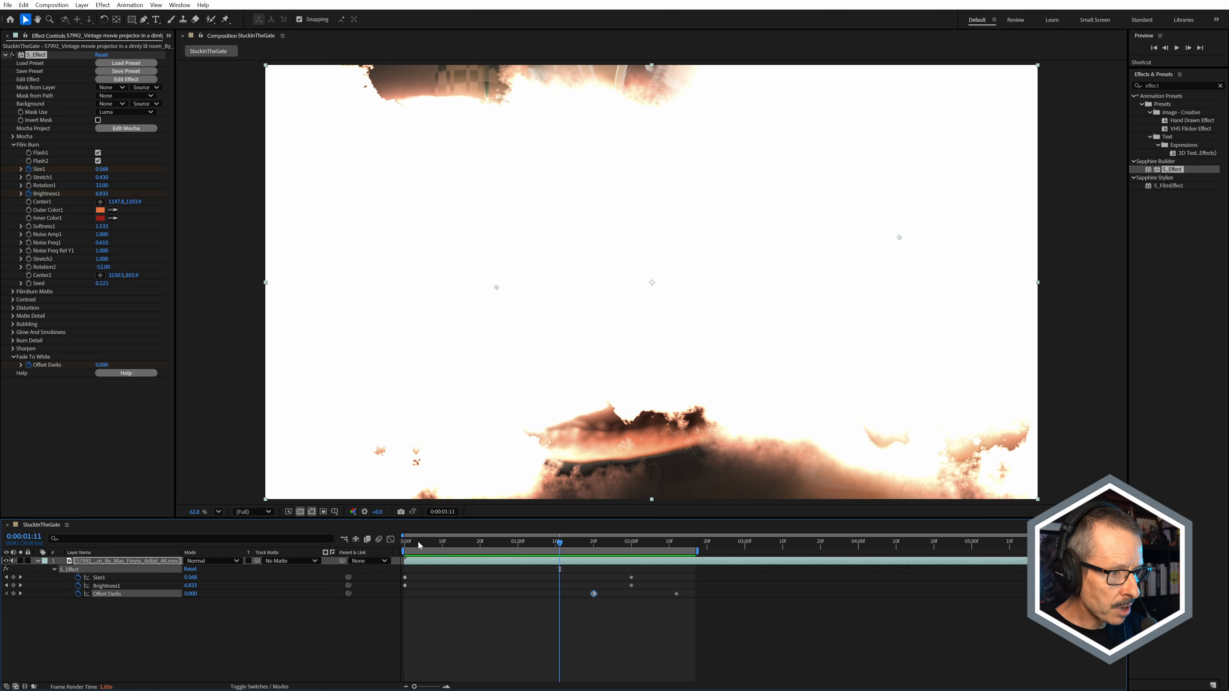
pyautogui.click(411, 543)
pyautogui.moveTo(411, 544); pyautogui.dragTo(431, 544)
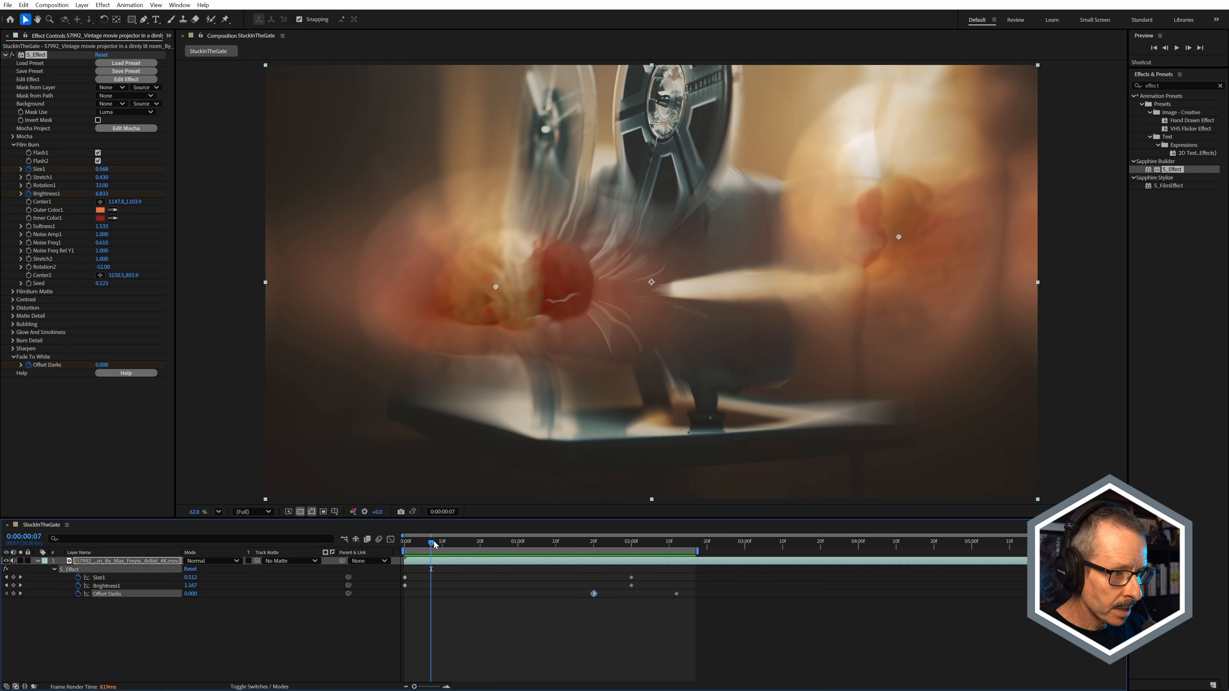
pyautogui.click(413, 545)
pyautogui.moveTo(412, 550); pyautogui.dragTo(416, 564)
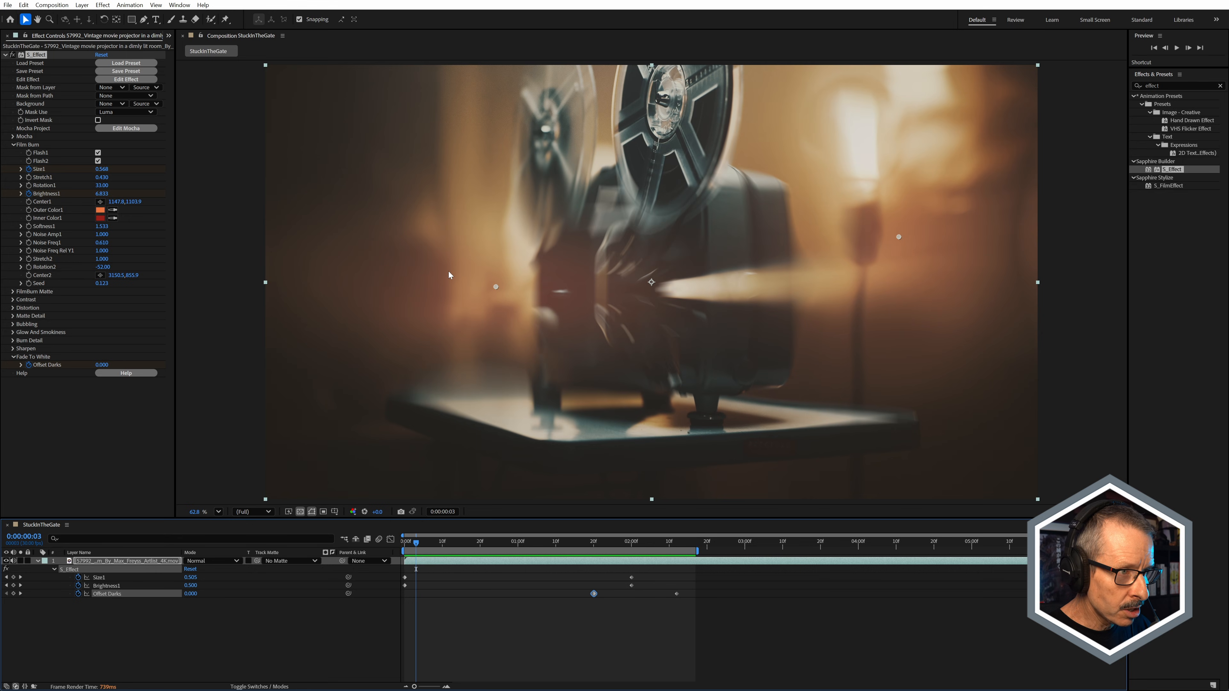
# Step: At 0:00:00:15, reposition the burn flashes, placing Center1 at about 608, 615 and Center2 at about 2851, 1075
pyautogui.moveTo(411, 547); pyautogui.dragTo(472, 580)
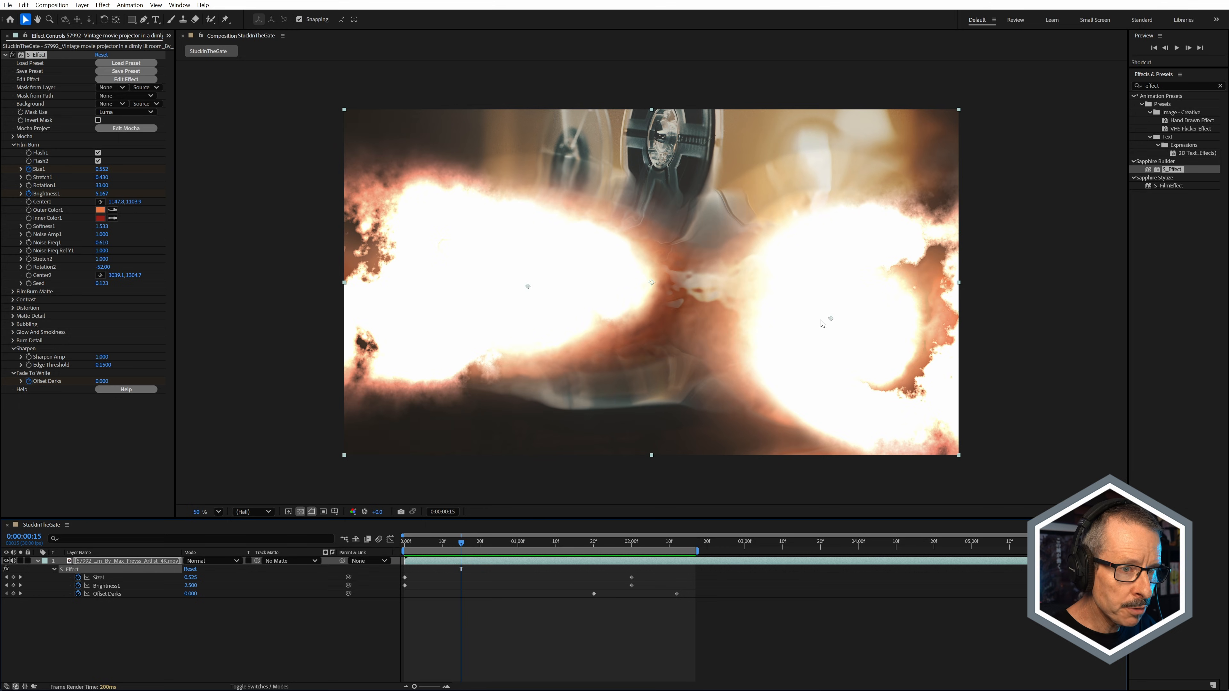
pyautogui.moveTo(528, 289); pyautogui.dragTo(485, 253)
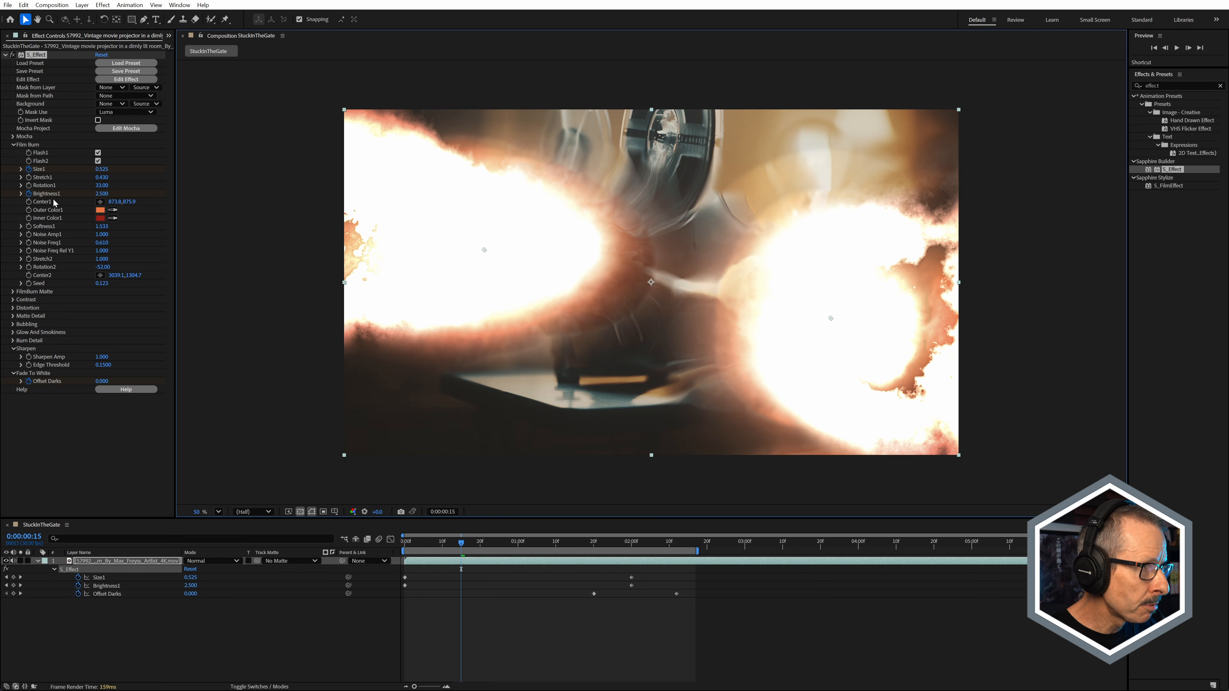
pyautogui.moveTo(484, 250); pyautogui.dragTo(443, 209)
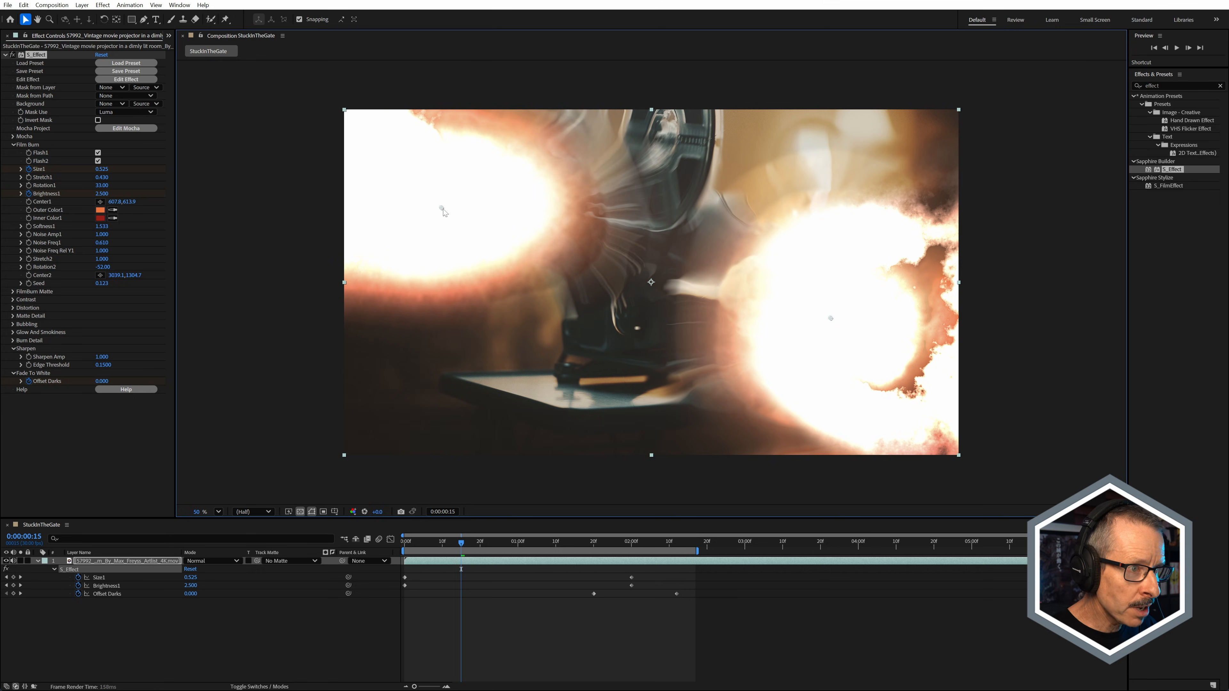
pyautogui.moveTo(831, 318); pyautogui.dragTo(808, 281)
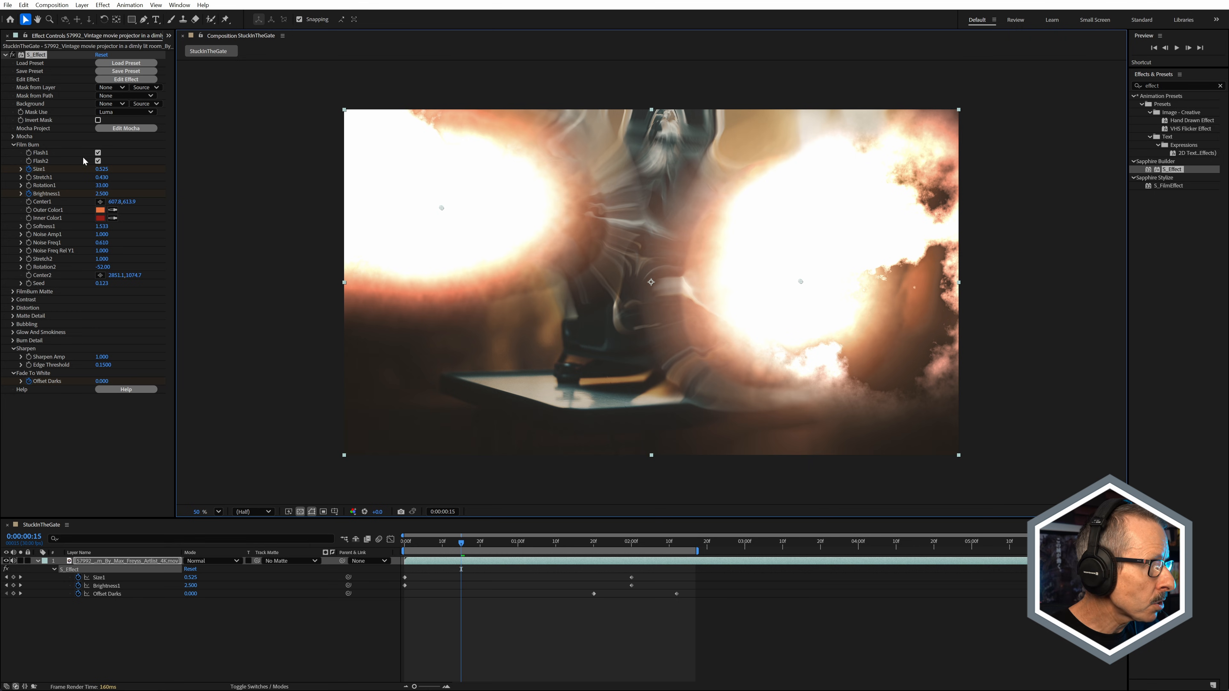
# Step: Turn off Flash1 in the Film Burn settings
pyautogui.click(99, 153)
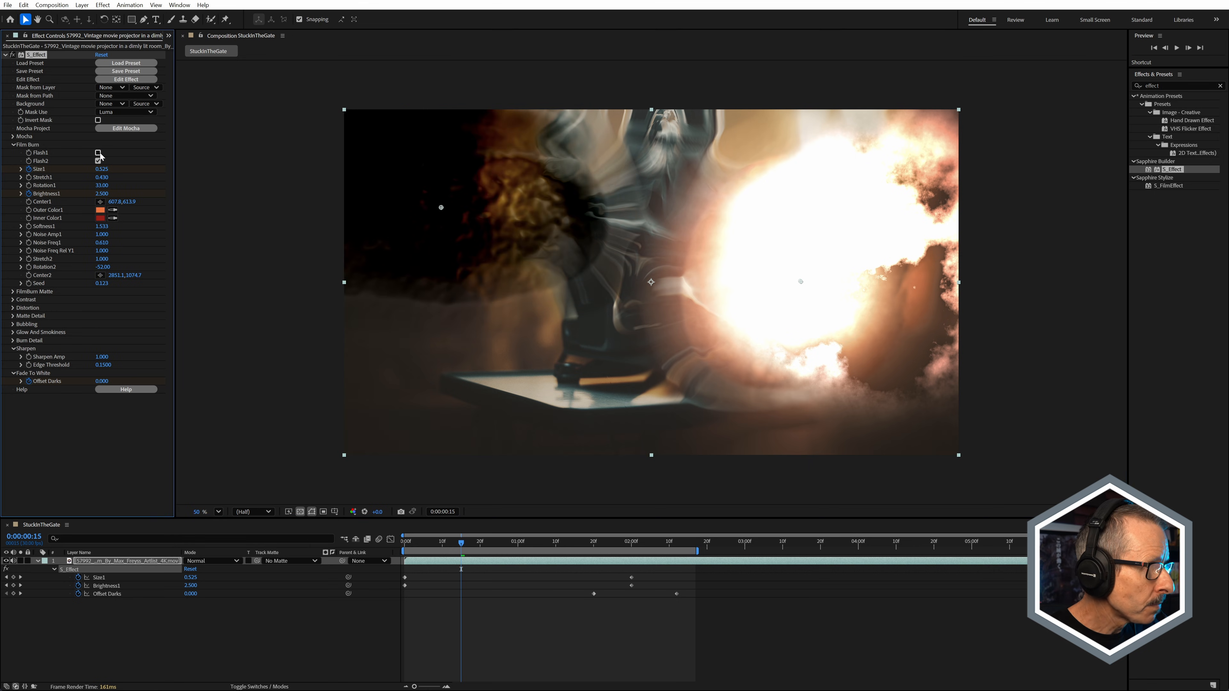
# Step: Turn off Flash1 in the FilmBurn Matte settings and move the Flash2 burn's Center2 to about 2713, 1144
pyautogui.click(13, 292)
pyautogui.click(99, 299)
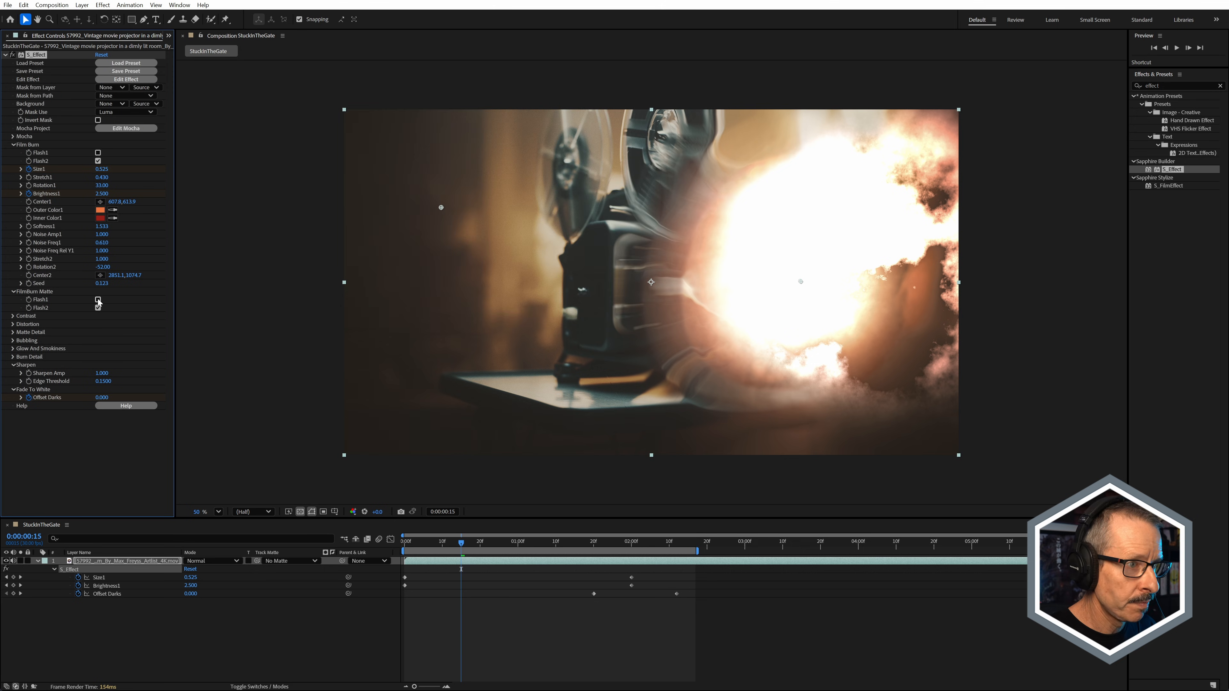
pyautogui.moveTo(803, 279); pyautogui.dragTo(780, 293)
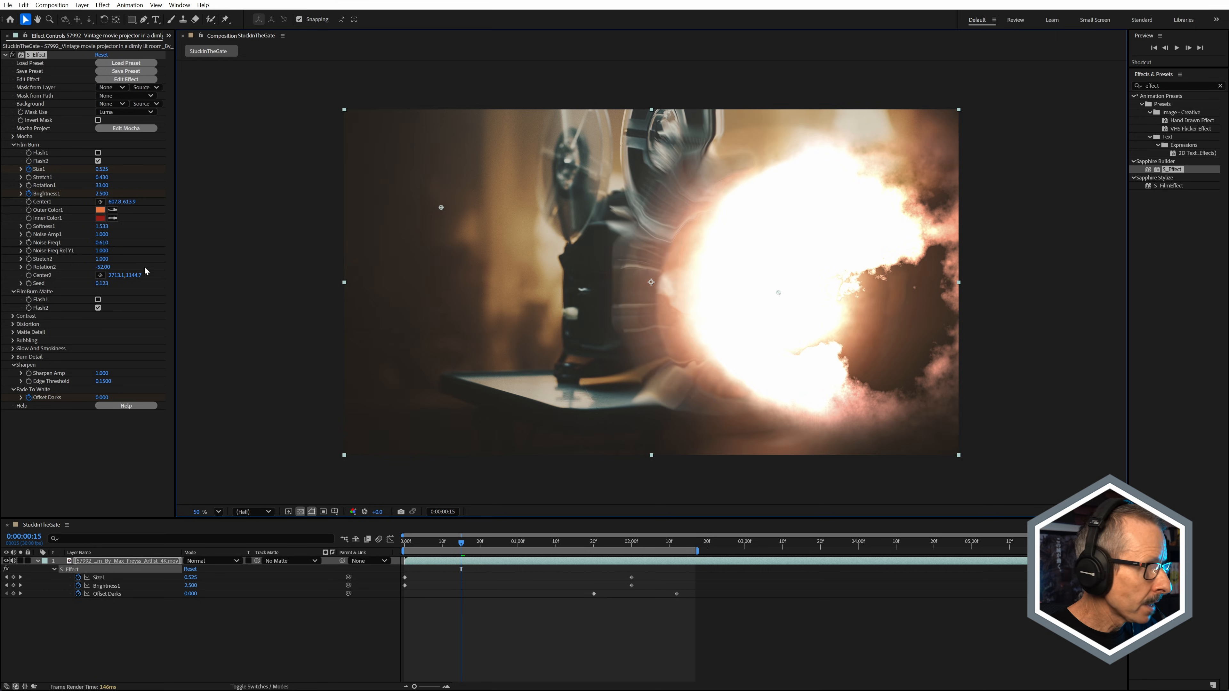
# Step: Turn Flash1 back on in both the FilmBurn Matte and Film Burn settings
pyautogui.click(97, 299)
pyautogui.click(98, 152)
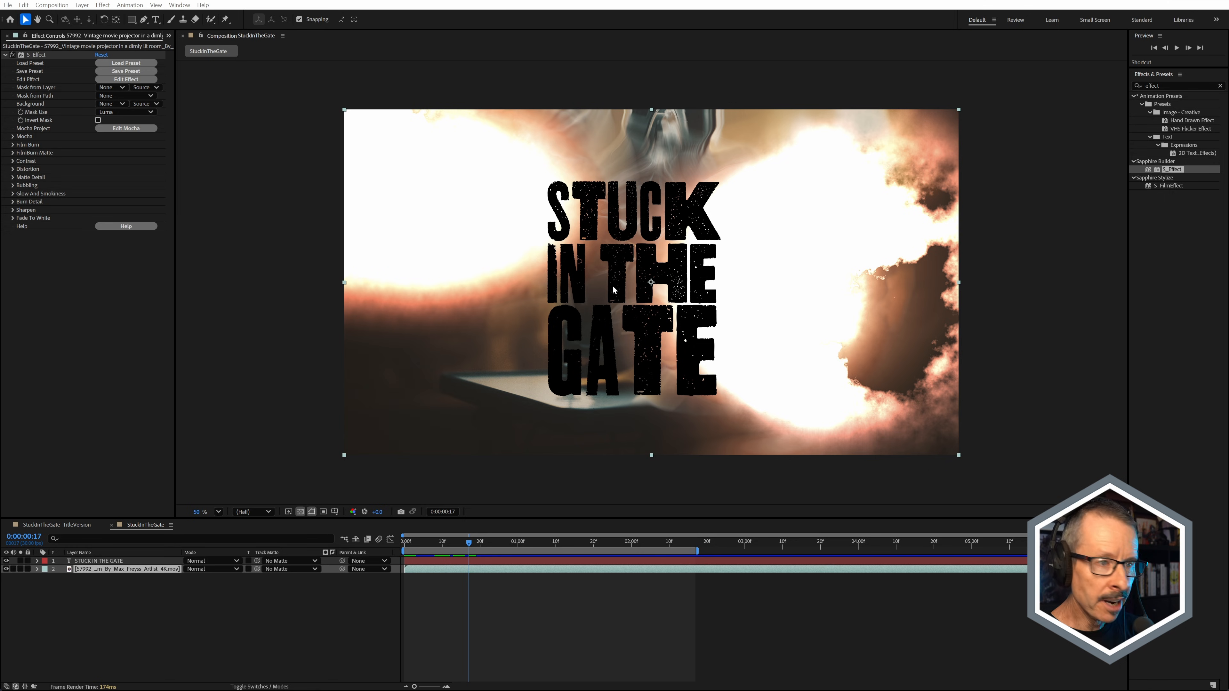
# Step: Look through the projector footage layer's S_Effect parameters, duplicate the layer and solo the upper copy
pyautogui.click(92, 570)
pyautogui.press('u')
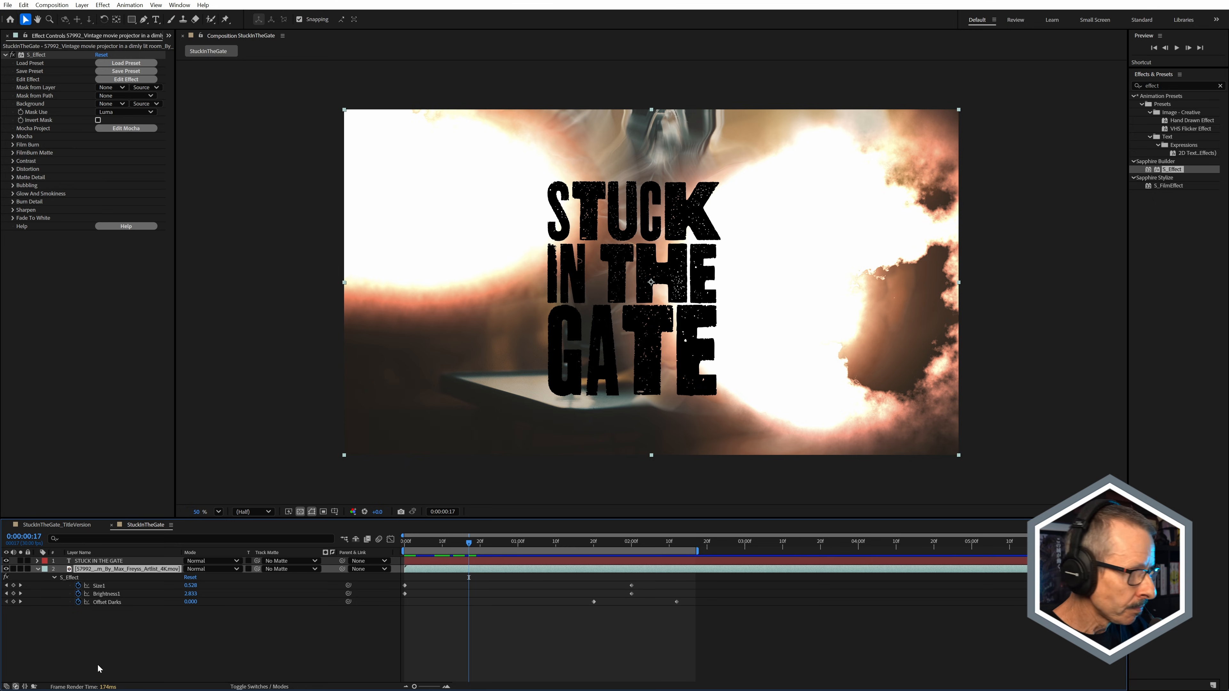
pyautogui.click(38, 569)
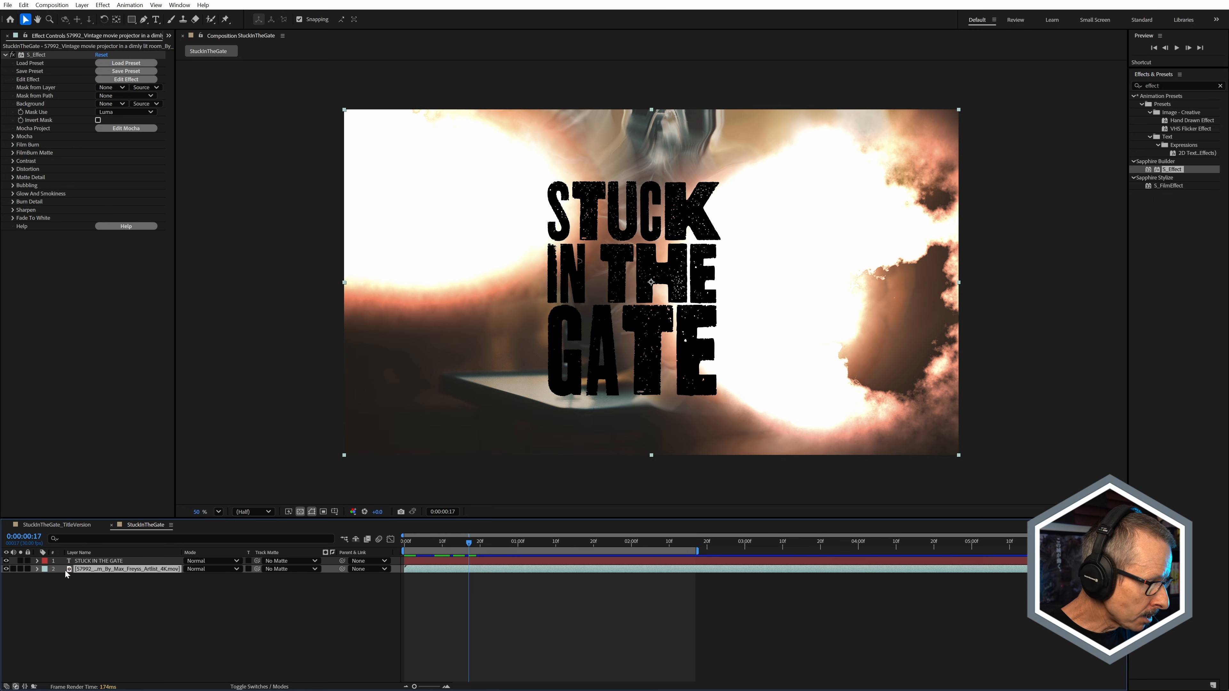
pyautogui.press('u')
pyautogui.press('u')
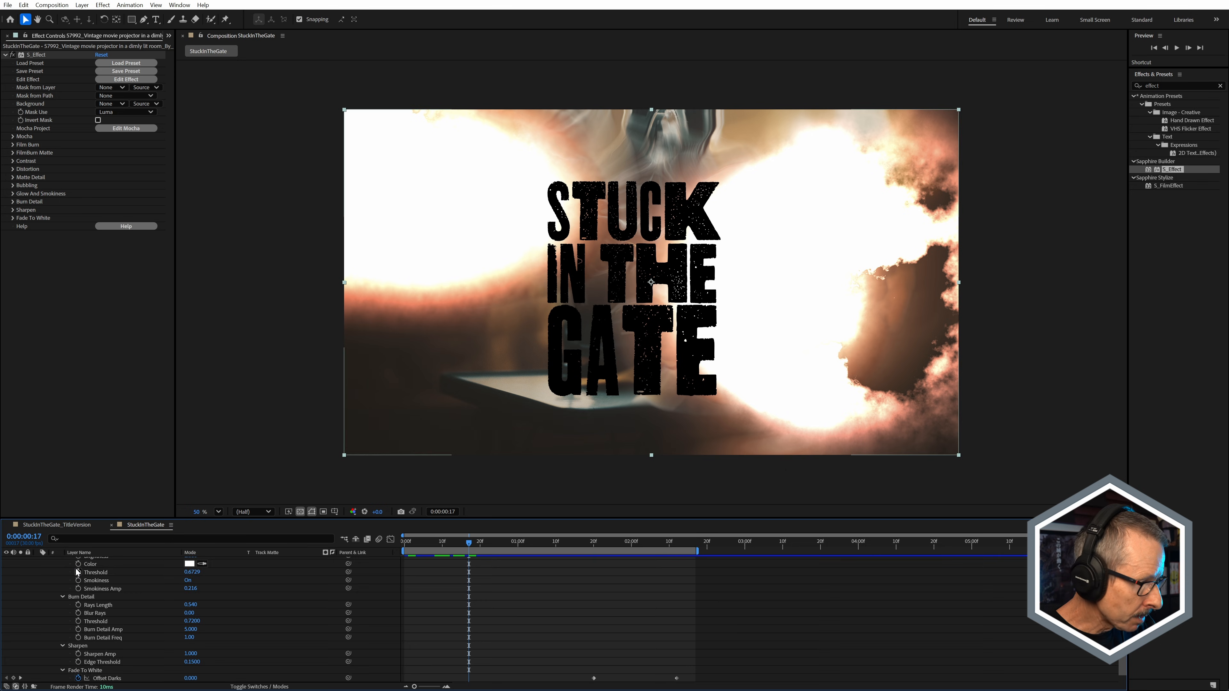
pyautogui.scroll(8, 73, 595)
pyautogui.scroll(5, 74, 594)
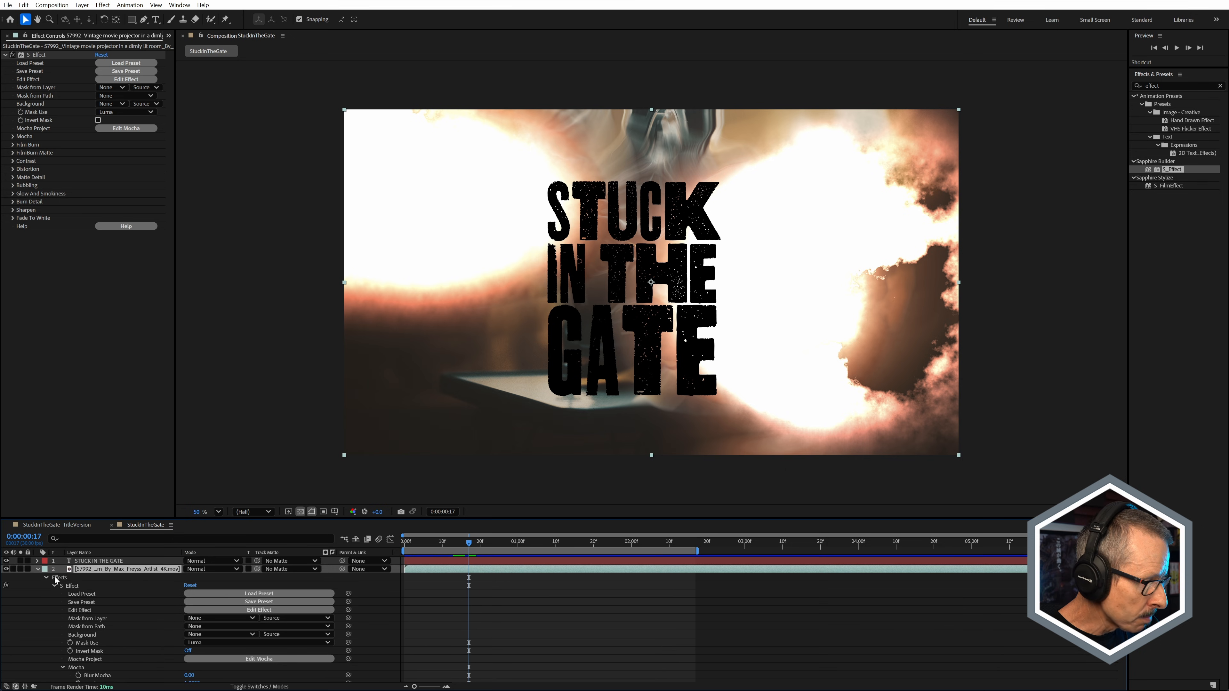
pyautogui.click(38, 570)
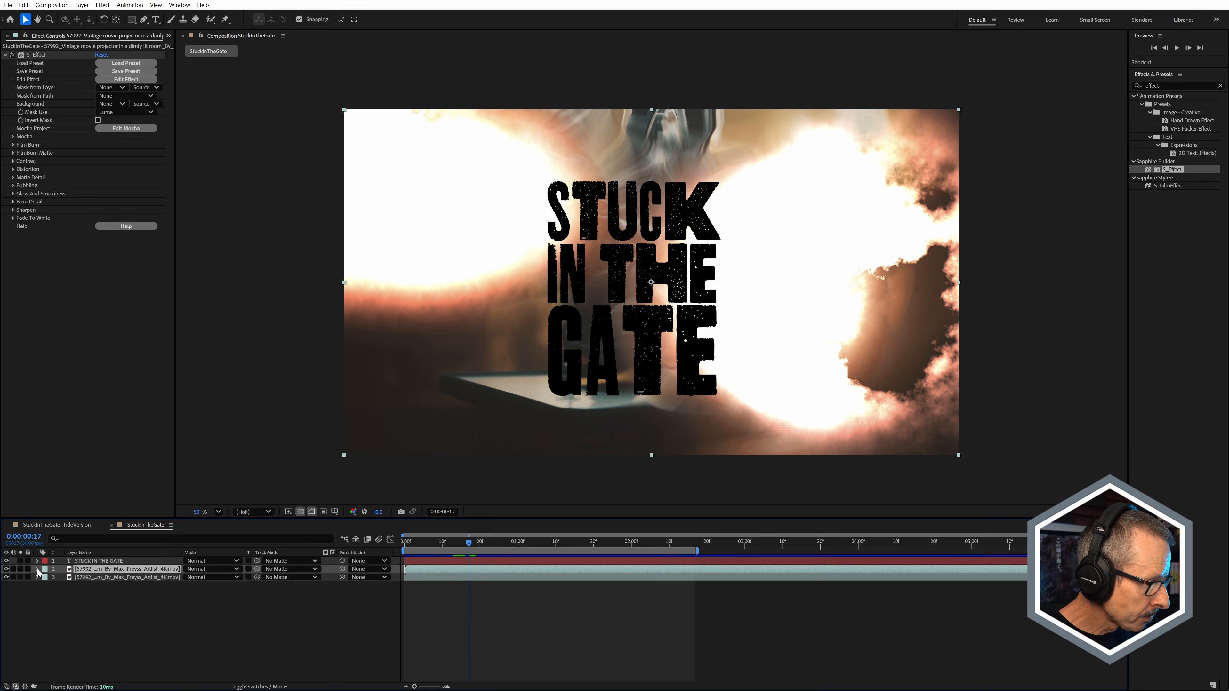
pyautogui.click(20, 569)
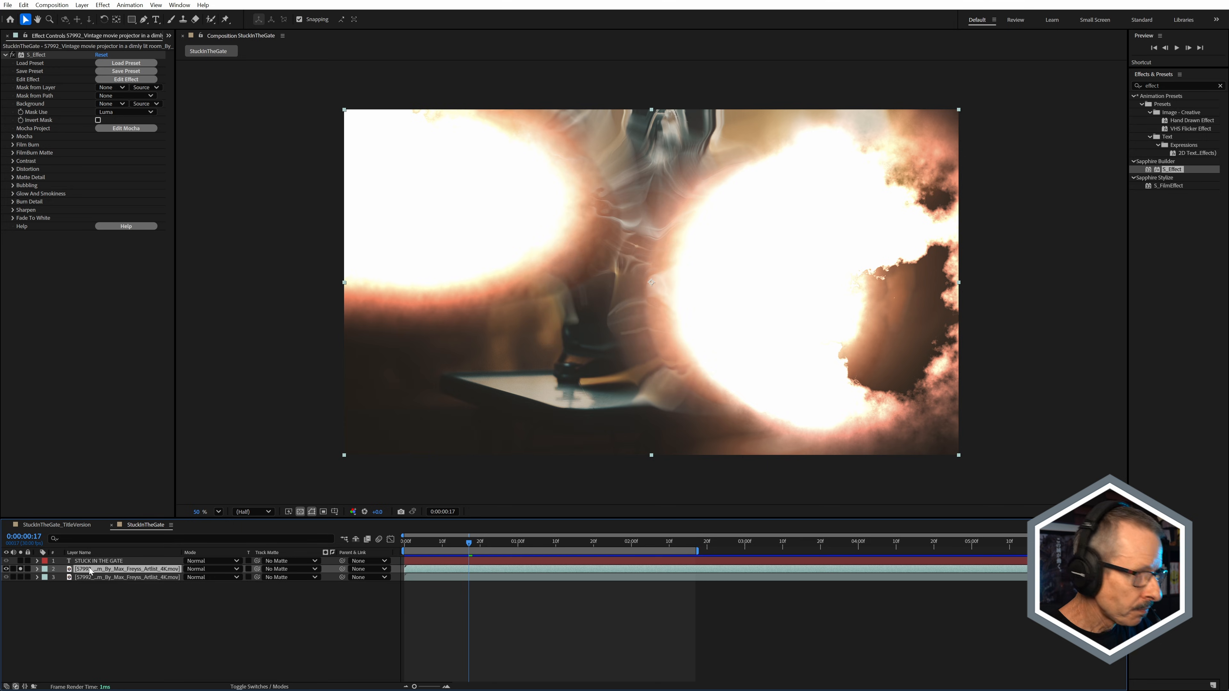
# Step: Open the soloed copy's effect in the Sapphire Effect Builder and set the Film Look node's Scale Brights to 0
pyautogui.click(126, 80)
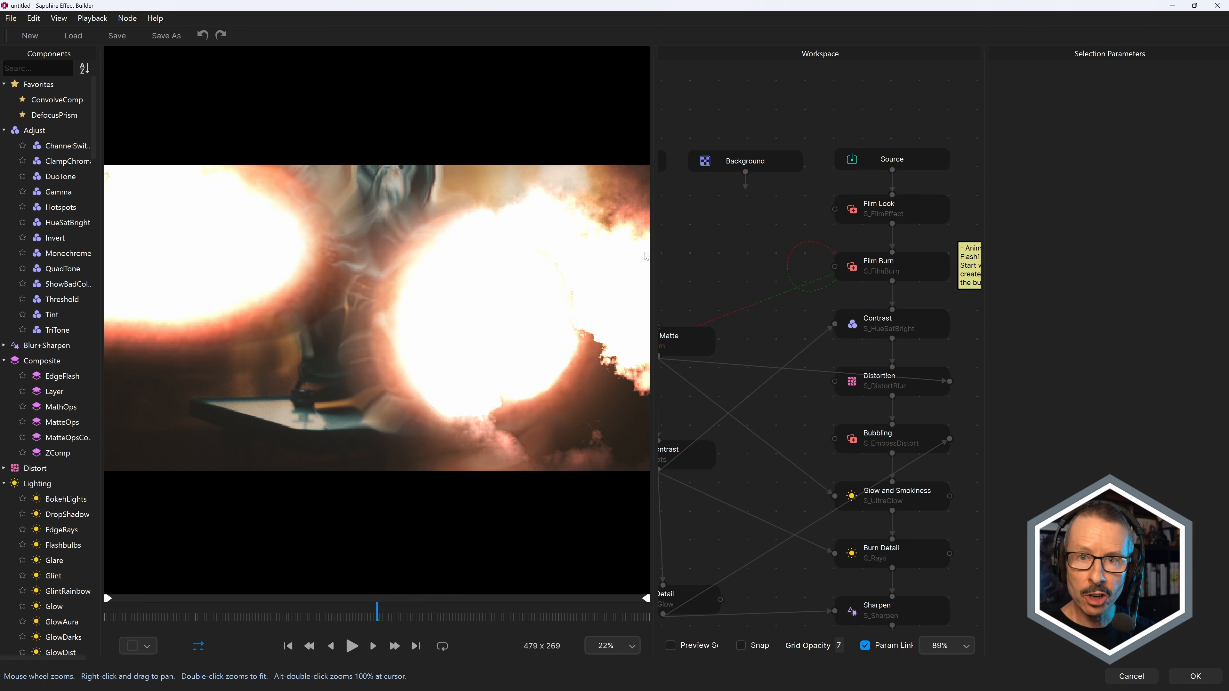
pyautogui.click(915, 214)
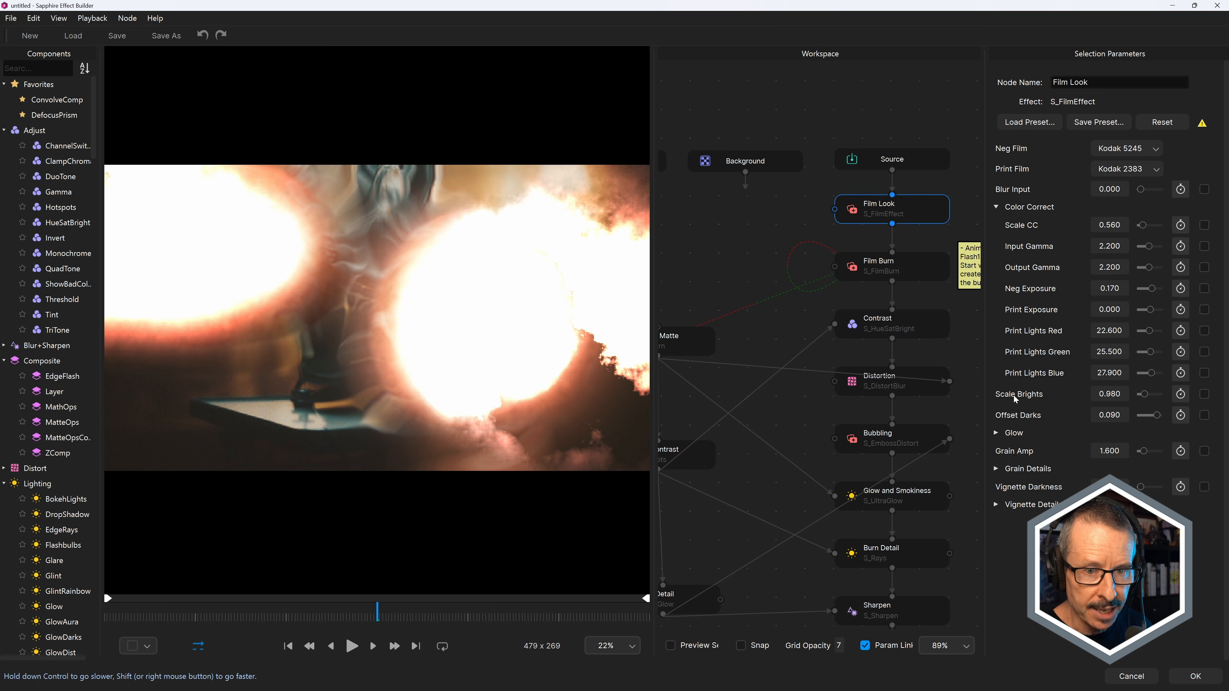
pyautogui.moveTo(1145, 398); pyautogui.dragTo(1128, 399)
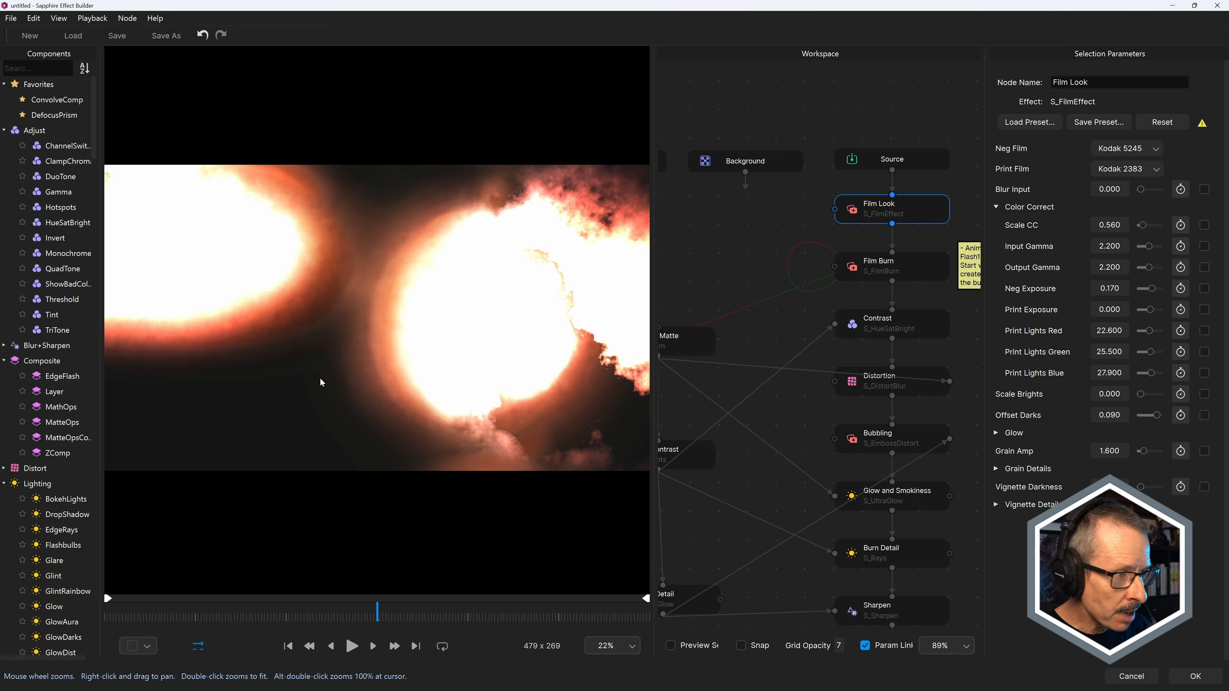
# Step: Set the Fade to White node's Saturation to 0 and apply the Effect Builder changes
pyautogui.moveTo(962, 467); pyautogui.dragTo(930, 227)
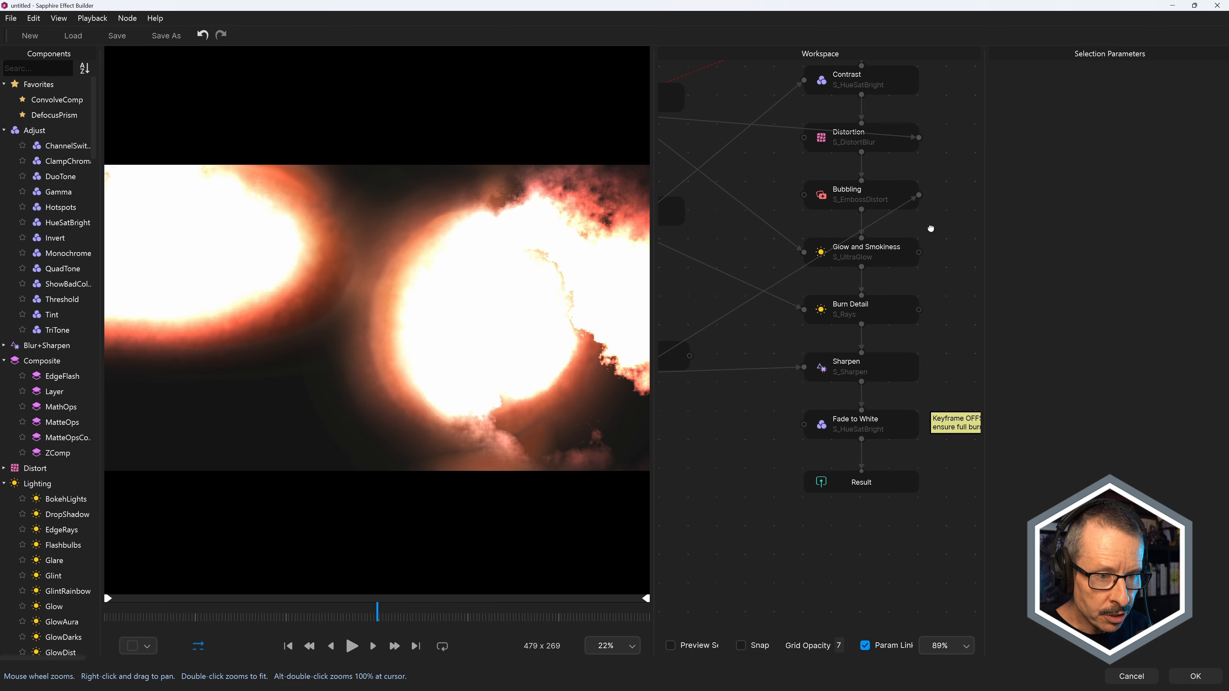
pyautogui.click(892, 424)
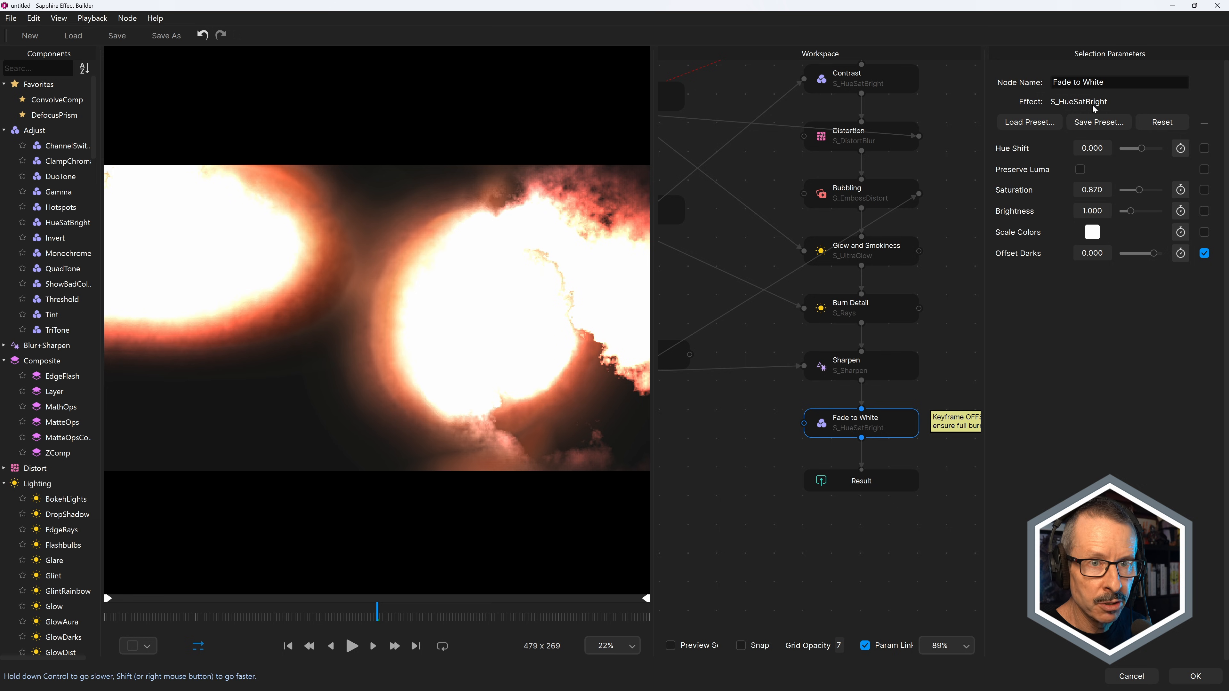
pyautogui.moveTo(1139, 190); pyautogui.dragTo(1113, 192)
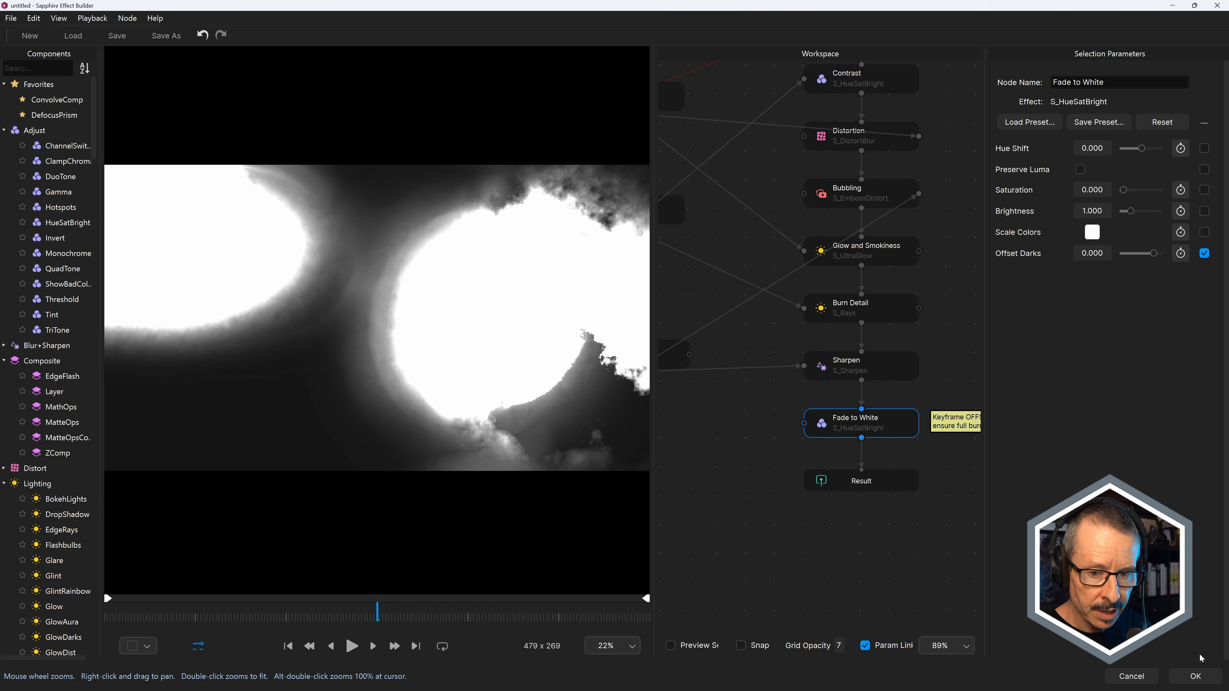
pyautogui.click(1197, 678)
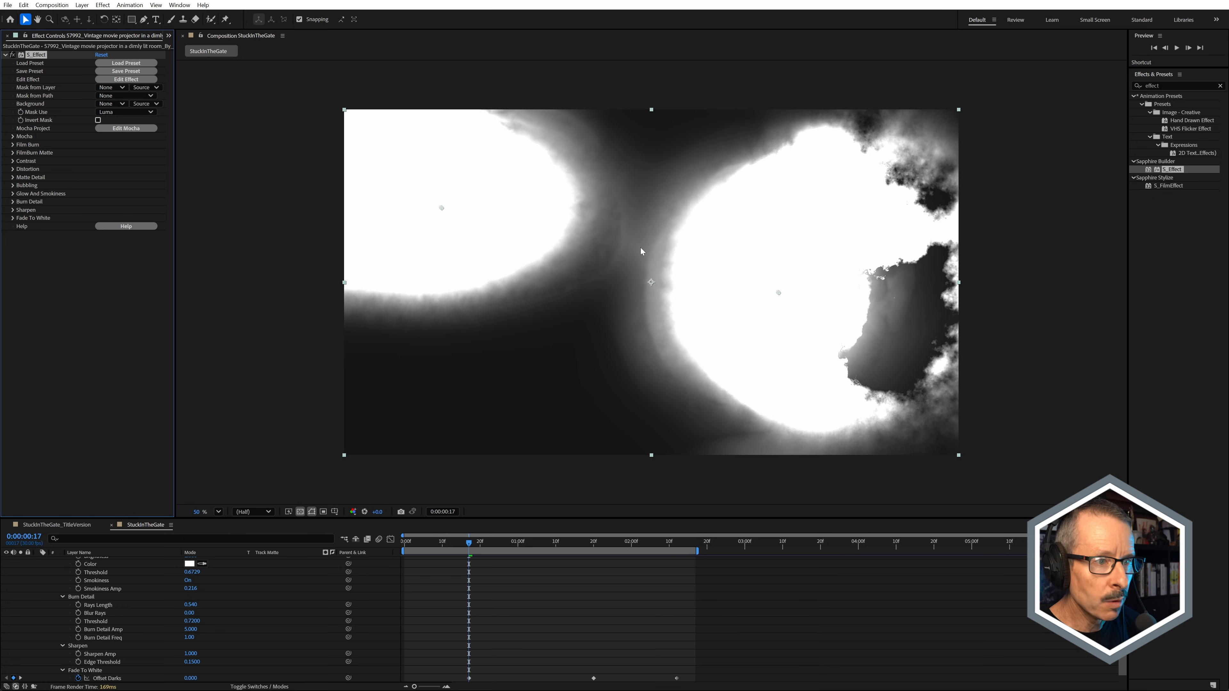
# Step: Remove the Offset Darks keyframes under Fade To White on the matte copy and lower the value to -0.450
pyautogui.click(13, 218)
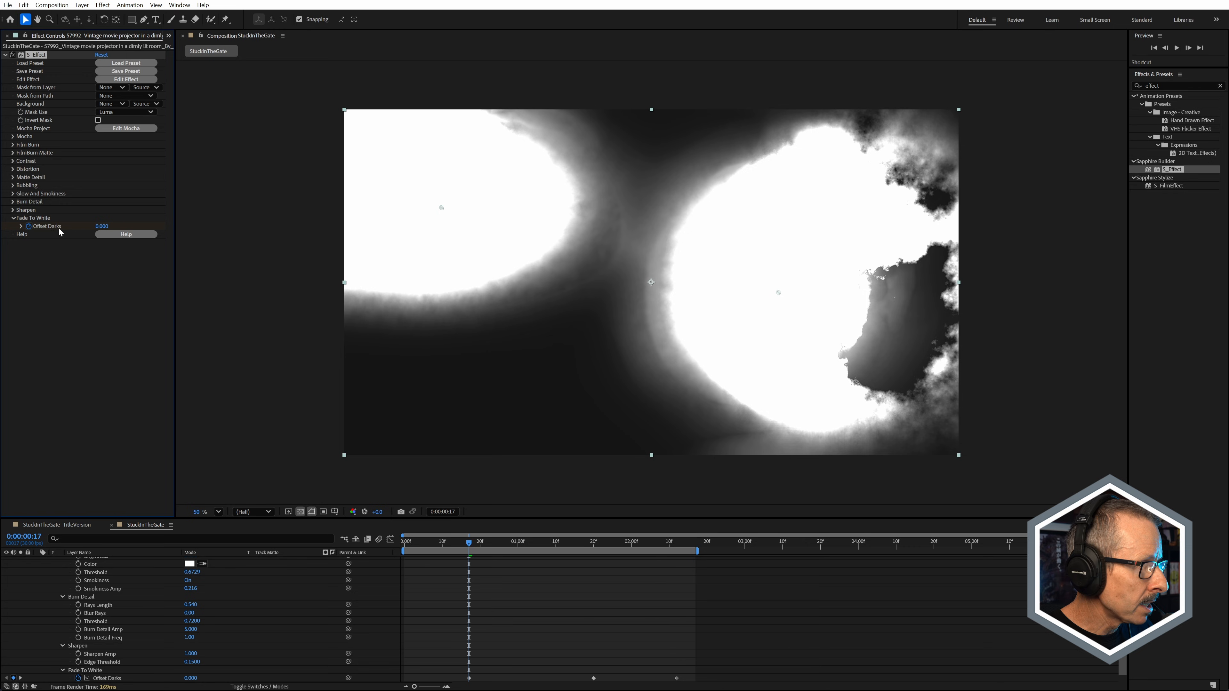
pyautogui.click(29, 226)
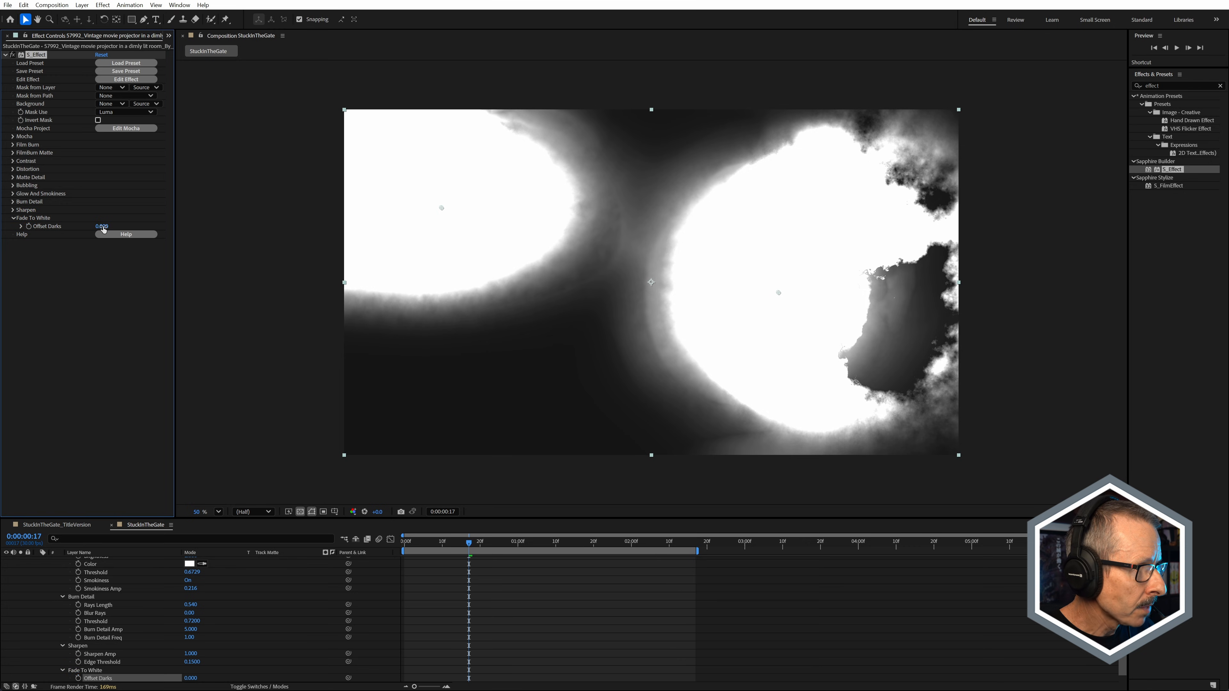
pyautogui.moveTo(102, 226); pyautogui.dragTo(84, 231)
# Step: Collapse the matte copy's properties and switch the solo from it to the original footage layer
pyautogui.scroll(10, 72, 593)
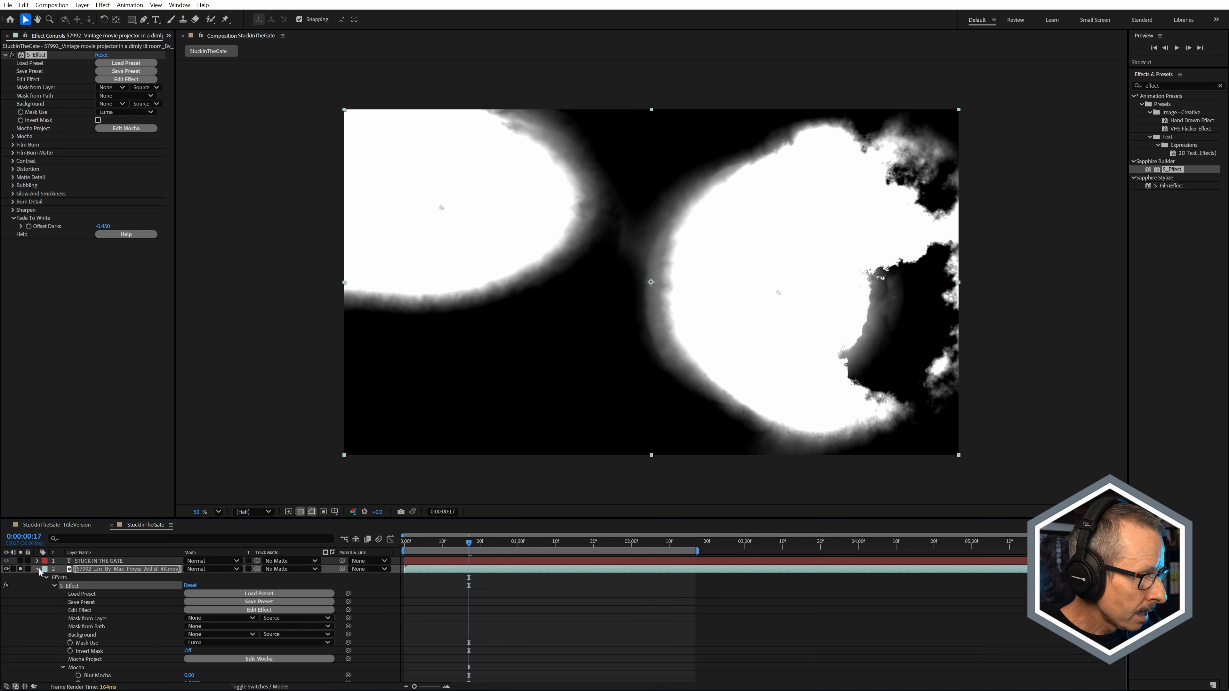
pyautogui.click(38, 569)
pyautogui.hotkey('ctrl', 'd')
pyautogui.click(20, 577)
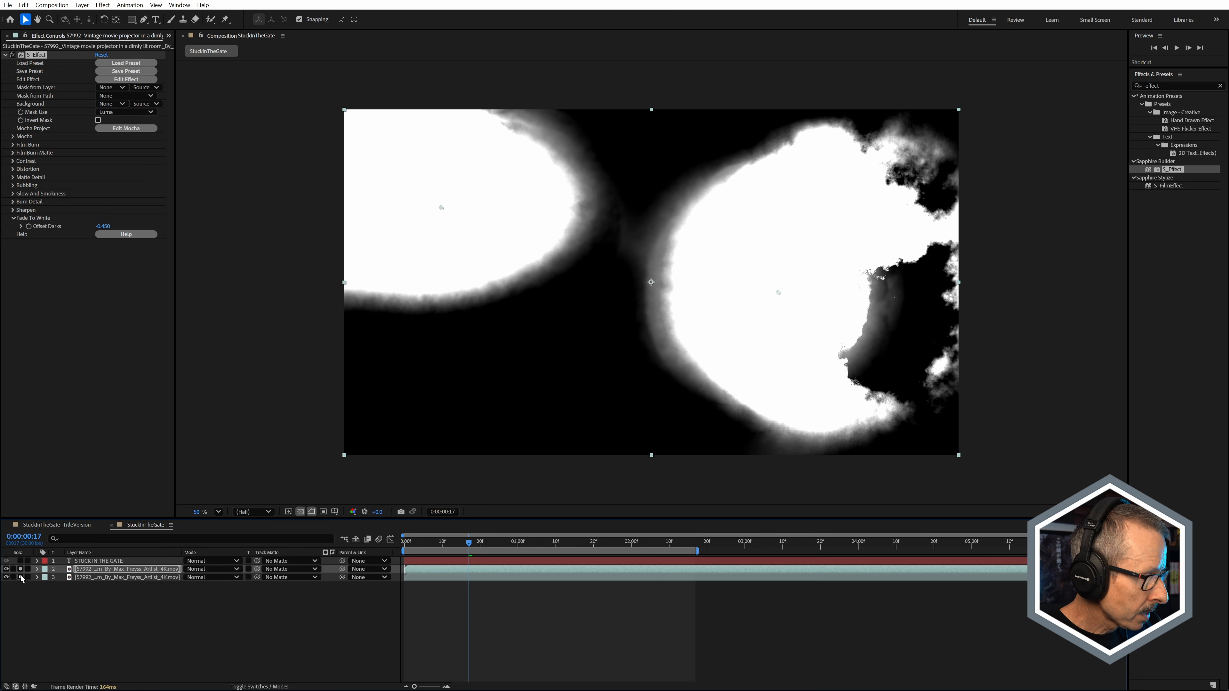
pyautogui.click(19, 569)
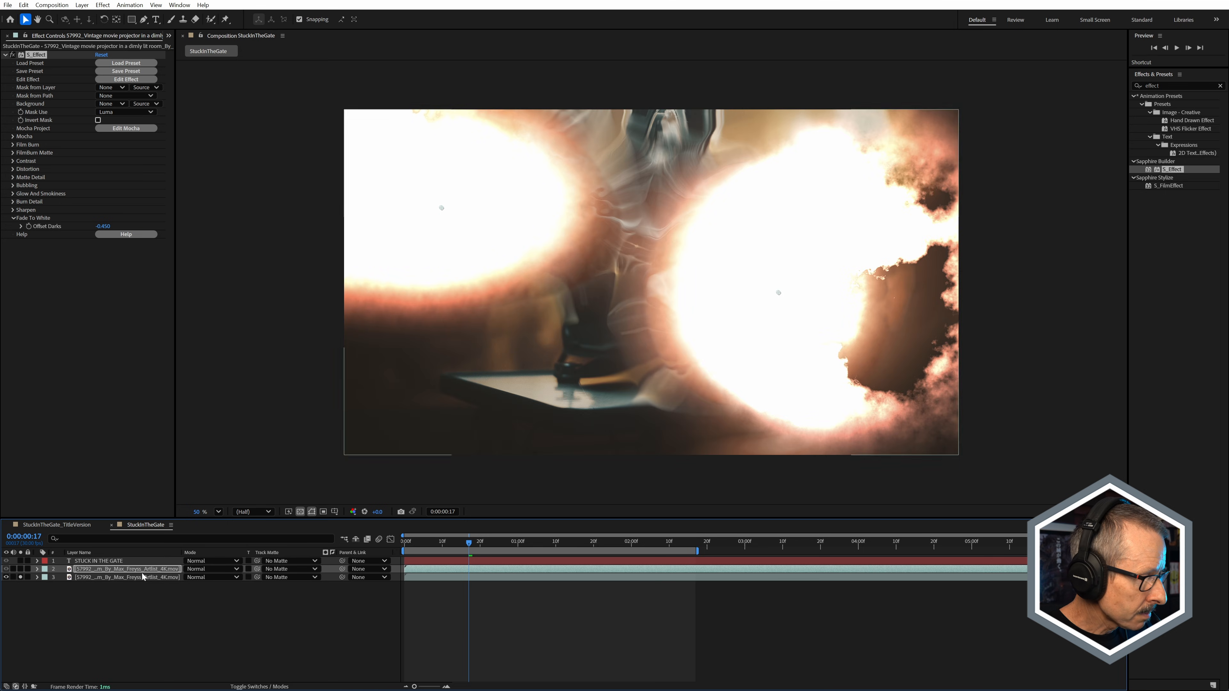
# Step: Set the footage copy in layer 2 as the track matte for the STUCK IN THE GATE title, and solo the title
pyautogui.click(119, 561)
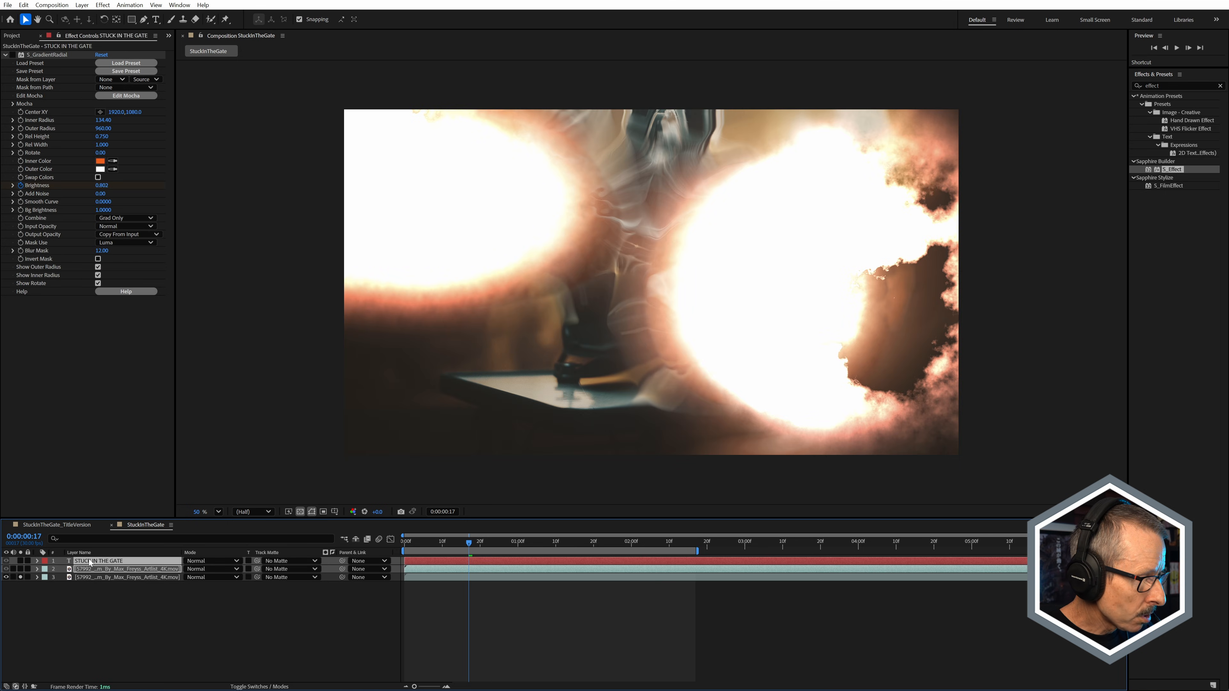
pyautogui.click(269, 562)
pyautogui.click(295, 599)
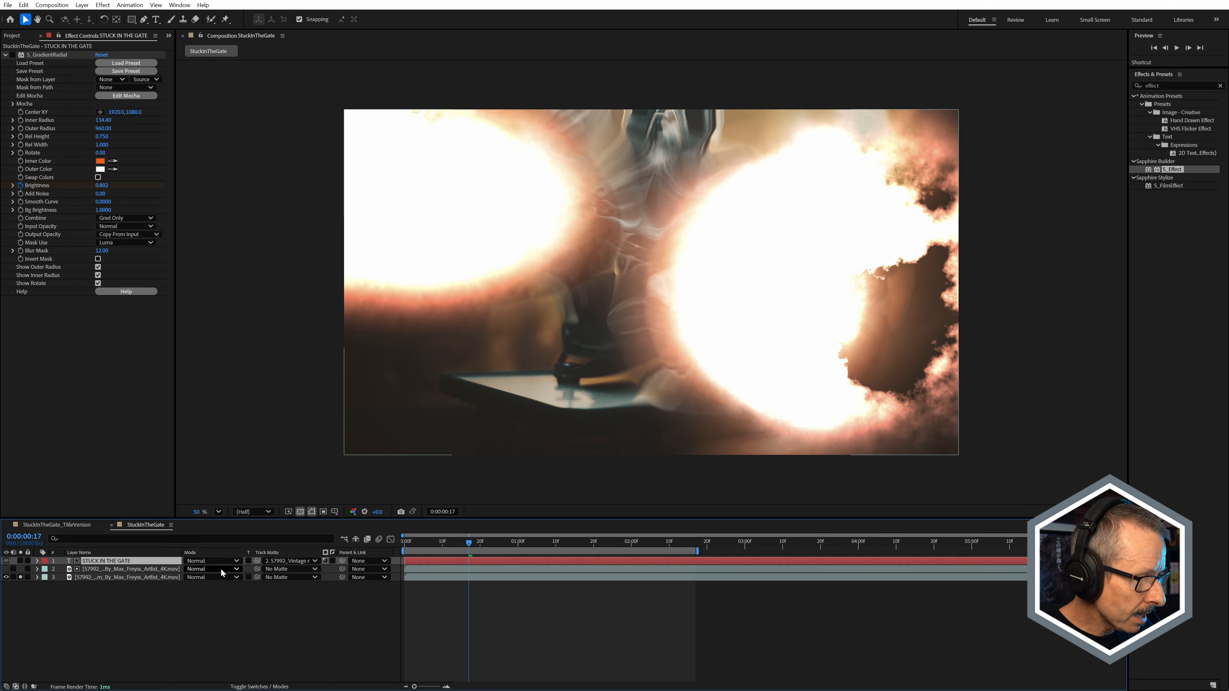
pyautogui.click(20, 560)
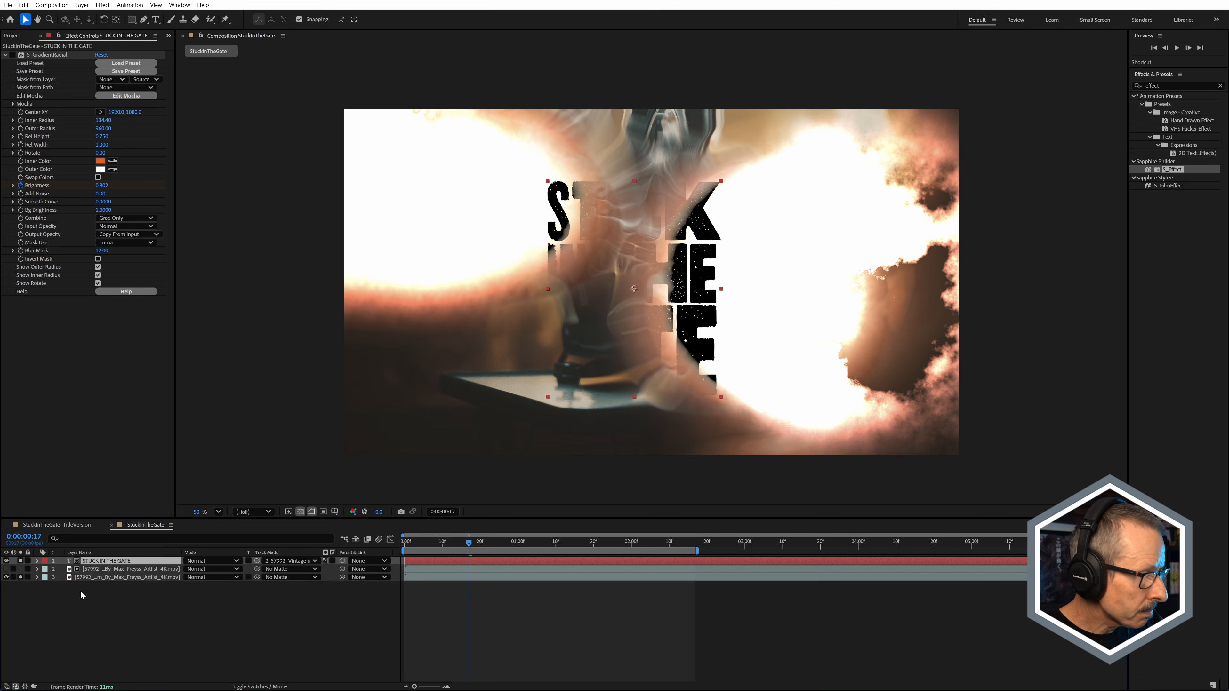
# Step: Lower the matte copy's Offset Darks further to tighten the title's edges, and scrub the reveal to 0:00:00:27
pyautogui.click(96, 568)
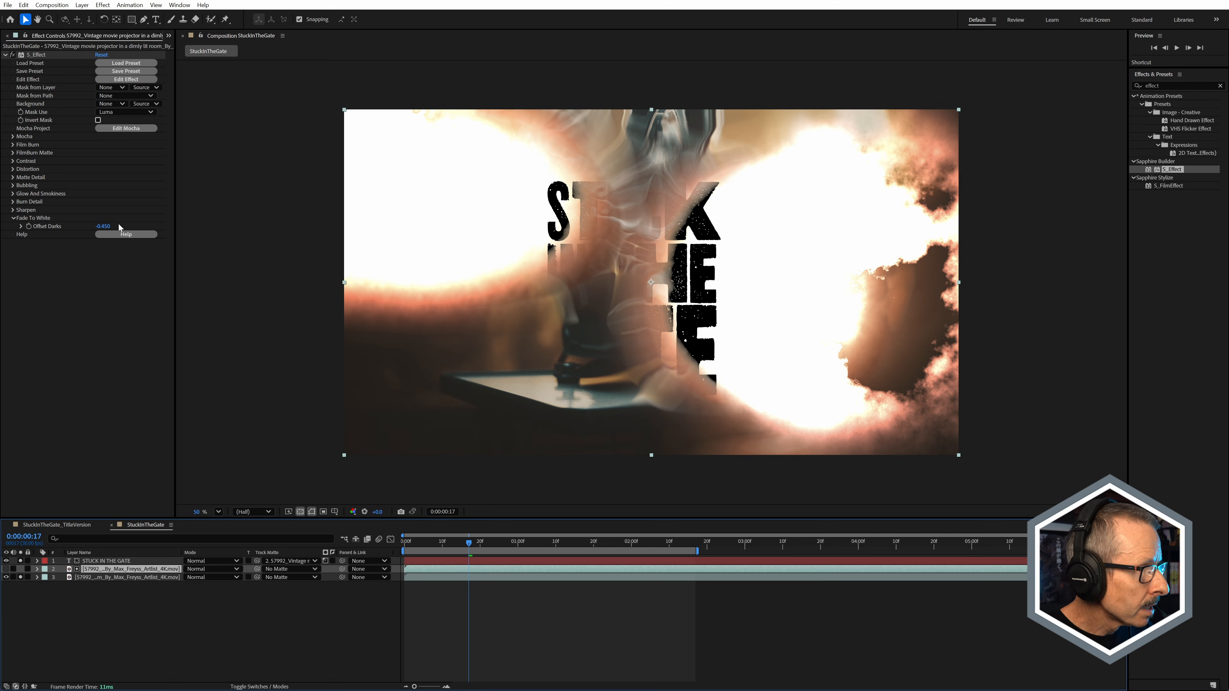
pyautogui.moveTo(105, 226); pyautogui.dragTo(35, 248)
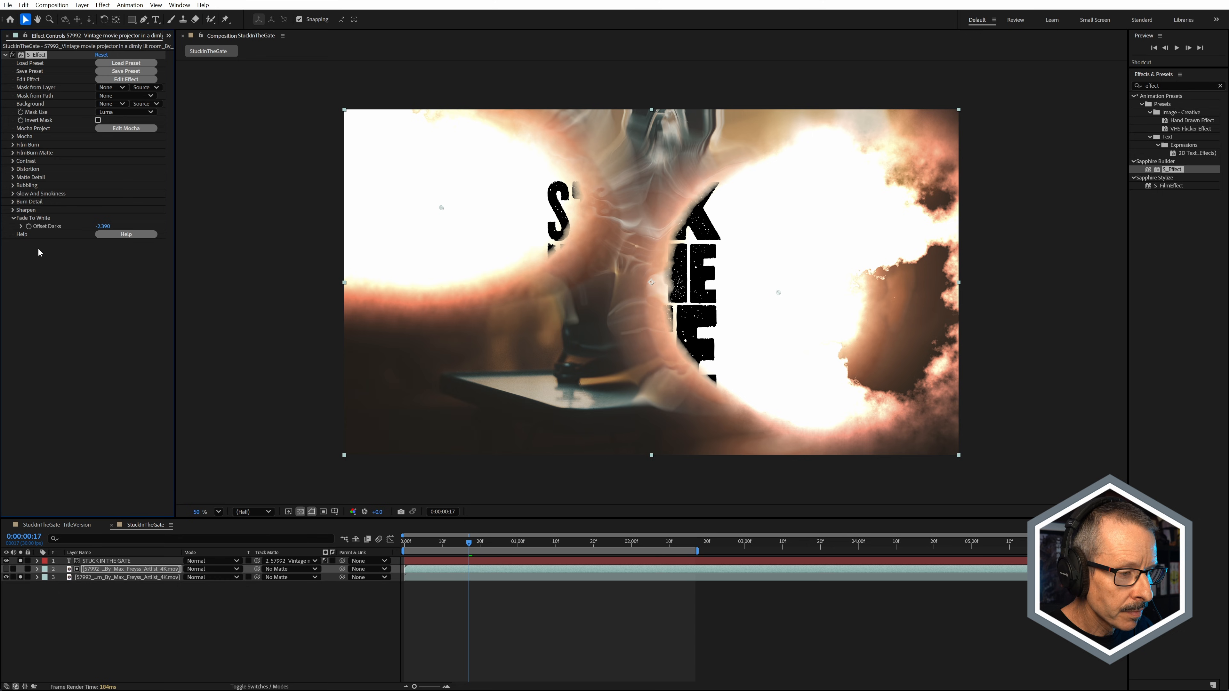
pyautogui.moveTo(438, 543); pyautogui.dragTo(507, 563)
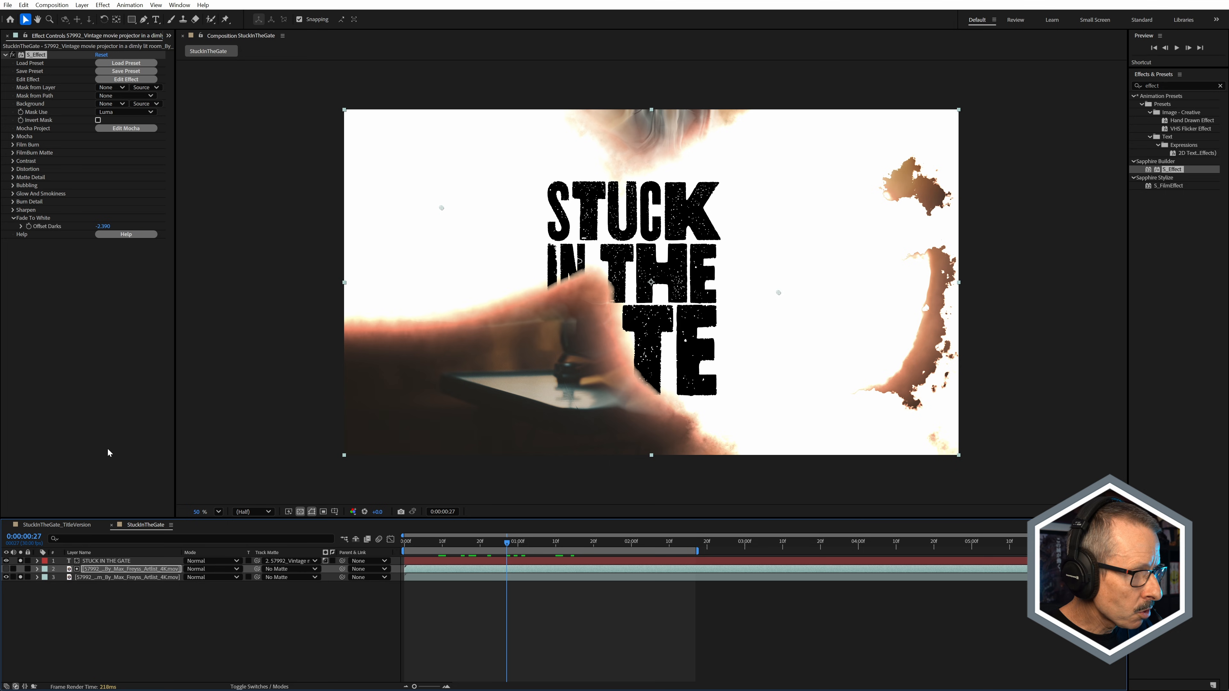
# Step: Switch to the StuckInTheGate_TitleVersion composition and compare the title with its S_GradientRadial effect off and on
pyautogui.click(68, 527)
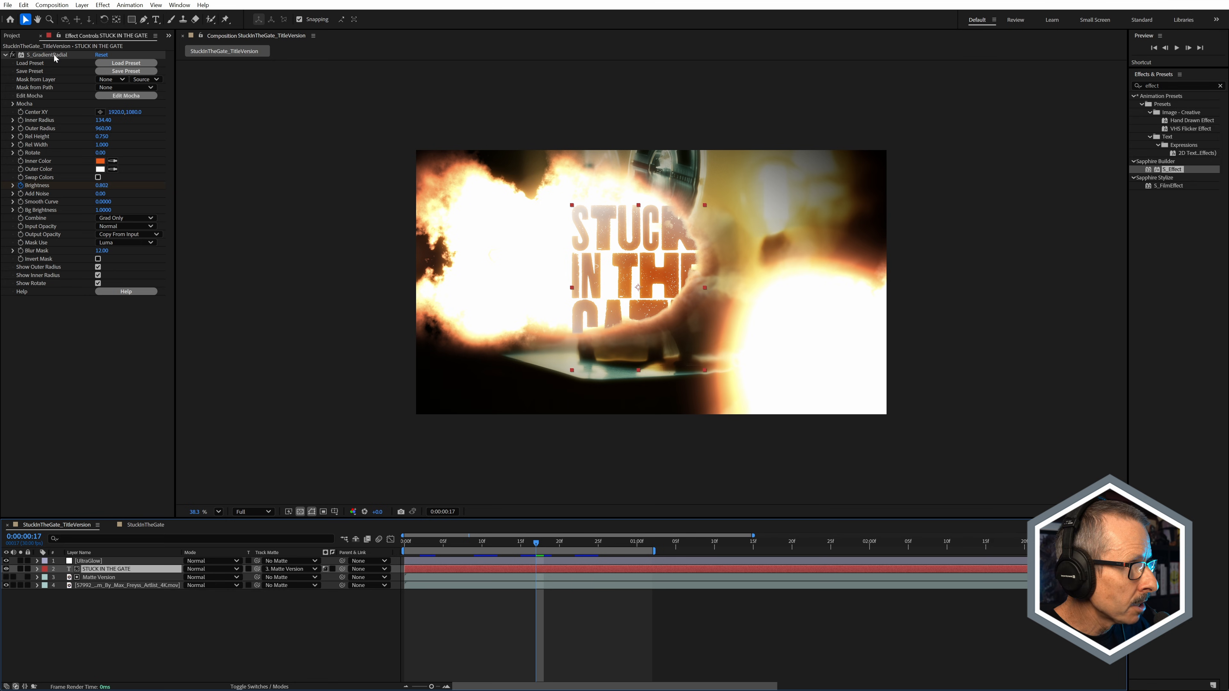
pyautogui.click(12, 55)
pyautogui.click(12, 55)
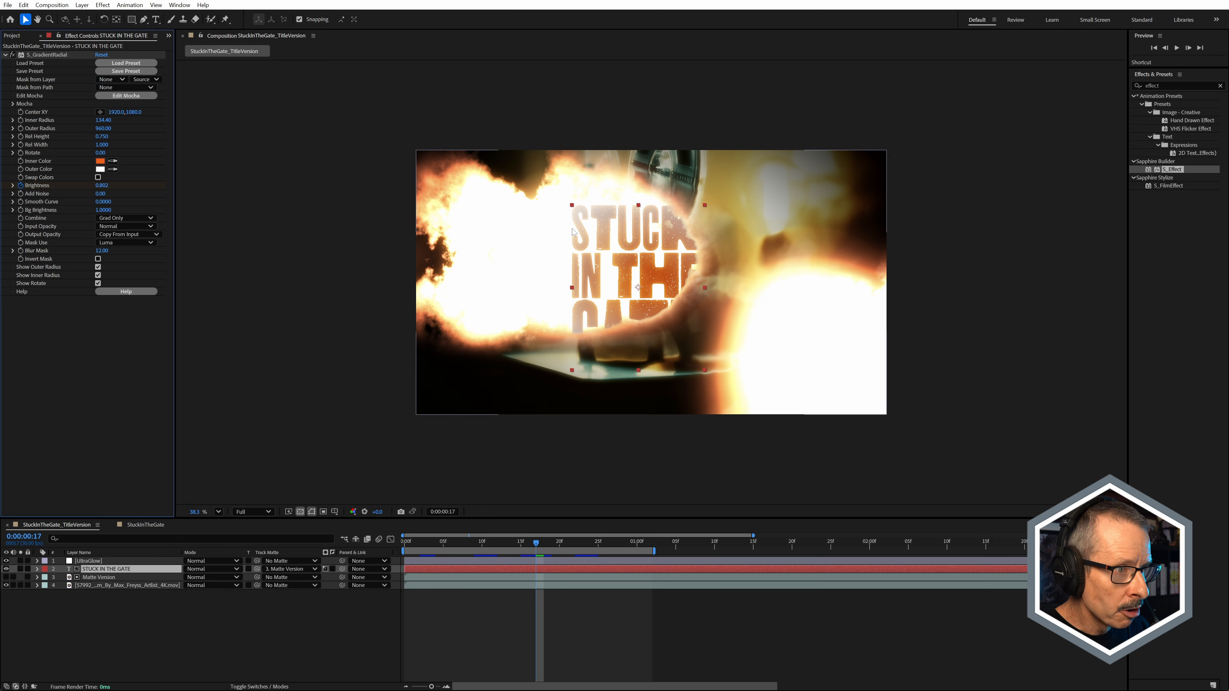
# Step: Reveal the title's keyframed gradient Brightness and inspect its animation from 0:00:00:11 to 0:00:00:24
pyautogui.scroll(2, 651, 282)
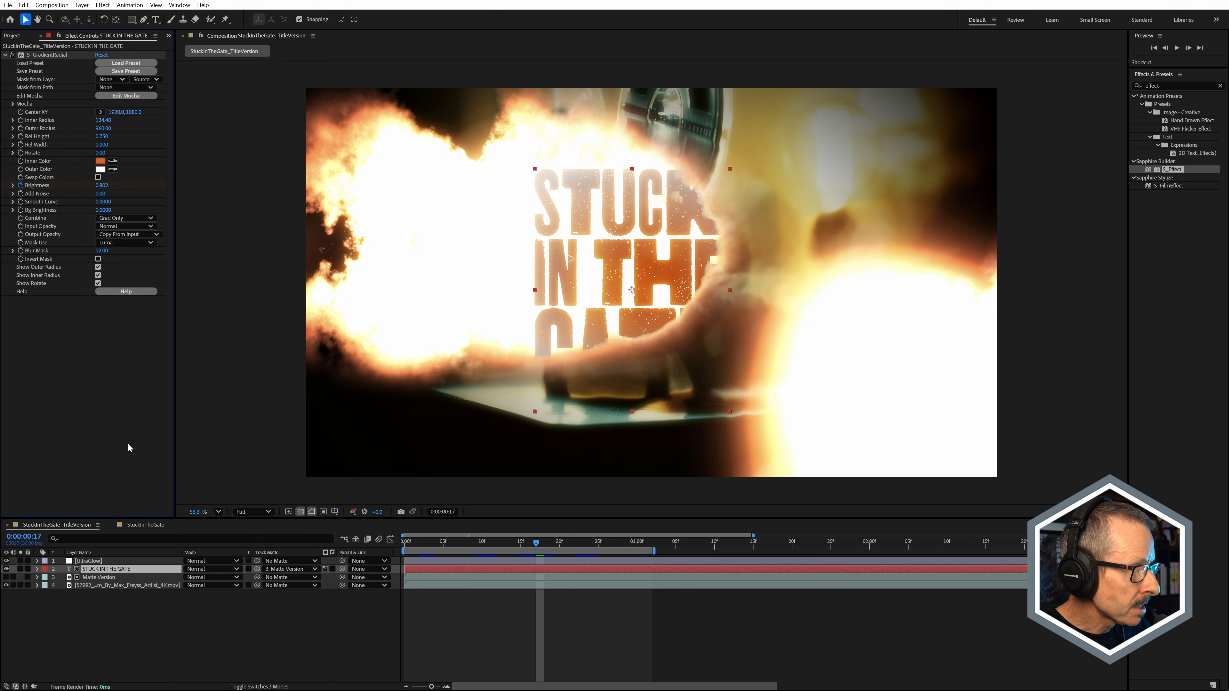
pyautogui.press('u')
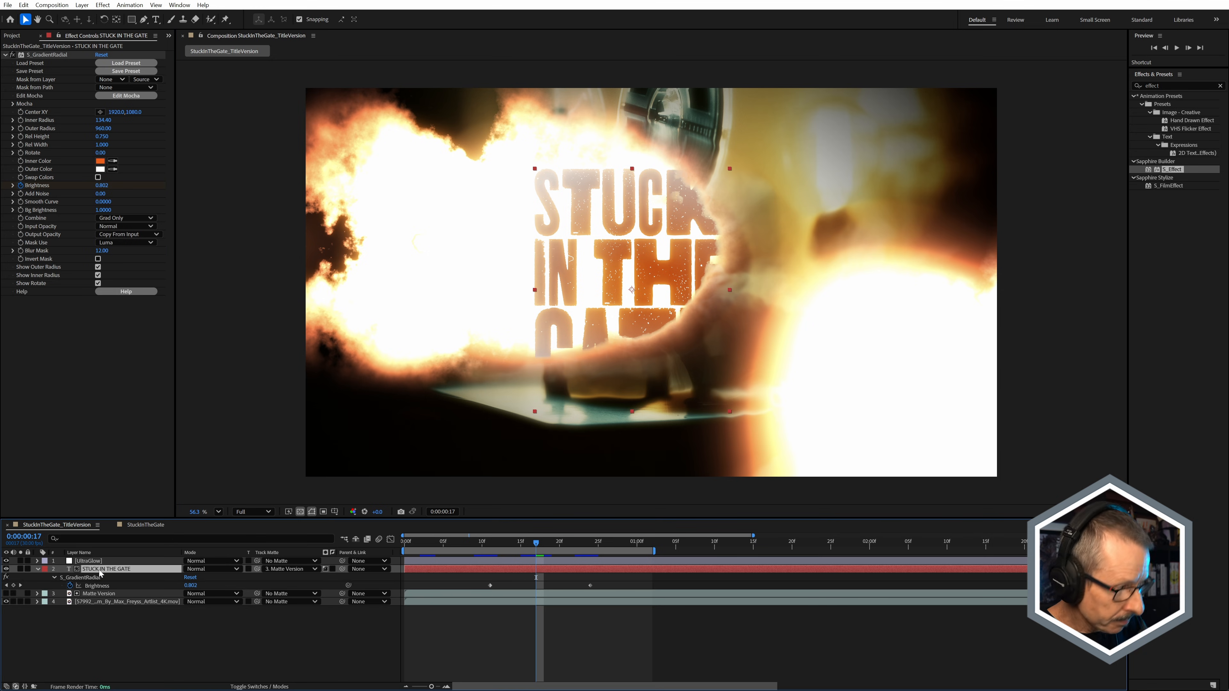
pyautogui.click(497, 548)
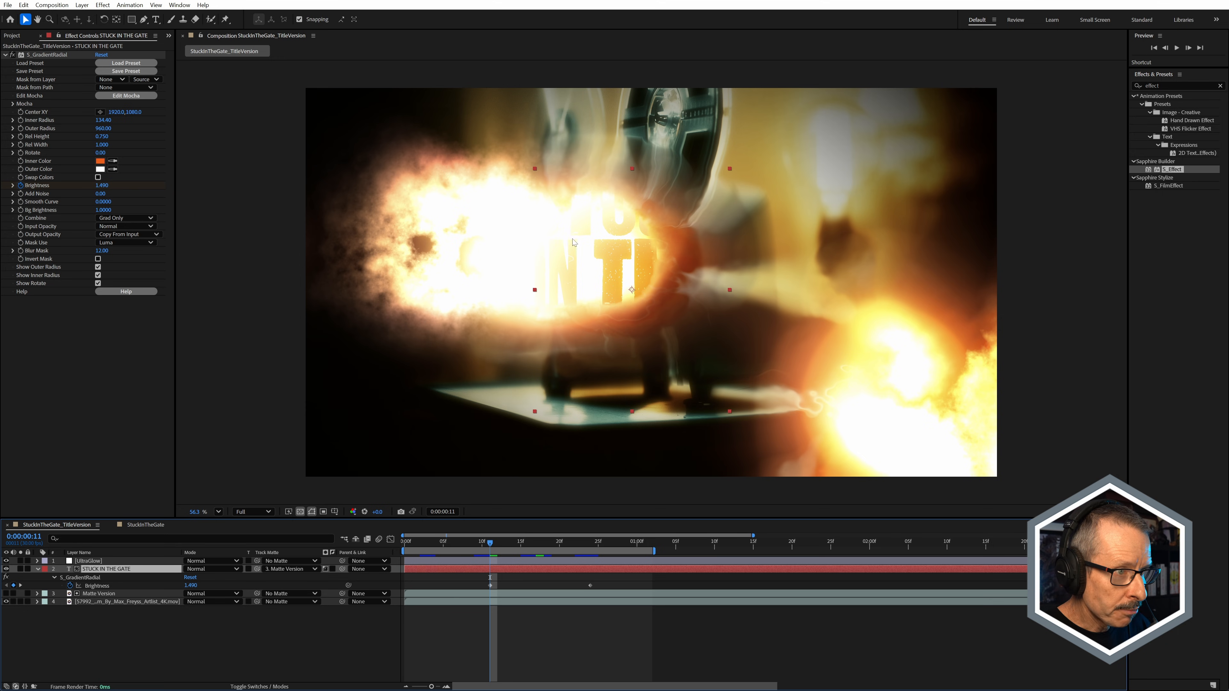
pyautogui.moveTo(518, 547); pyautogui.dragTo(589, 556)
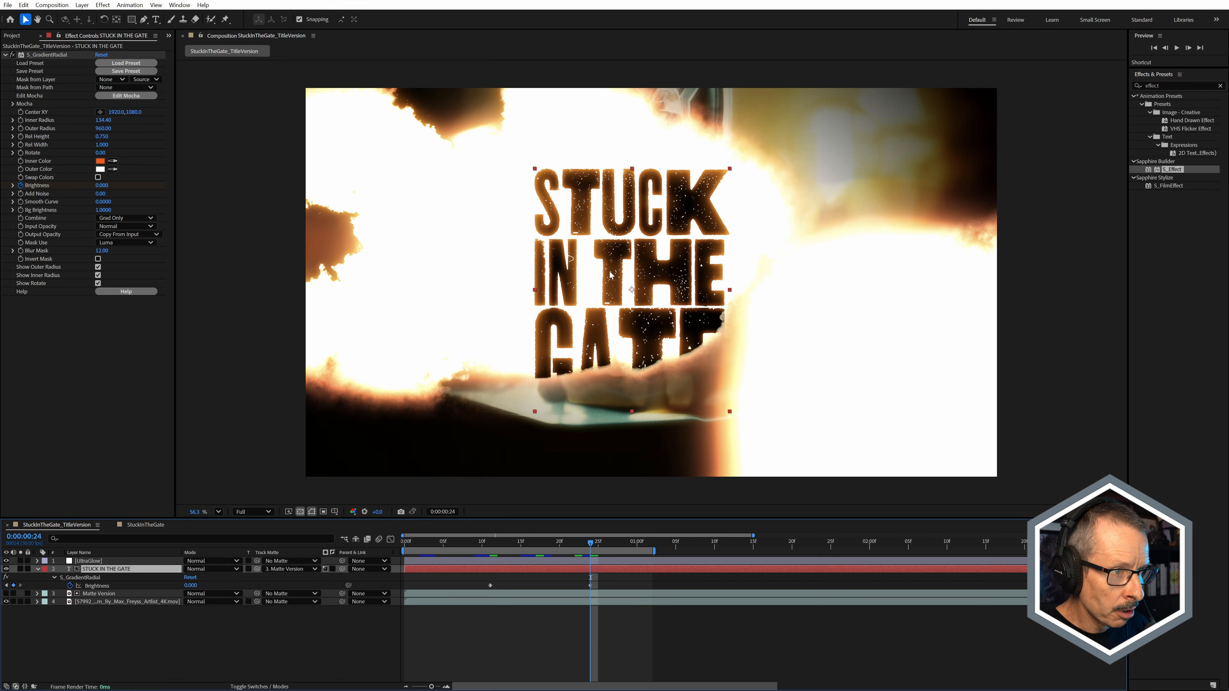
# Step: Compare the composite with the UltraGlow layer hidden and shown, and reselect the STUCK IN THE GATE title layer
pyautogui.click(92, 561)
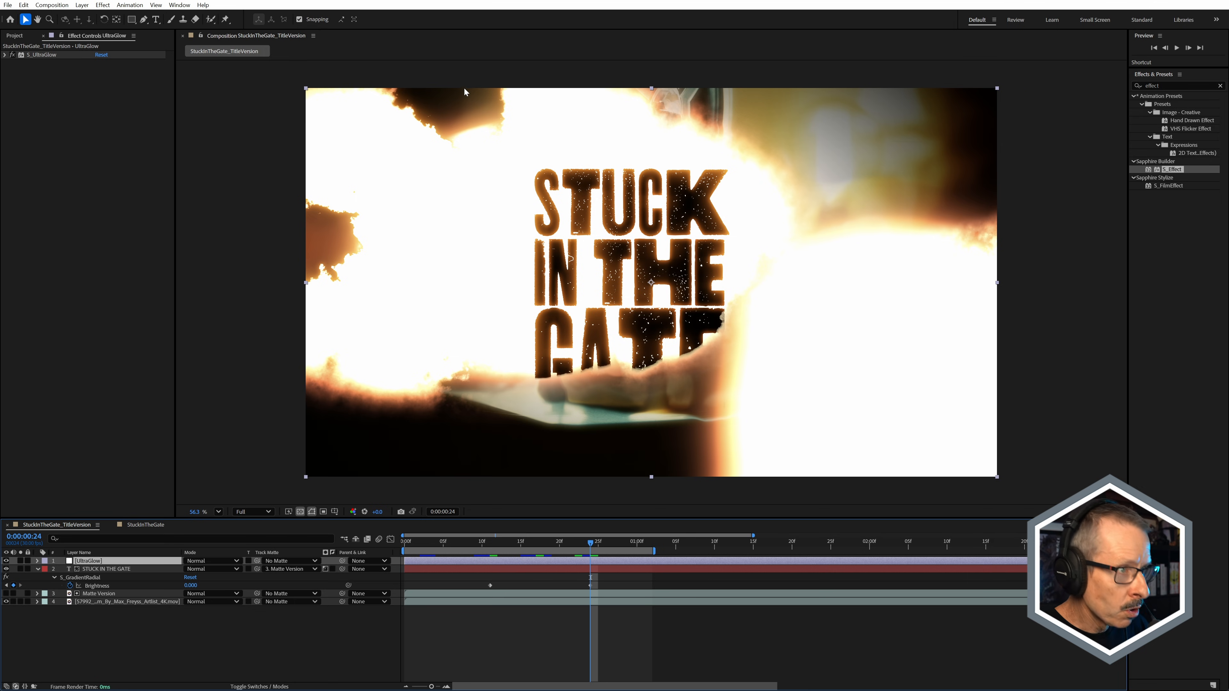
pyautogui.click(7, 561)
pyautogui.click(7, 561)
pyautogui.click(7, 561)
pyautogui.click(6, 561)
pyautogui.click(7, 561)
pyautogui.click(6, 561)
pyautogui.click(107, 569)
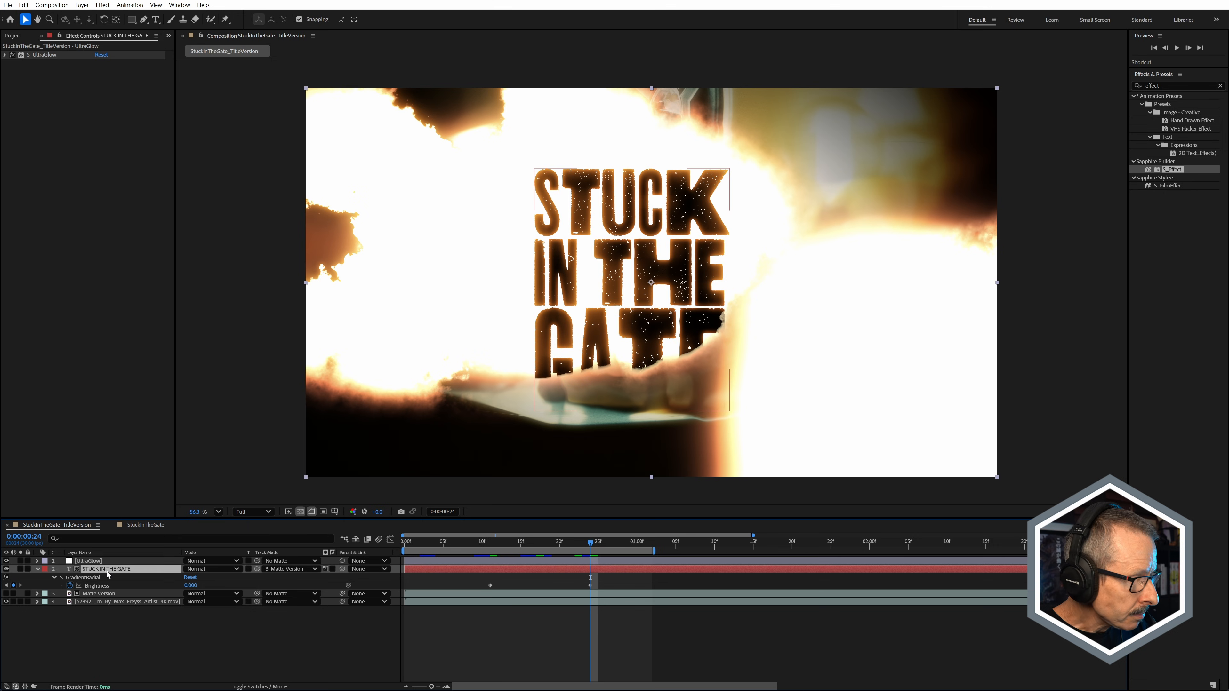
# Step: Scrub the title reveal to 0:00:00:20 and apply the Sapphire S_Distort effect to the STUCK IN THE GATE layer
pyautogui.click(412, 545)
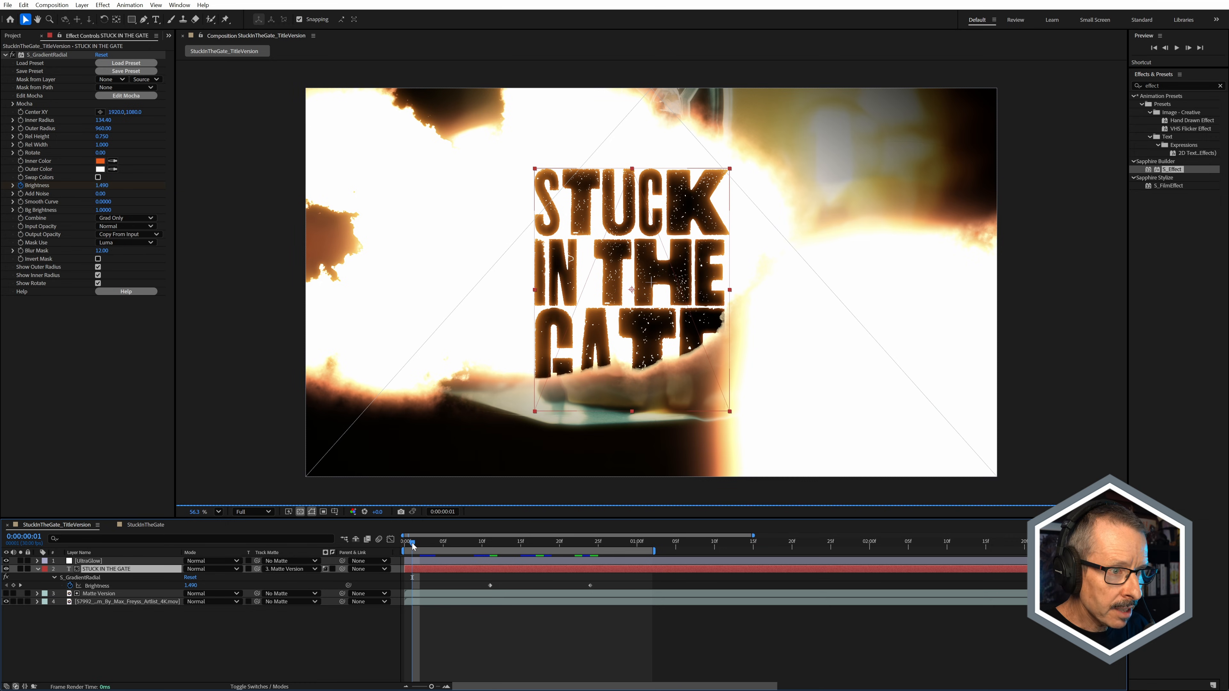
pyautogui.moveTo(412, 545); pyautogui.dragTo(559, 546)
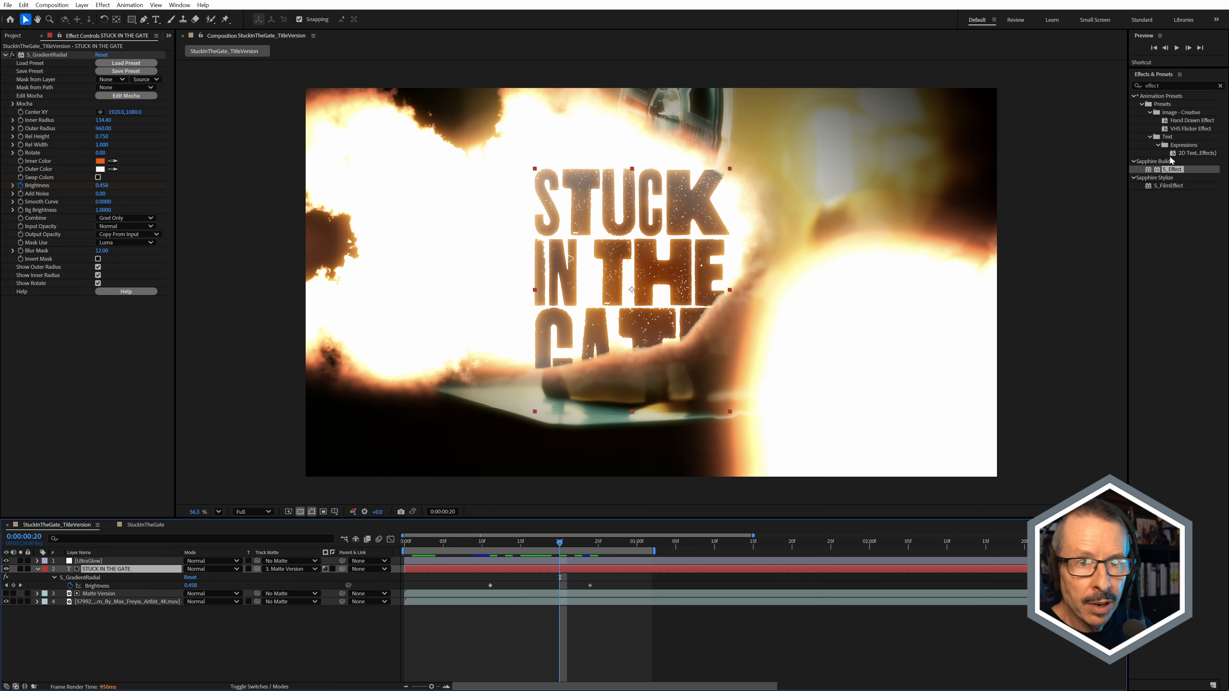
pyautogui.click(1165, 86)
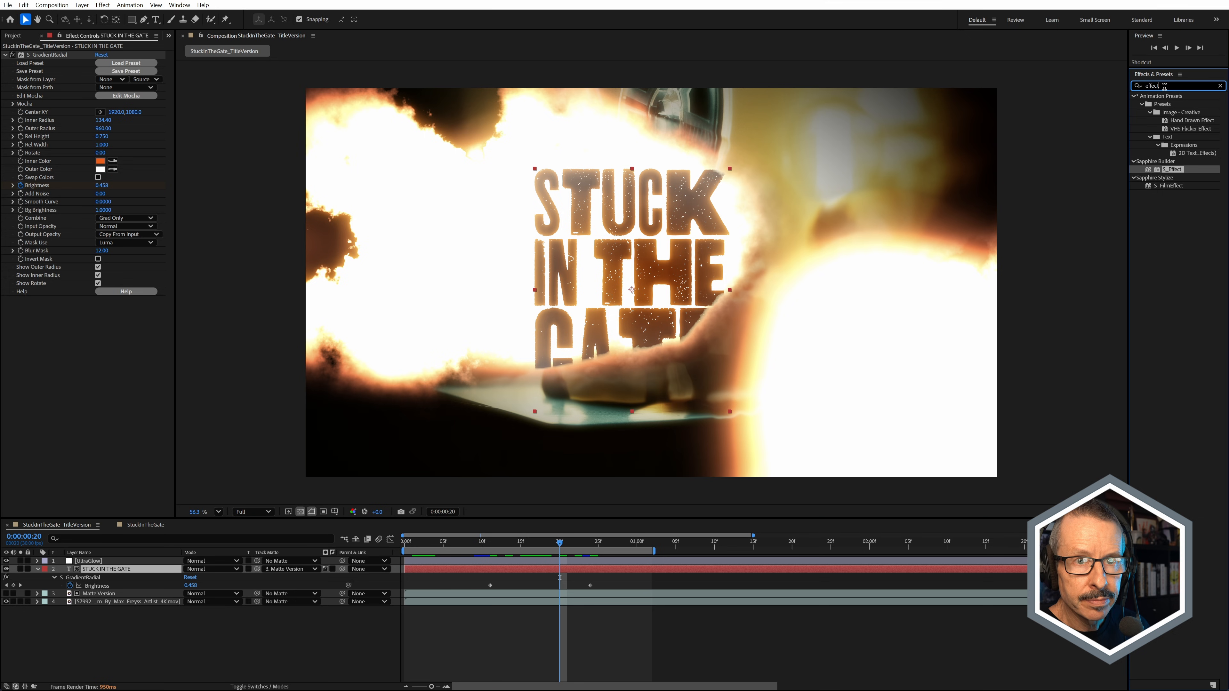
pyautogui.hotkey('ctrl', 'a')
pyautogui.write('s_')
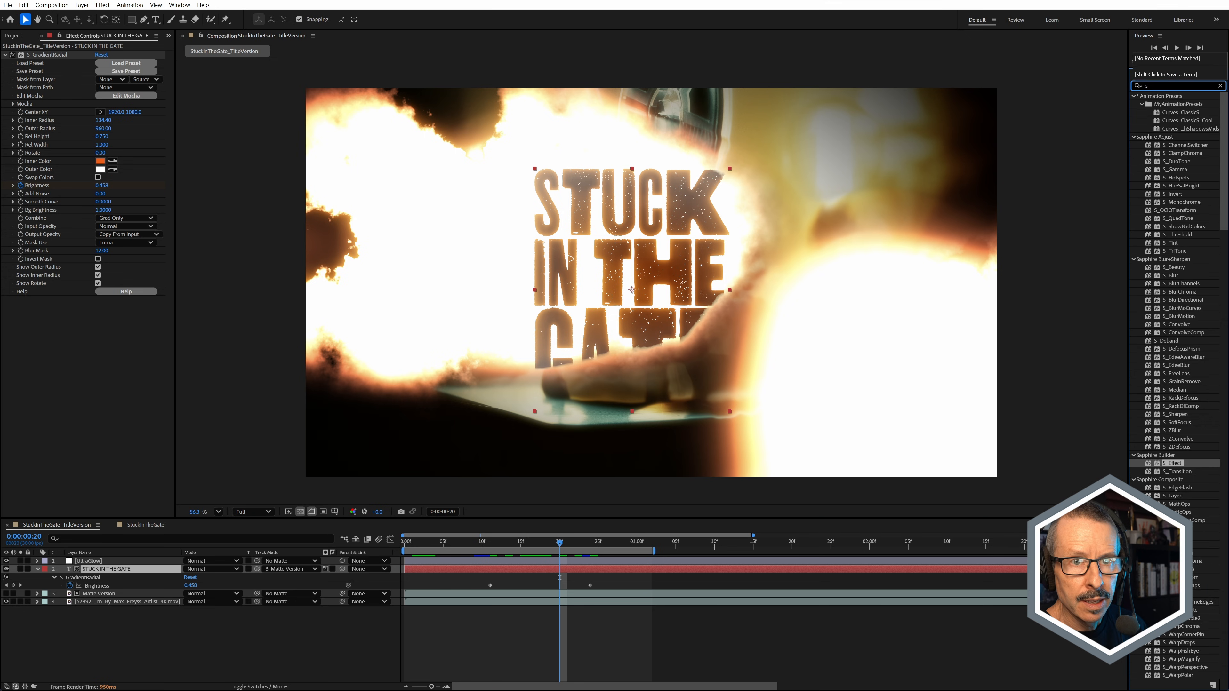
pyautogui.write('dist')
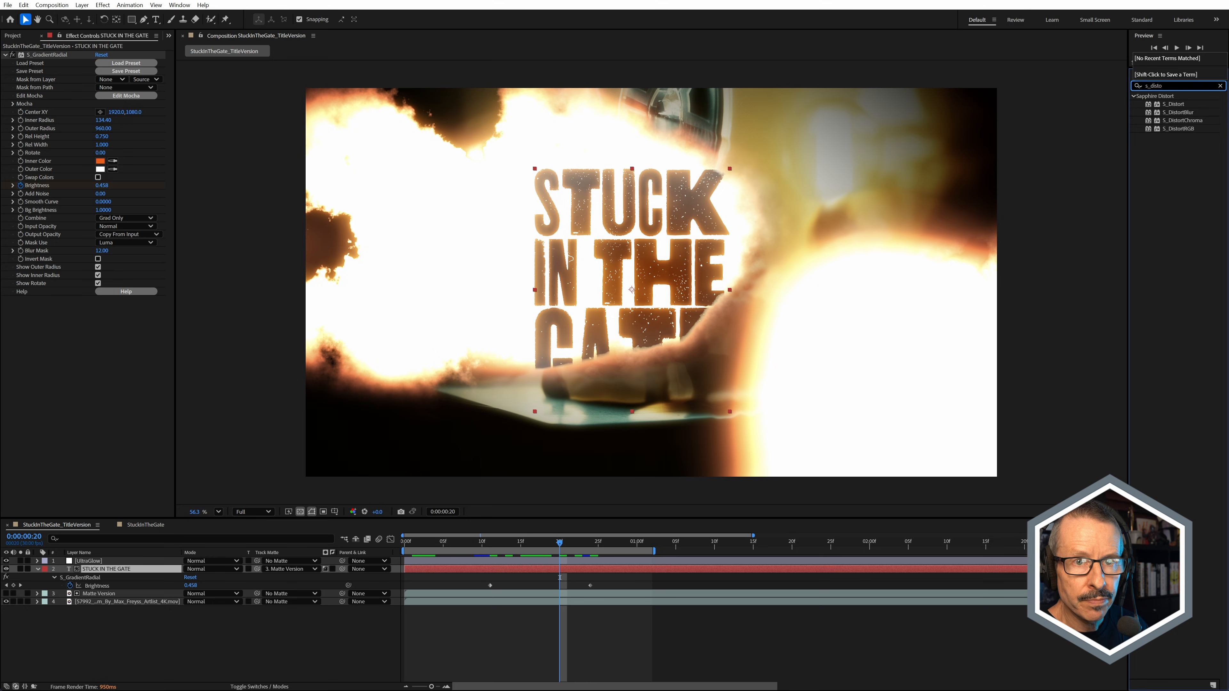
pyautogui.write('o')
pyautogui.moveTo(1176, 104); pyautogui.dragTo(371, 472)
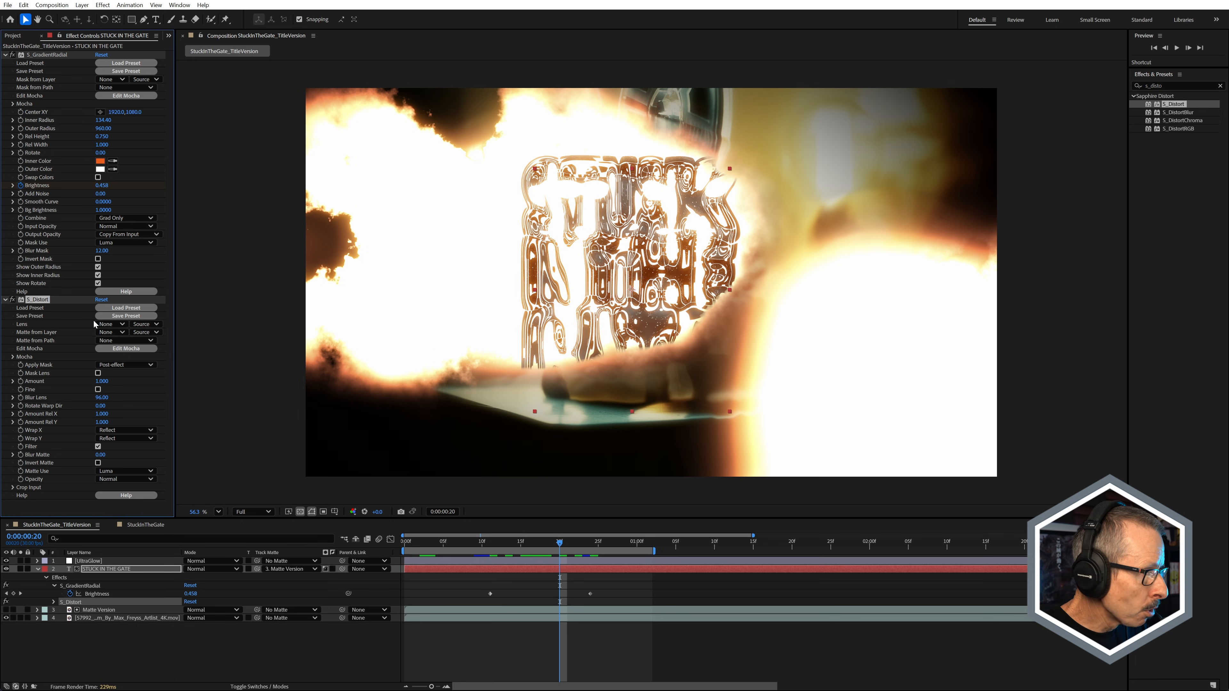
# Step: Set S_Distort's Lens to the Matte Version layer, reading it with its effects and masks included
pyautogui.click(121, 325)
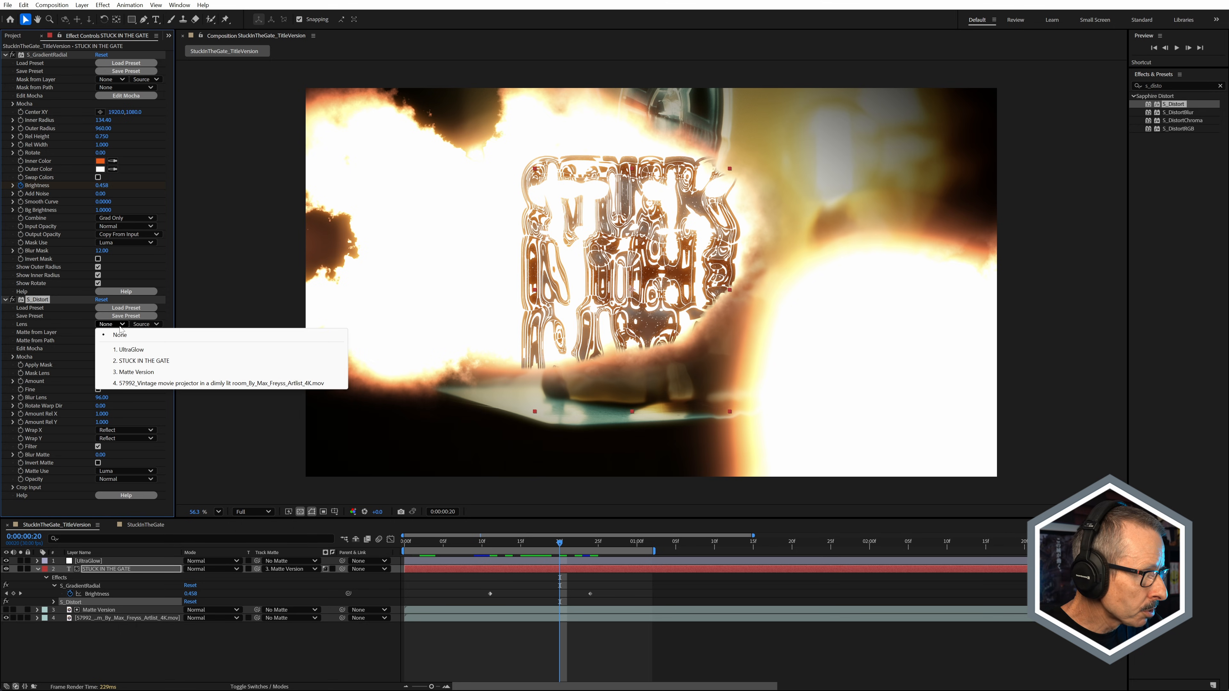
pyautogui.click(134, 373)
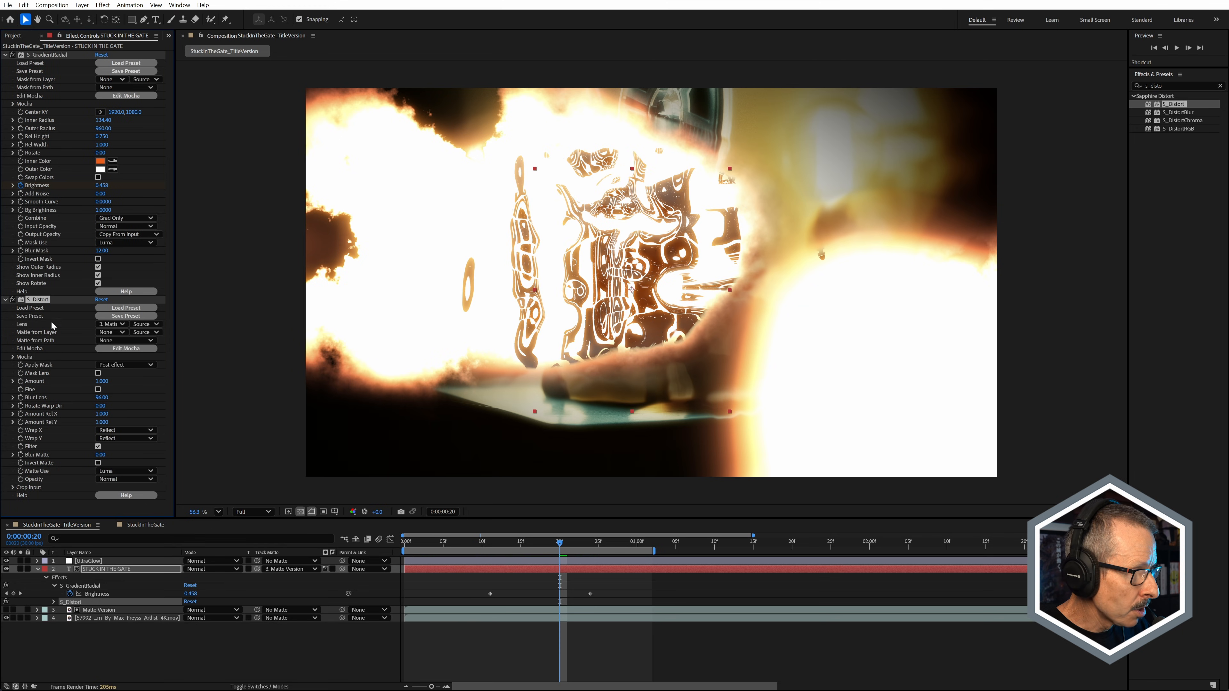
pyautogui.click(145, 324)
pyautogui.click(163, 358)
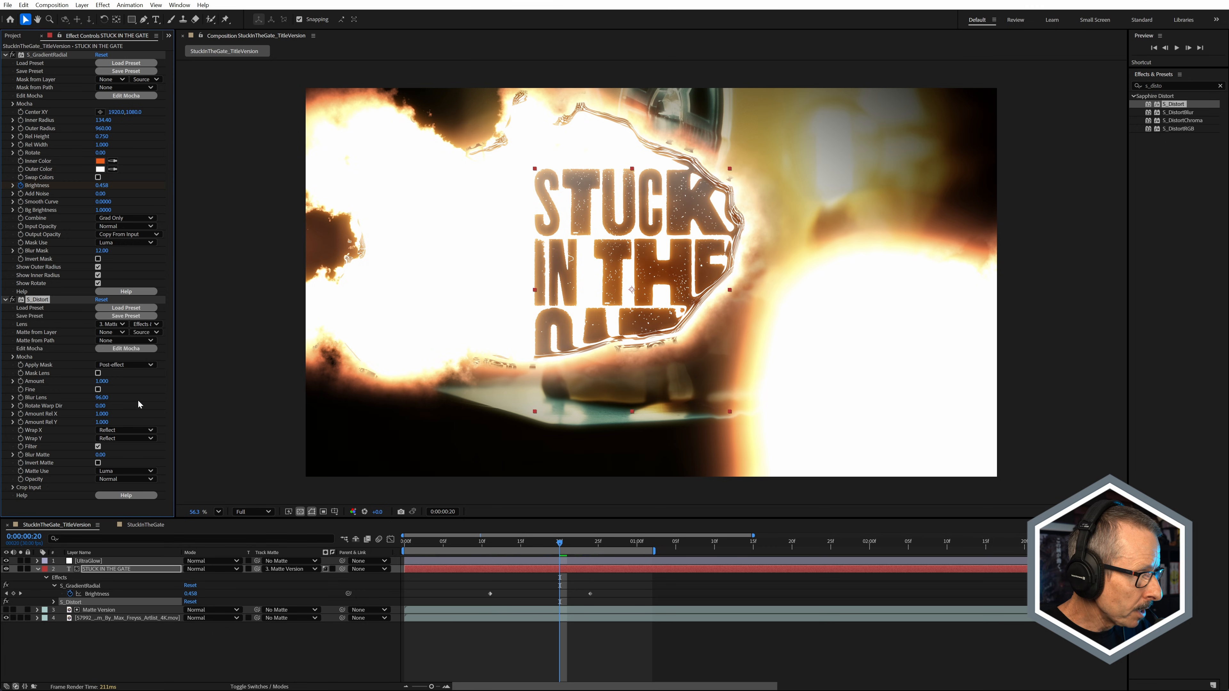
# Step: Enable Fine in S_Distort, raise its Amount, lower Blur Lens to about 43, and scrub through the title's distorted reveal
pyautogui.click(99, 389)
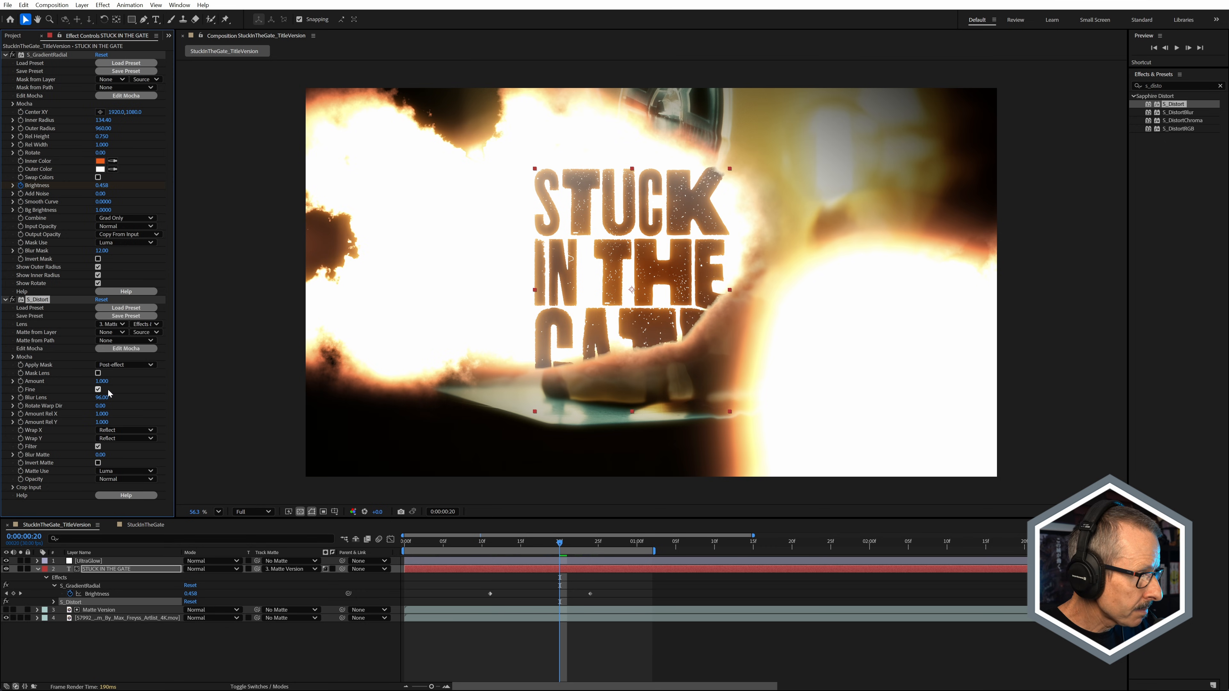
pyautogui.moveTo(141, 392); pyautogui.dragTo(250, 399)
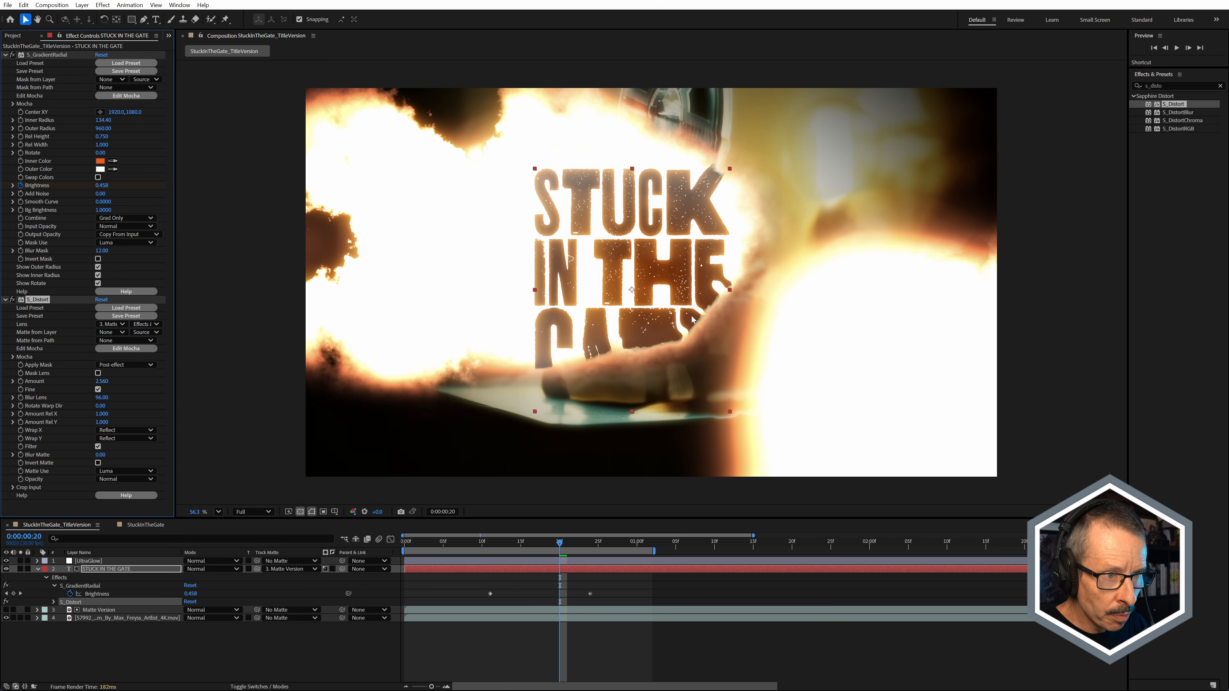
pyautogui.moveTo(102, 398); pyautogui.dragTo(84, 402)
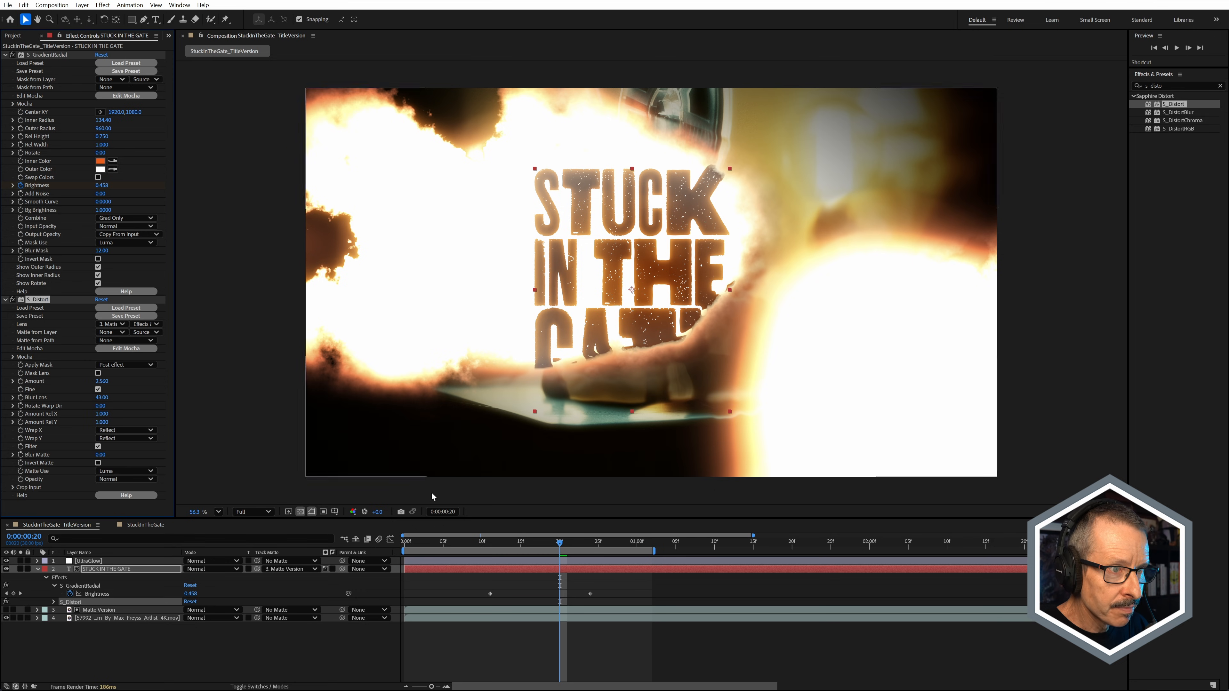
pyautogui.click(490, 542)
pyautogui.moveTo(490, 542); pyautogui.dragTo(589, 549)
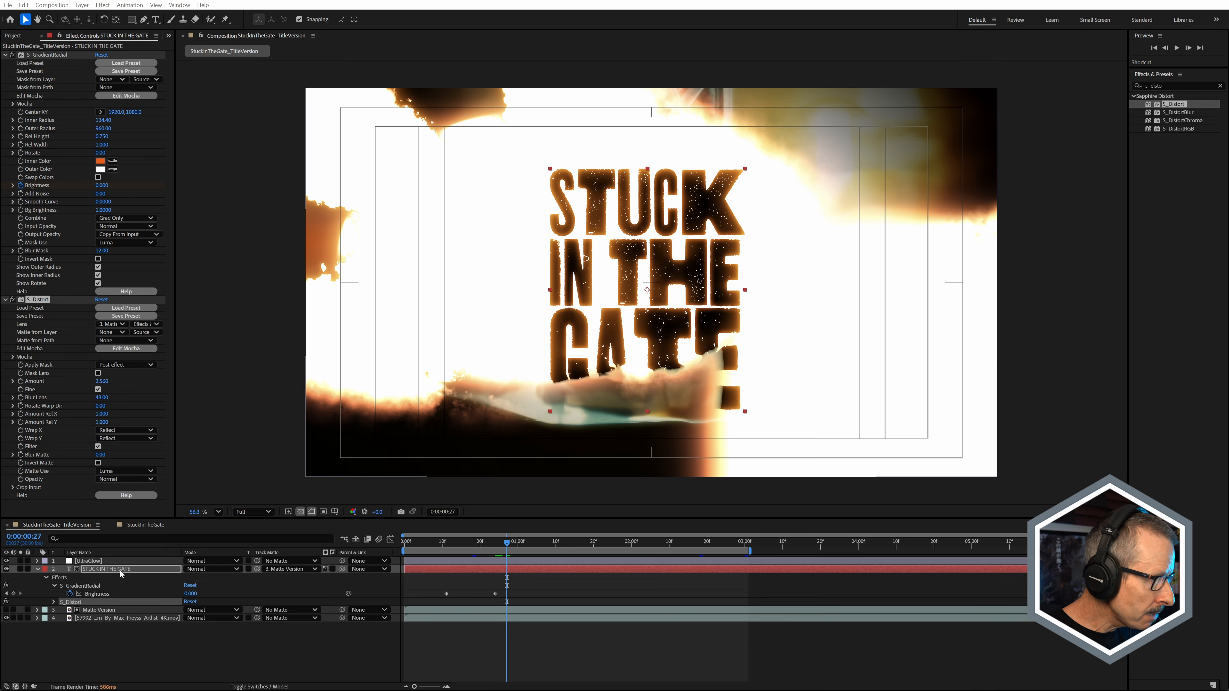
# Step: Enable Atmosphere in the UltraGlow layer's S_UltraGlow, raise Atmosphere Amp to about 2.55, and scrub the glow to 0:00:00:28
pyautogui.click(98, 562)
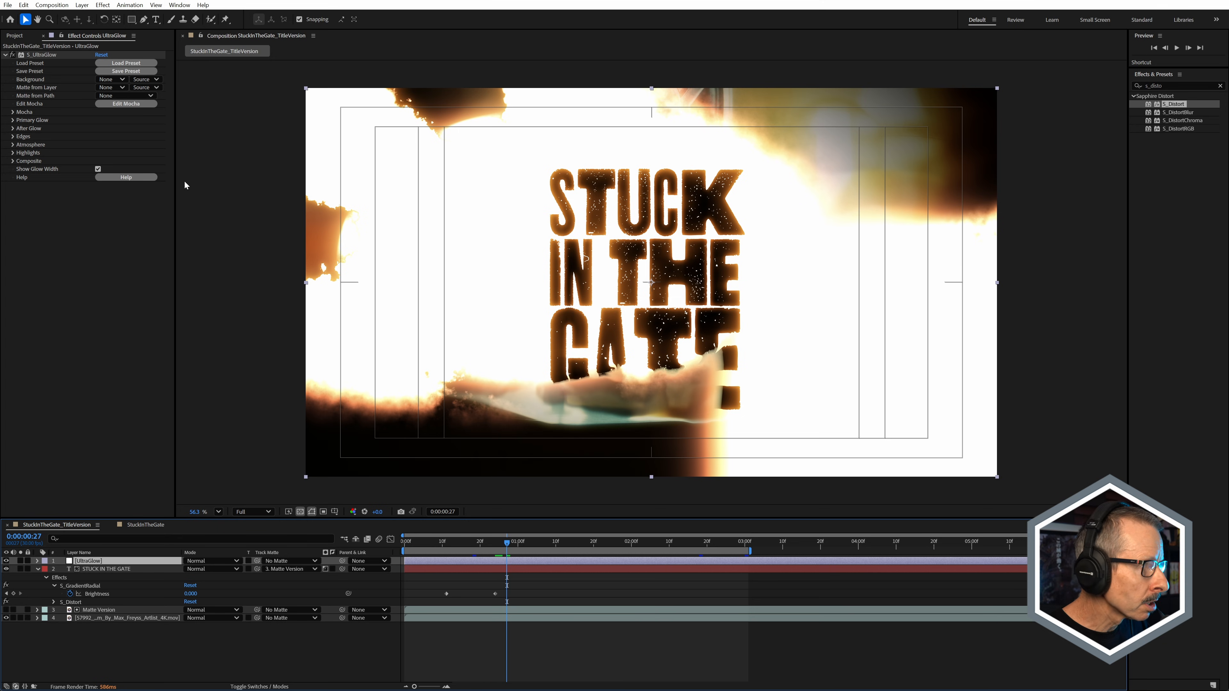
pyautogui.click(13, 144)
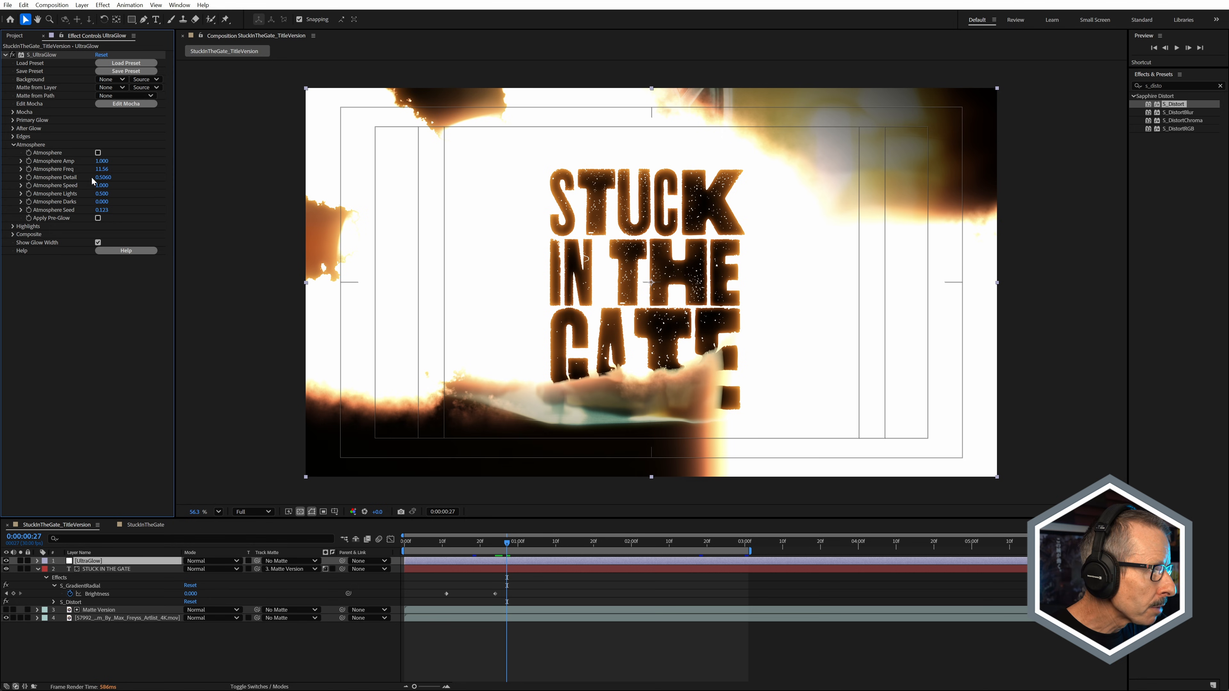
pyautogui.click(97, 153)
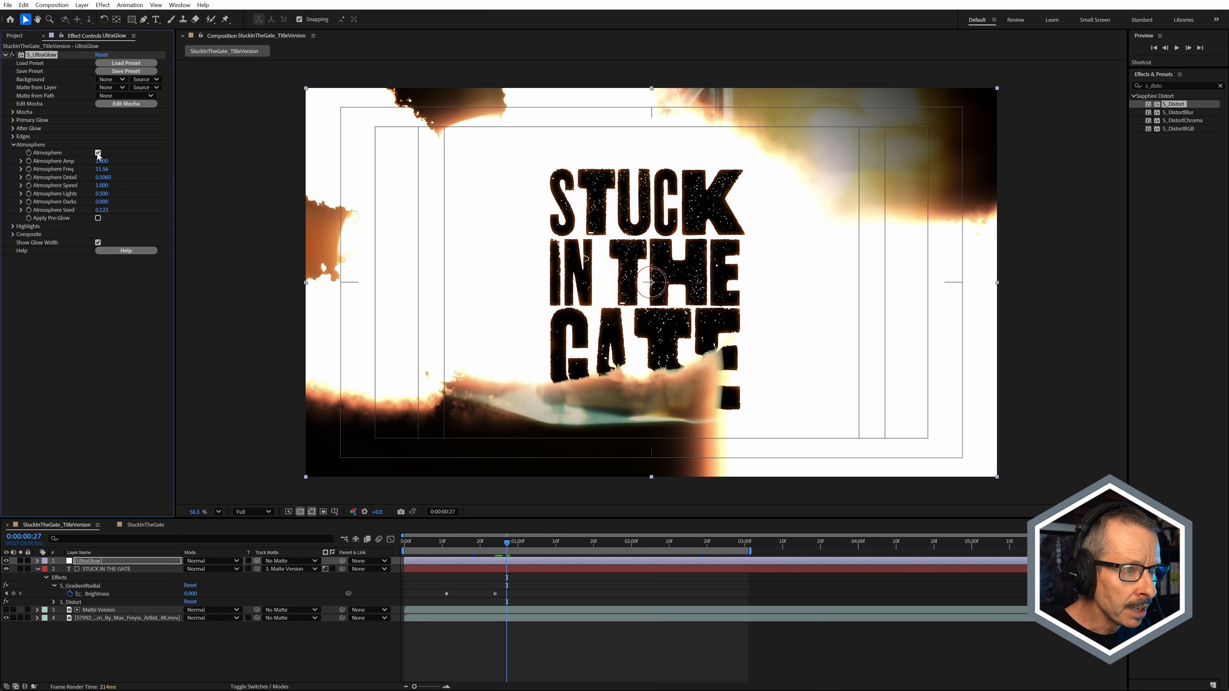
pyautogui.moveTo(102, 161); pyautogui.dragTo(188, 171)
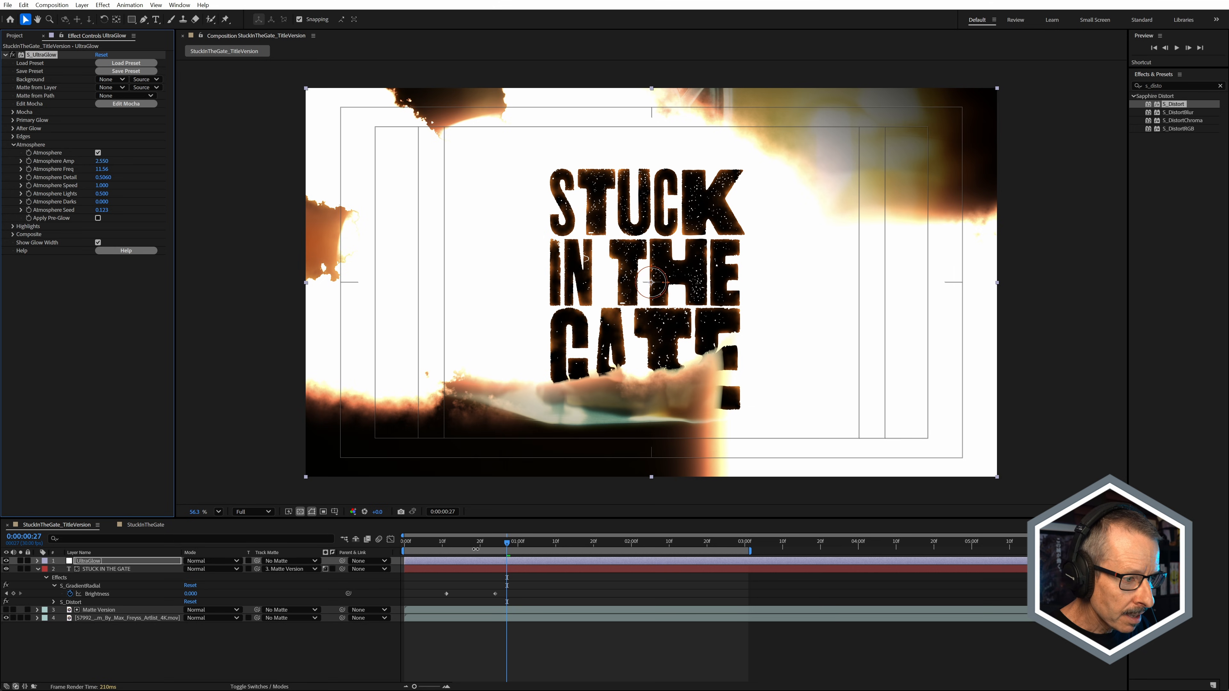
pyautogui.moveTo(459, 543); pyautogui.dragTo(512, 546)
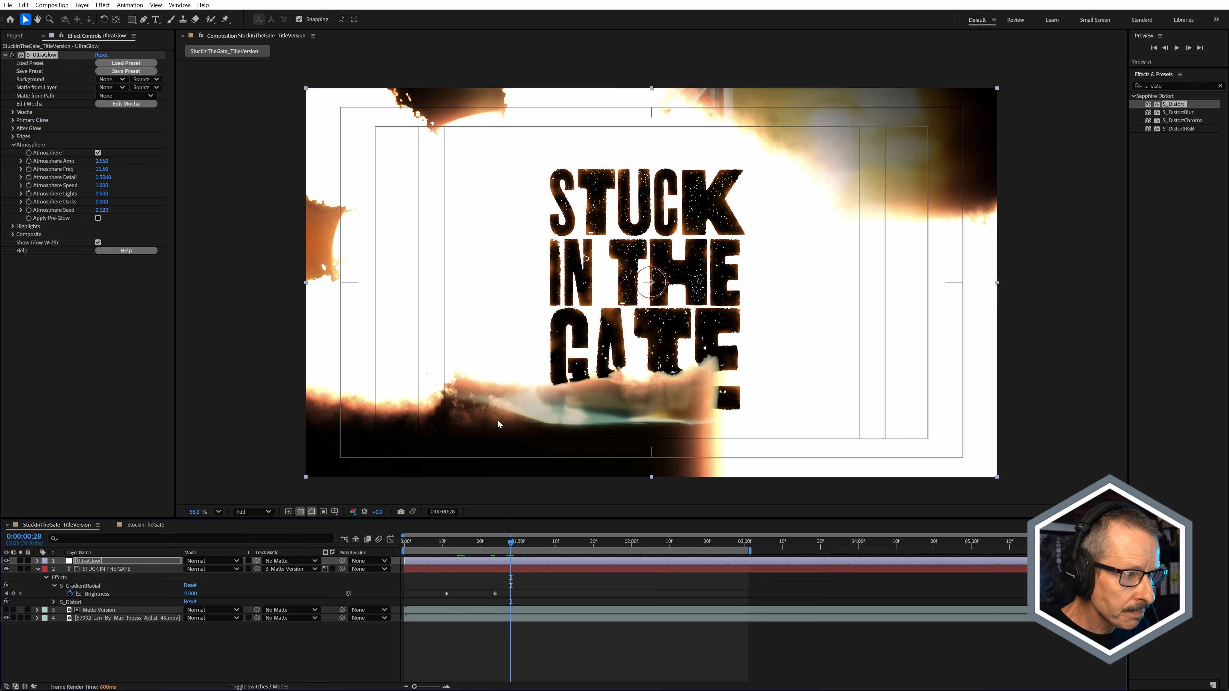
# Step: Compare the composite with the UltraGlow layer hidden and shown, and scrub ahead to 0:00:01:09
pyautogui.click(6, 561)
pyautogui.click(6, 562)
pyautogui.click(7, 561)
pyautogui.click(7, 561)
pyautogui.click(6, 562)
pyautogui.click(6, 561)
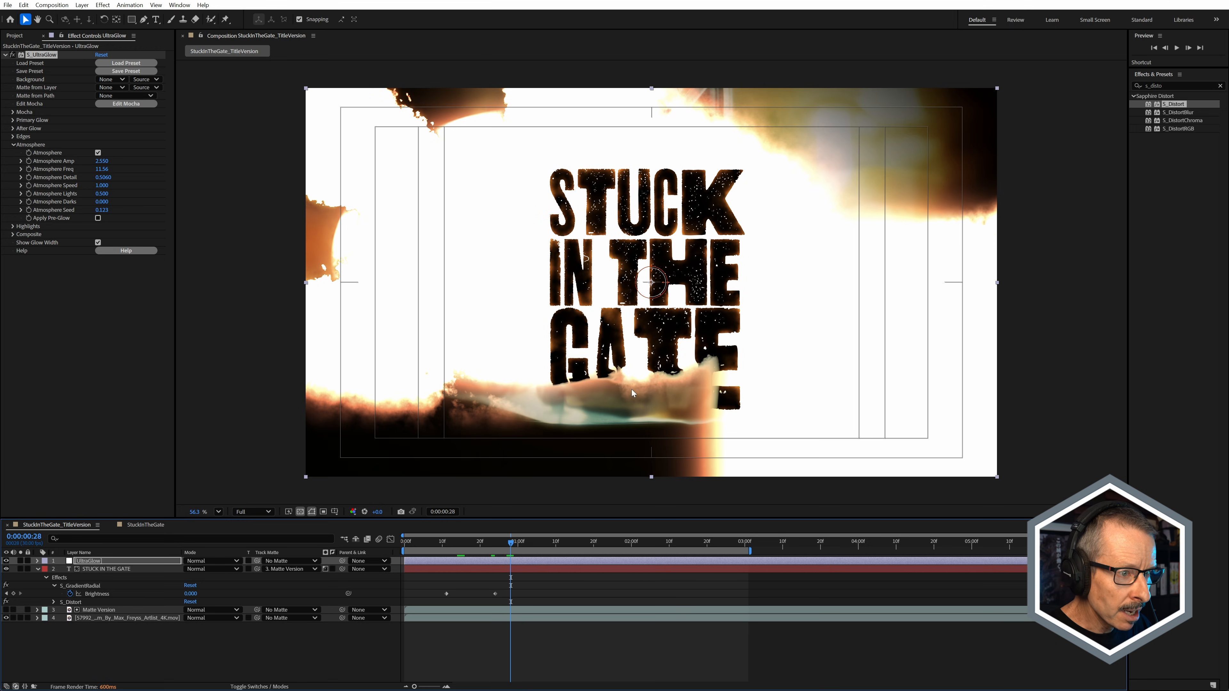
pyautogui.moveTo(529, 550); pyautogui.dragTo(553, 551)
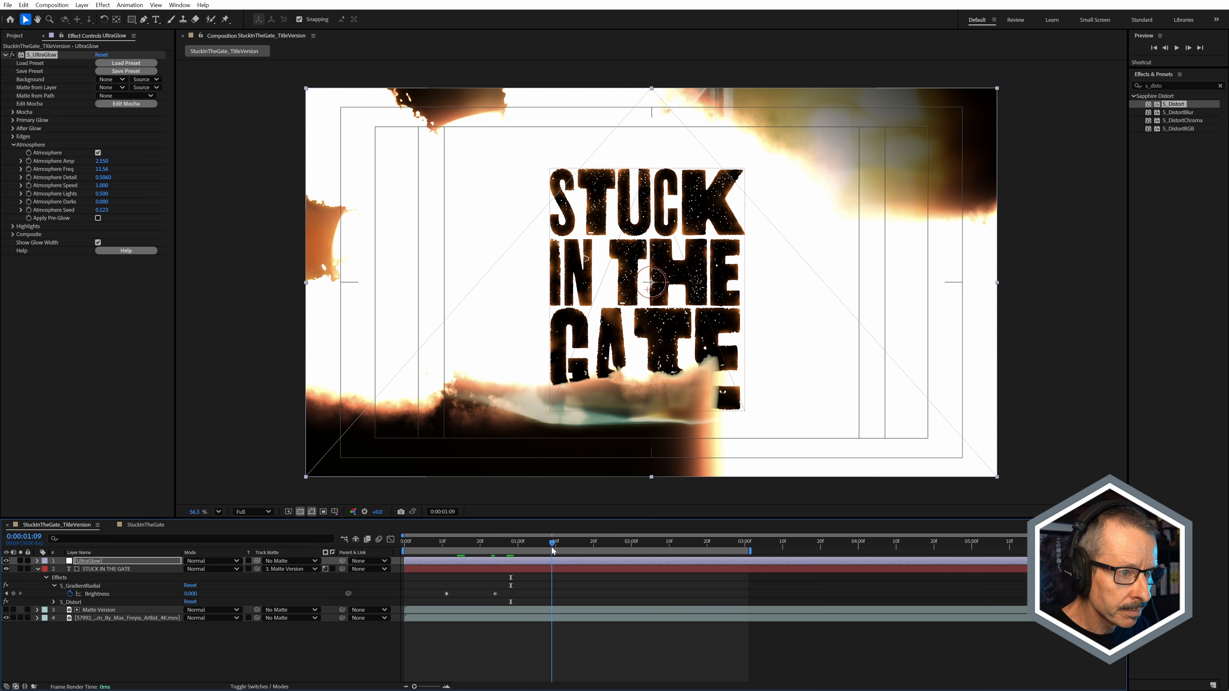